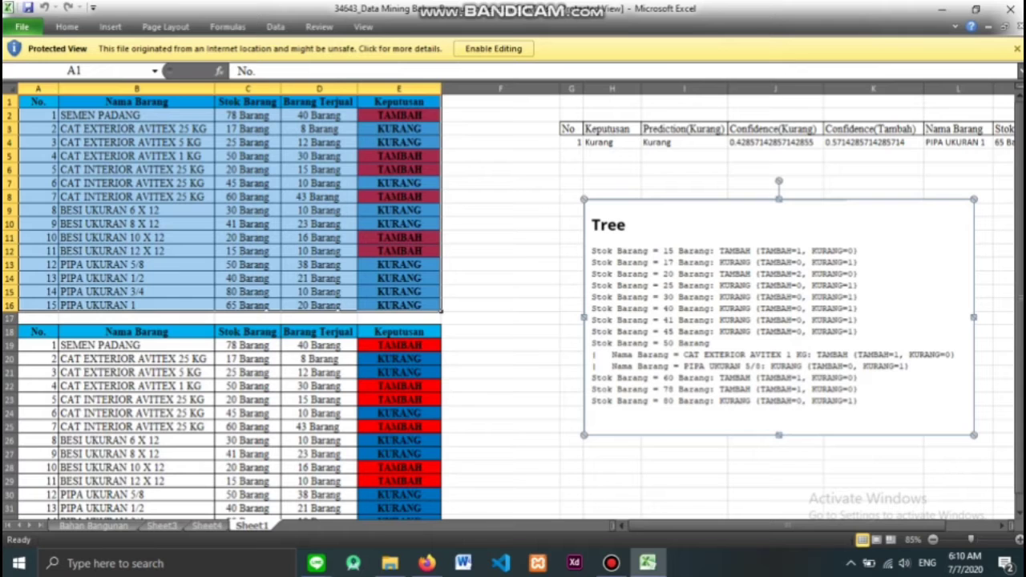
Step: Compare the 15-item table with the 14-item table below it, focusing on the PIPA UKURAN 1 row and its entry in the prediction result
{"action": "left_click", "coordinate": [136, 116]}
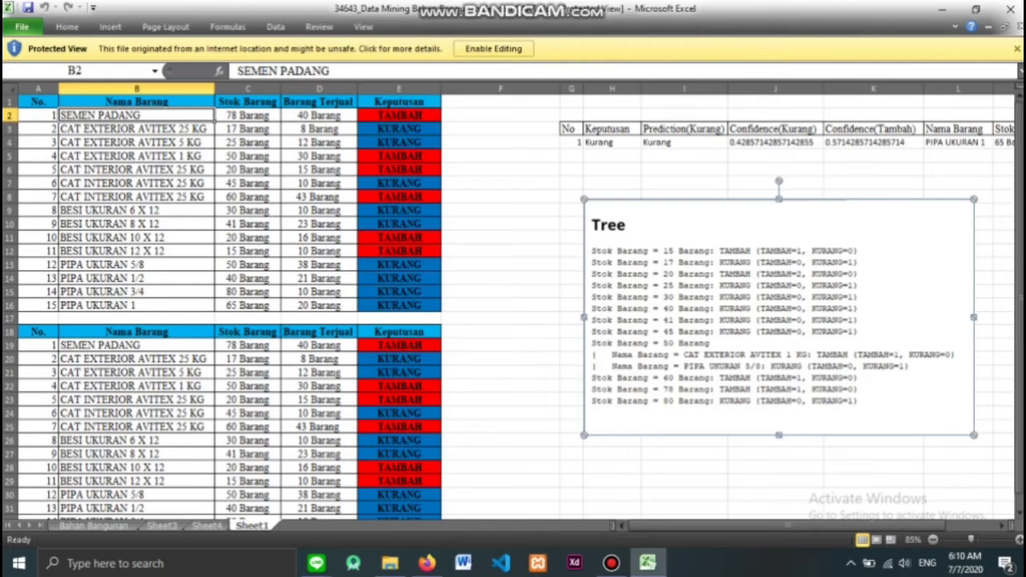
{"action": "left_click_drag", "start_coordinate": [38, 304], "coordinate": [136, 305]}
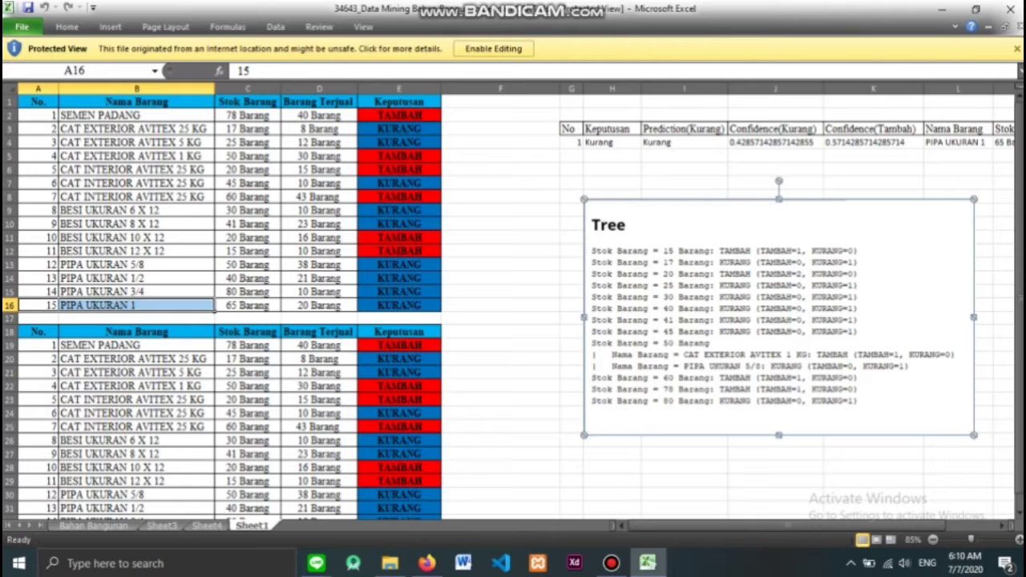
{"action": "left_click", "coordinate": [248, 305]}
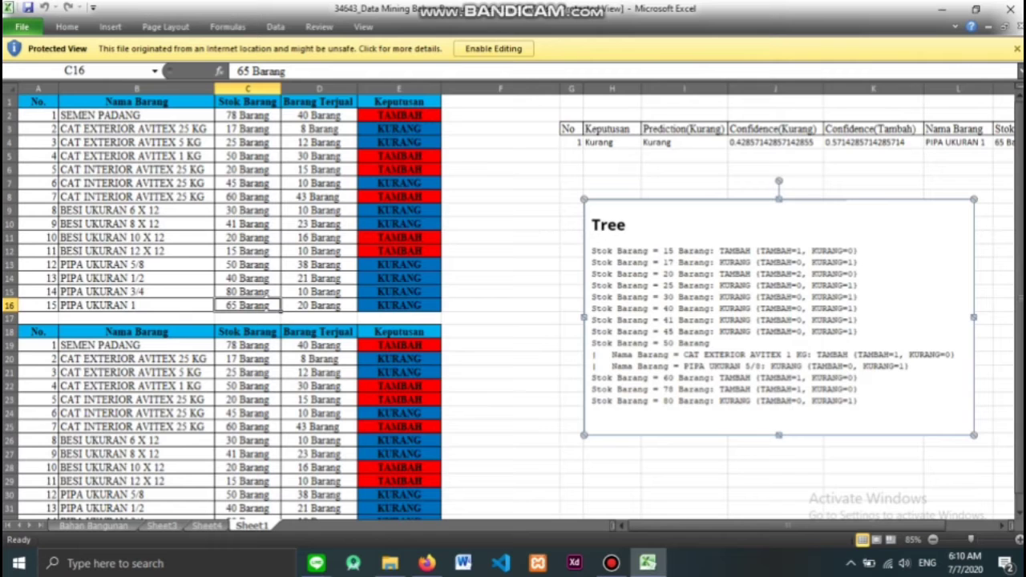
{"action": "scroll", "coordinate": [513, 307], "scroll_direction": "down", "scroll_amount": 1}
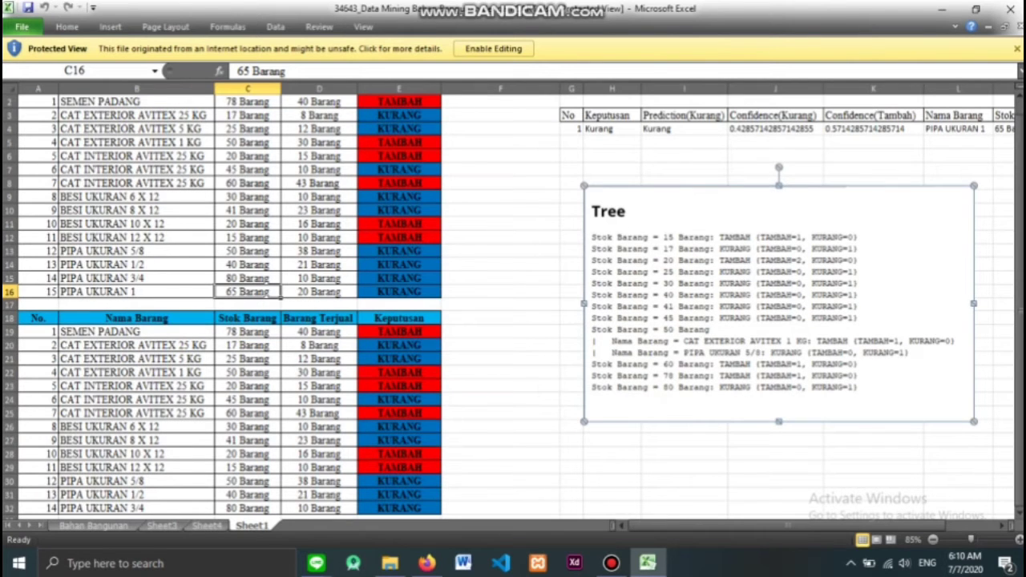
{"action": "left_click_drag", "start_coordinate": [38, 508], "coordinate": [400, 508]}
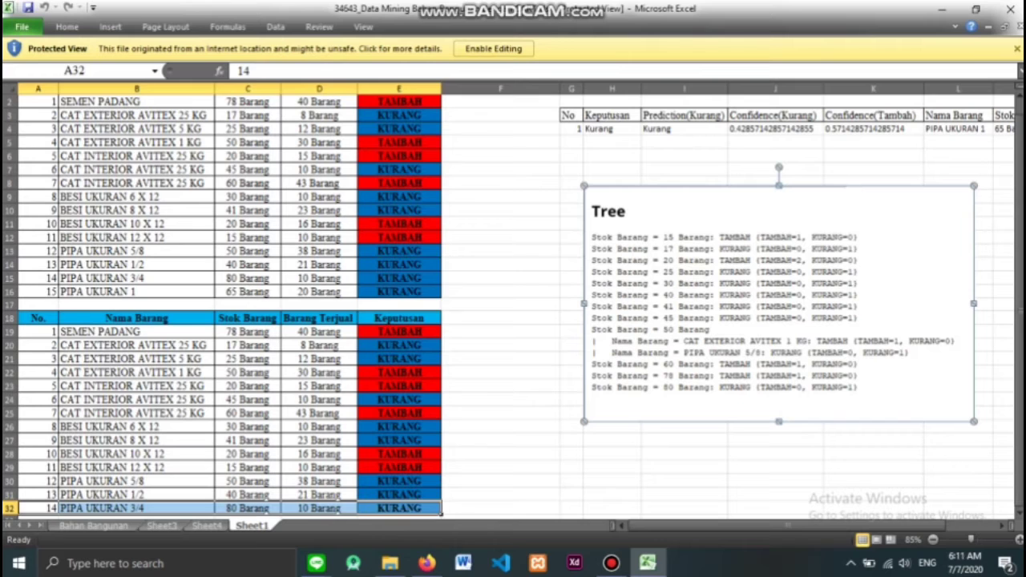
{"action": "mouse_move", "coordinate": [958, 129]}
{"action": "left_mouse_down"}
{"action": "mouse_move", "coordinate": [1002, 129]}
{"action": "mouse_move", "coordinate": [974, 129]}
{"action": "left_mouse_up"}
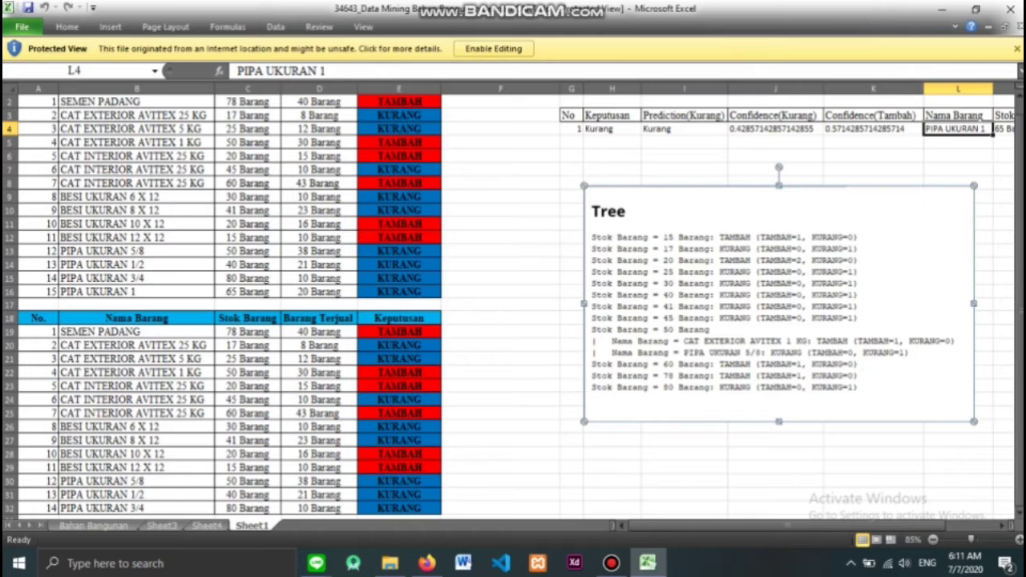
Step: Examine the Confidence(Kurang) value against the KURANG decisions among the rows of the 14-item table
{"action": "left_click", "coordinate": [775, 129]}
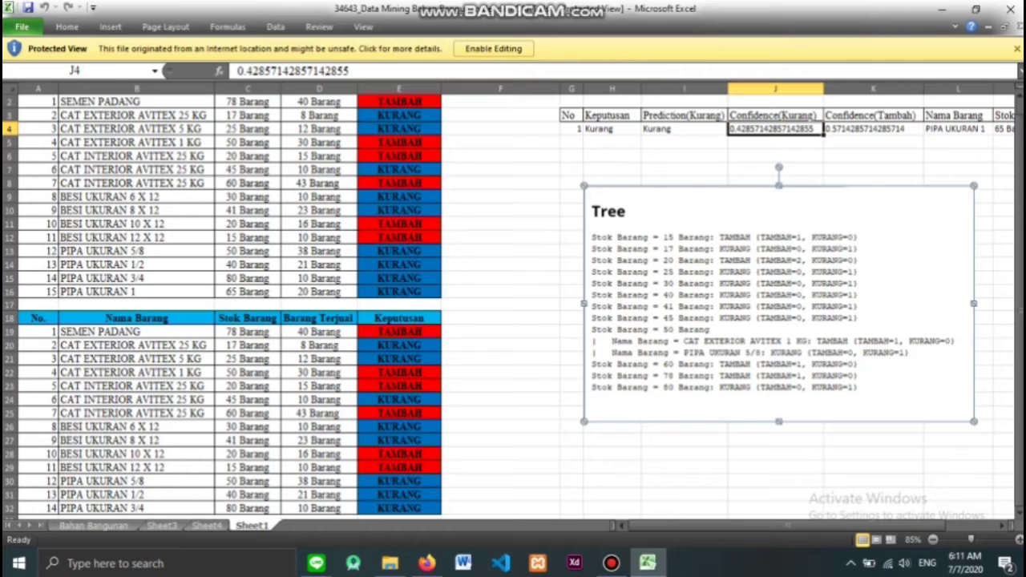
{"action": "left_click", "coordinate": [399, 346]}
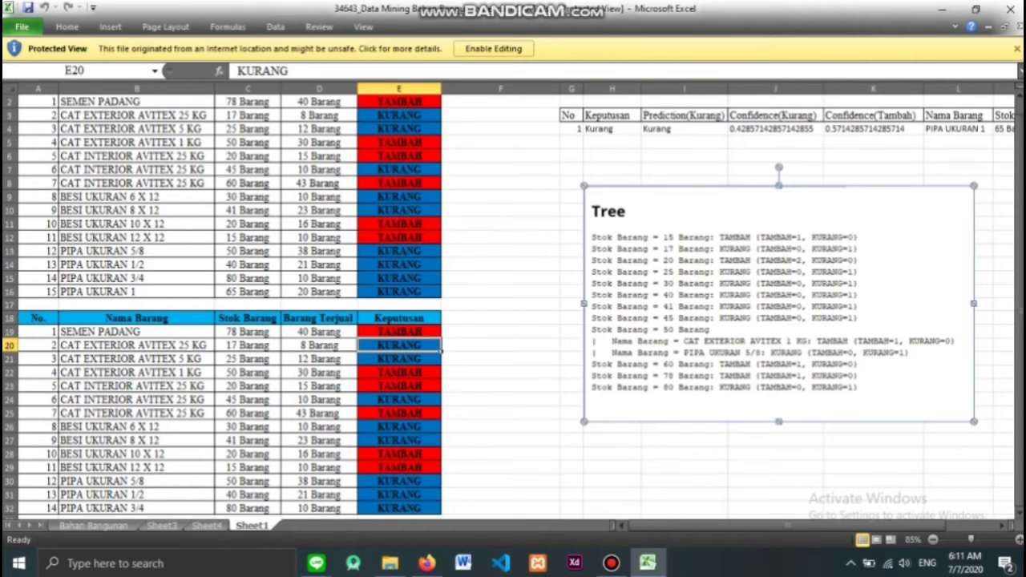
{"action": "left_click_drag", "start_coordinate": [39, 332], "coordinate": [38, 509]}
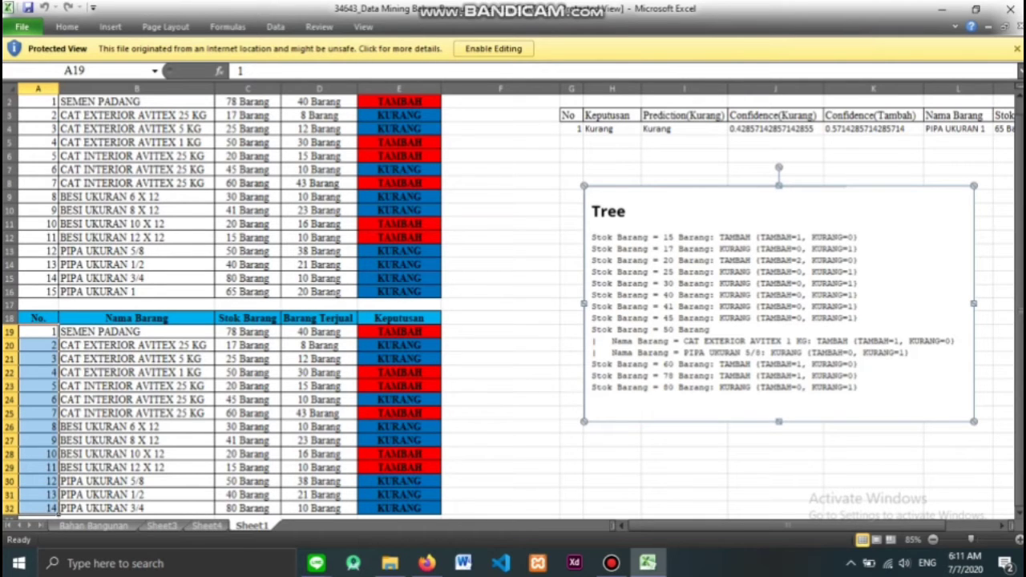
{"action": "left_click", "coordinate": [399, 346]}
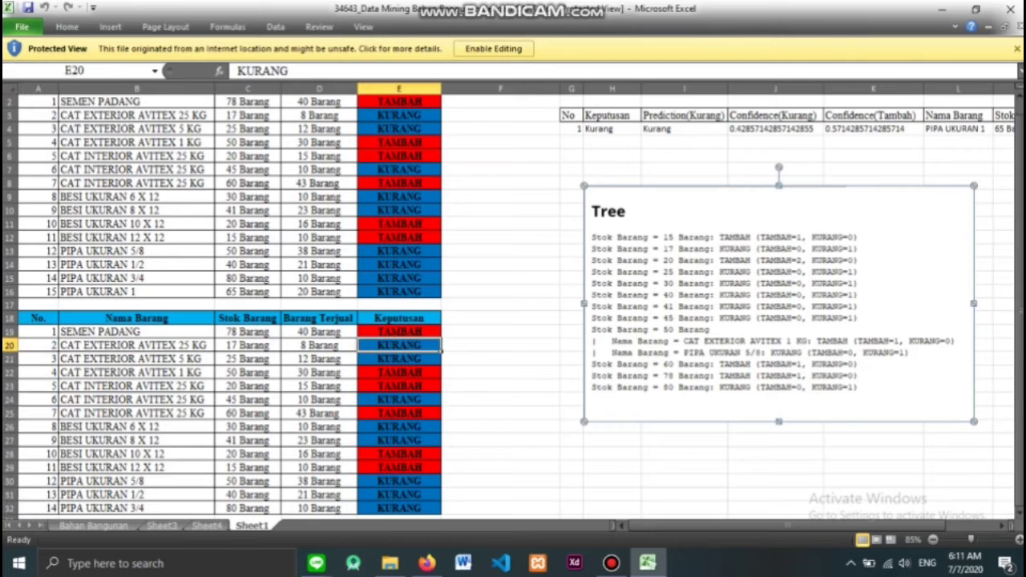
{"action": "left_click", "coordinate": [399, 359]}
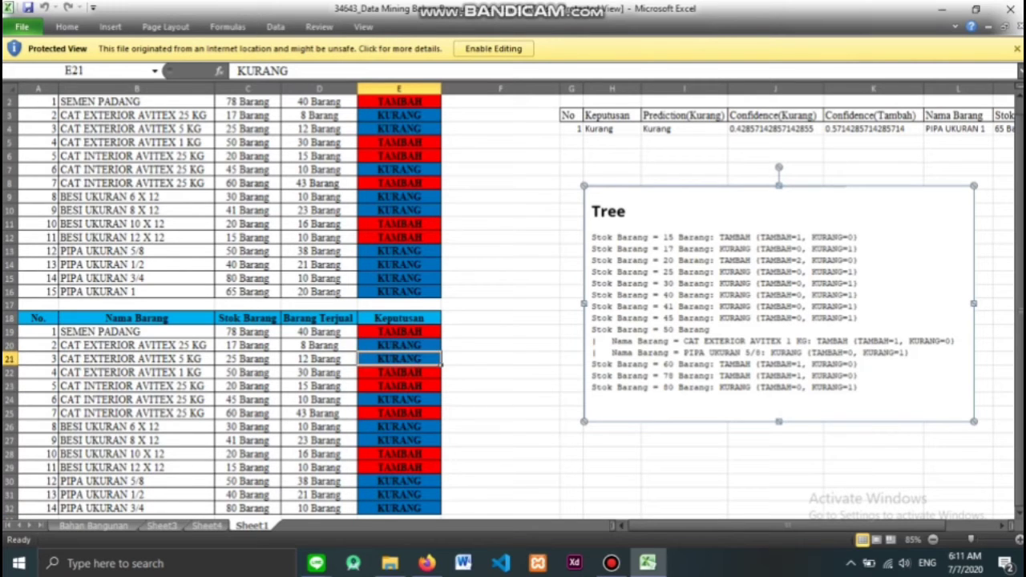
{"action": "left_click", "coordinate": [399, 400]}
{"action": "left_click", "coordinate": [399, 428]}
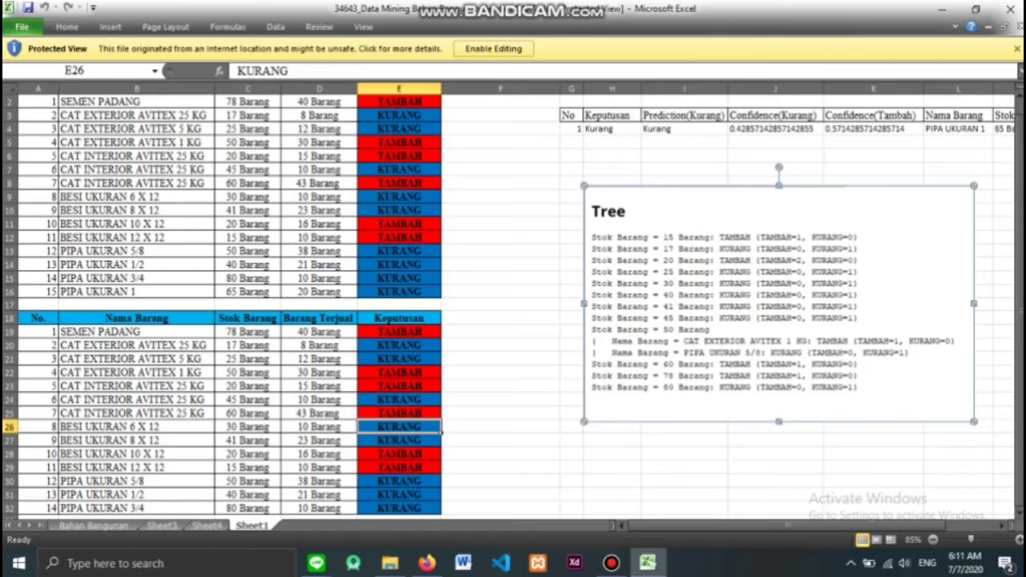
{"action": "left_click", "coordinate": [399, 441]}
{"action": "left_click", "coordinate": [399, 482]}
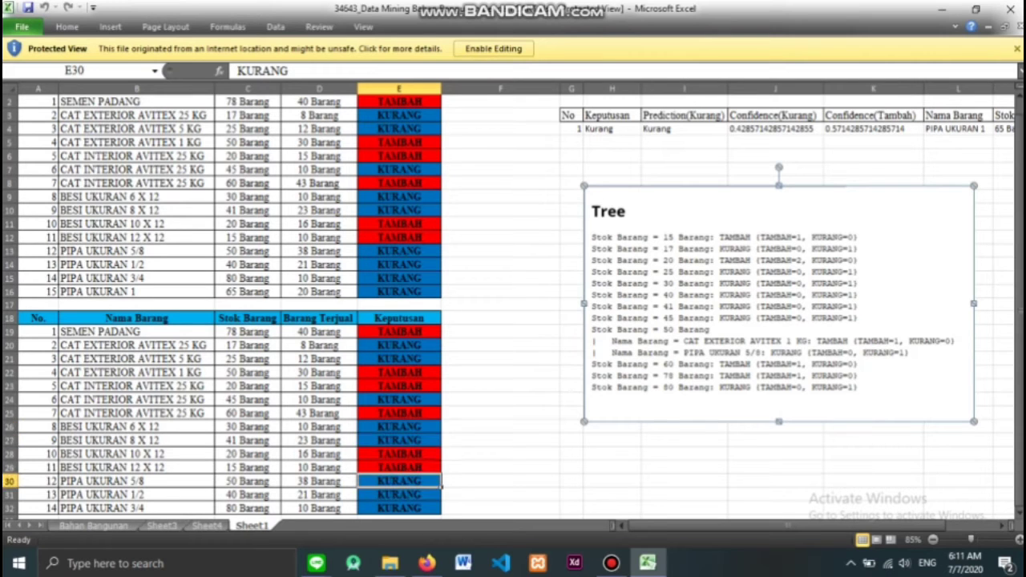
{"action": "left_click", "coordinate": [399, 496]}
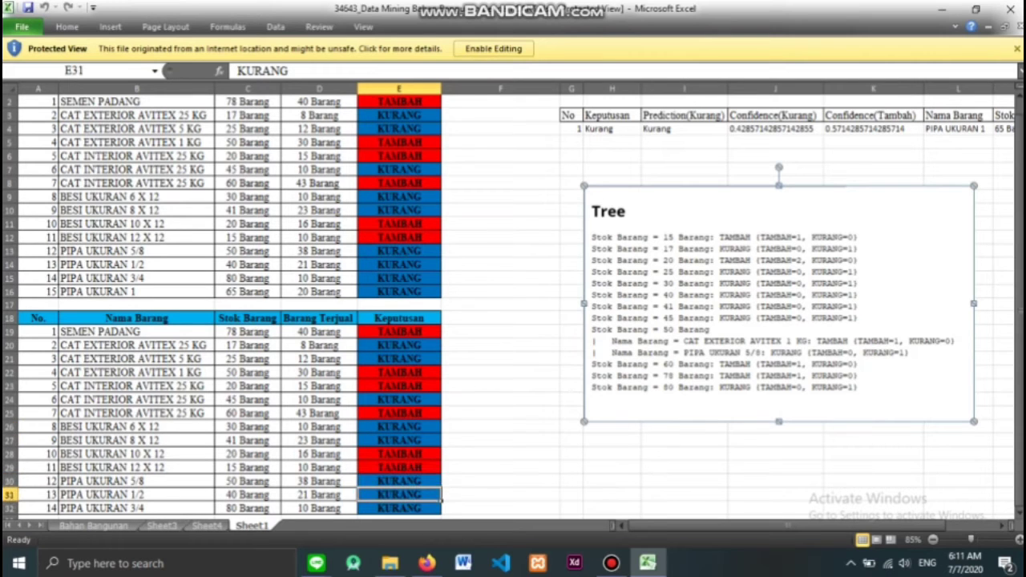
{"action": "left_click", "coordinate": [399, 508]}
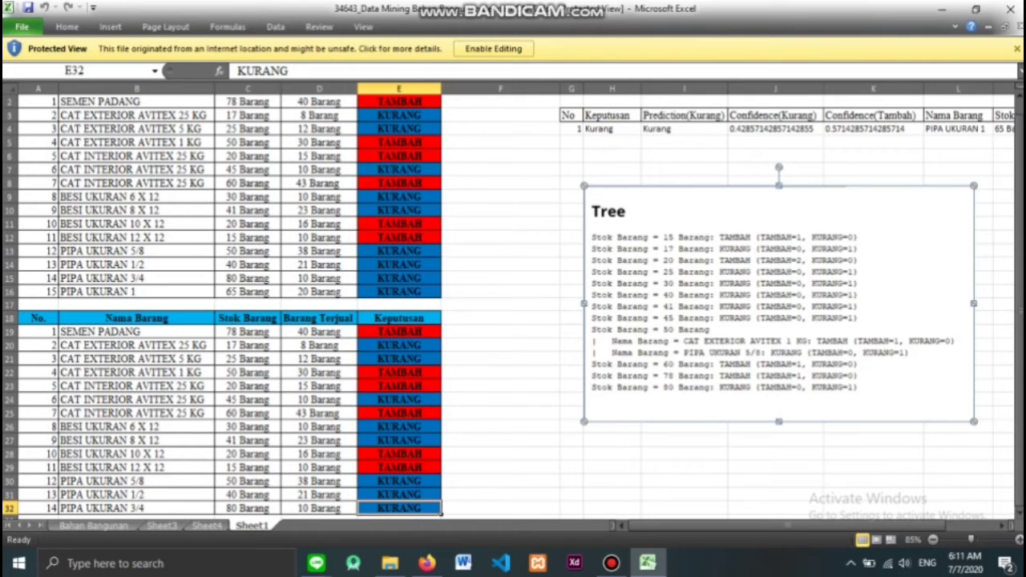
{"action": "left_click_drag", "start_coordinate": [38, 331], "coordinate": [38, 509]}
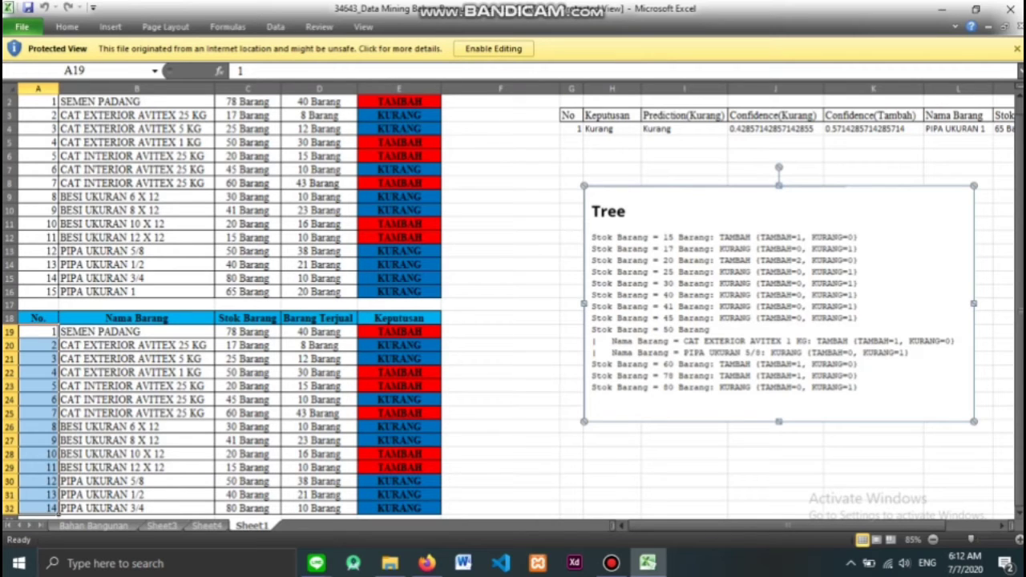
{"action": "left_click", "coordinate": [775, 129]}
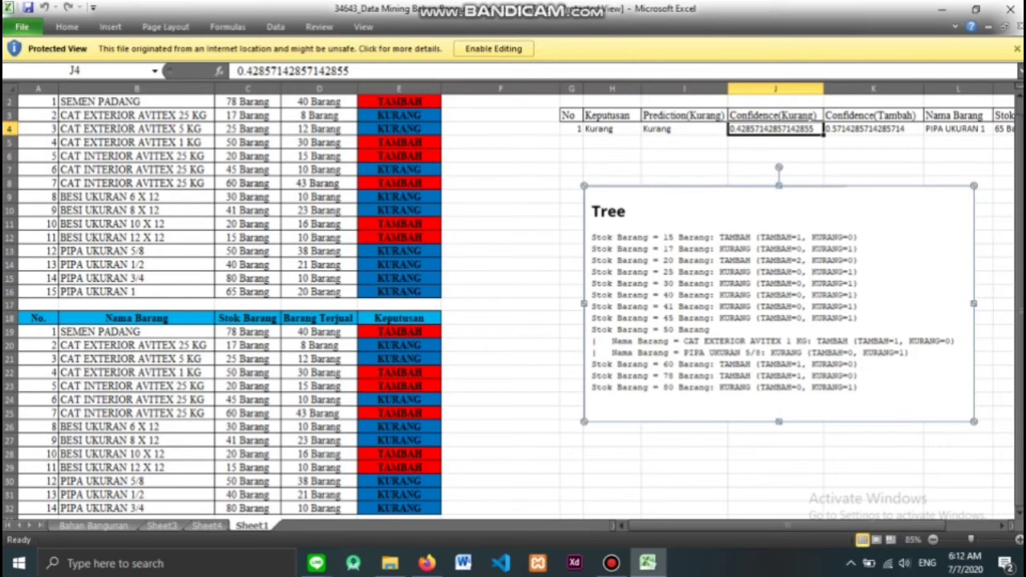
Step: Examine the Confidence(Tambah) value against the TAMBAH decisions, and the prediction against the Keputusan of PIPA UKURAN 1
{"action": "left_click", "coordinate": [399, 332]}
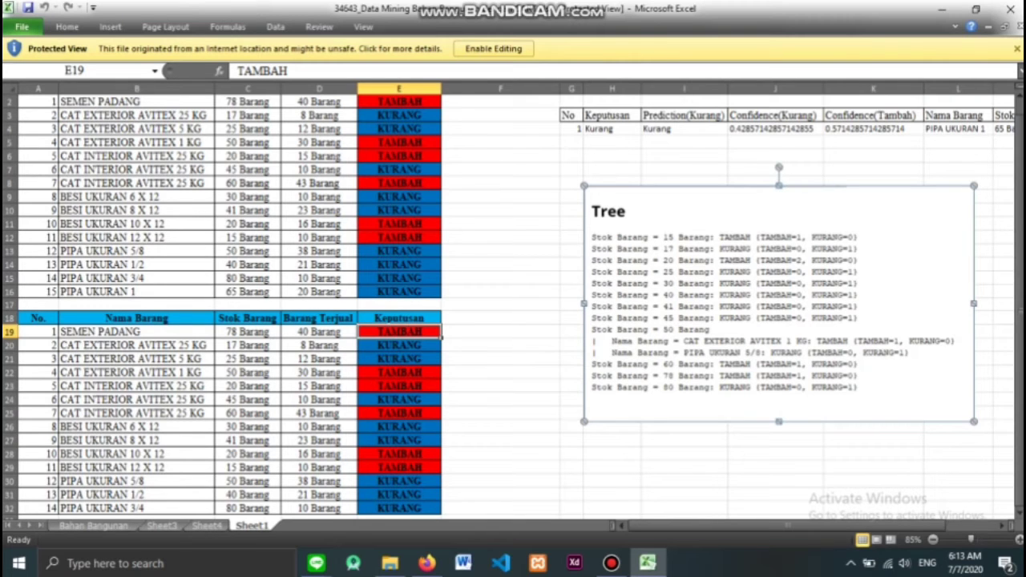
{"action": "left_click", "coordinate": [873, 129]}
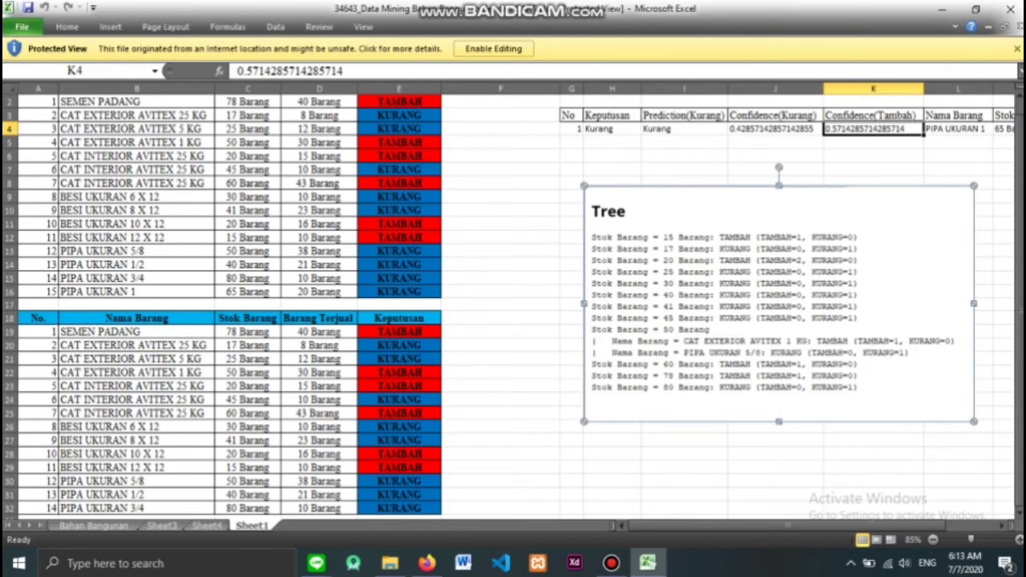
{"action": "left_click", "coordinate": [684, 129]}
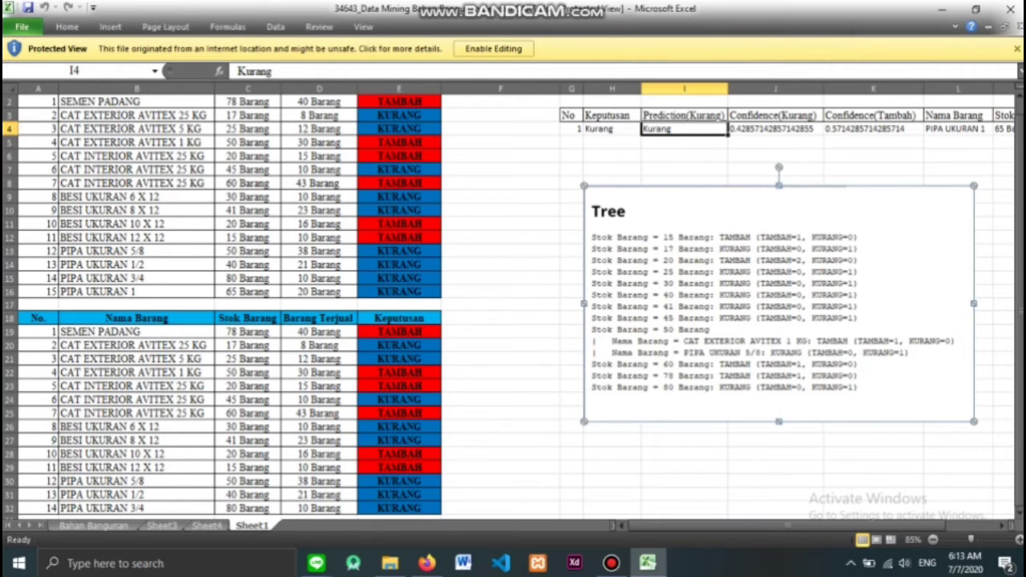
{"action": "left_click", "coordinate": [399, 292]}
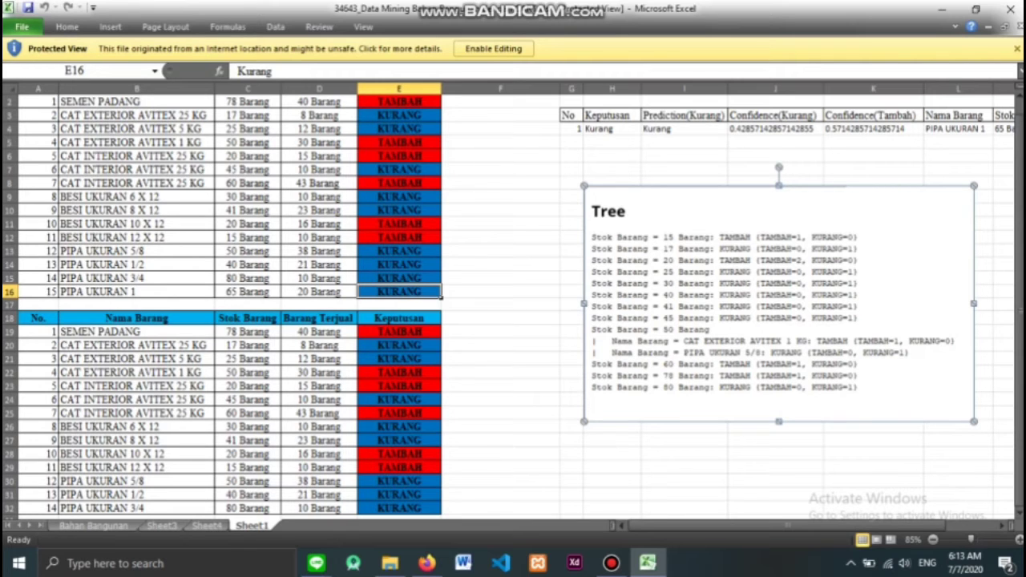
Step: Check the 14-item data and the Tree picture's rules against the 25, 30 and 80 Barang stock rows of the first table
{"action": "left_click", "coordinate": [38, 318]}
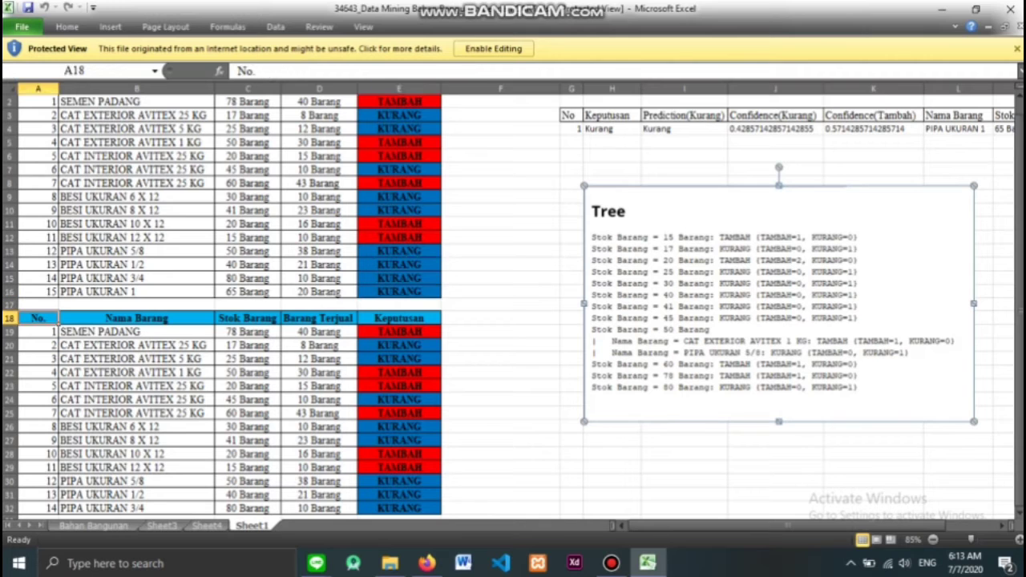
{"action": "left_click_drag", "start_coordinate": [399, 508], "coordinate": [160, 332]}
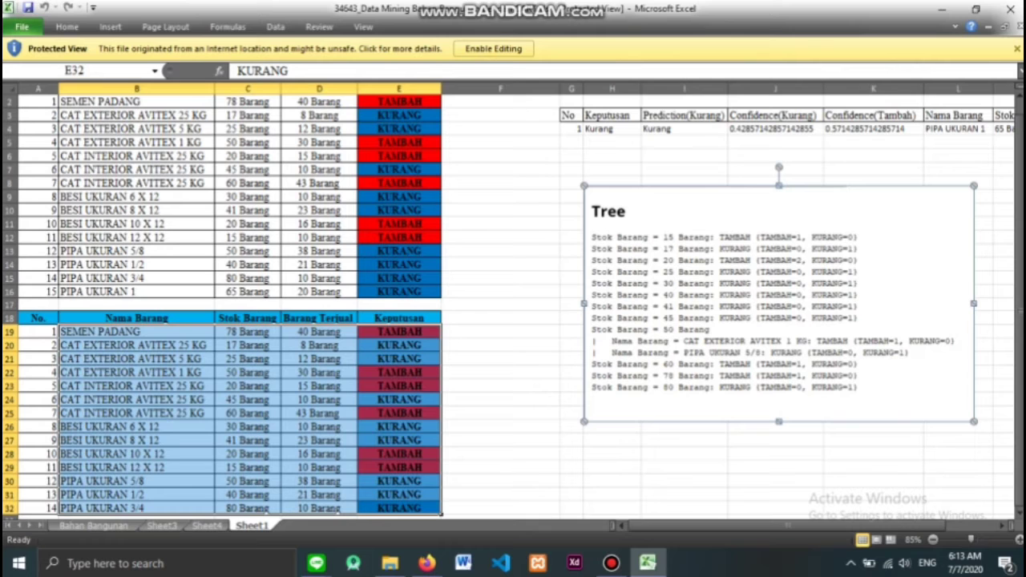
{"action": "left_click", "coordinate": [778, 303]}
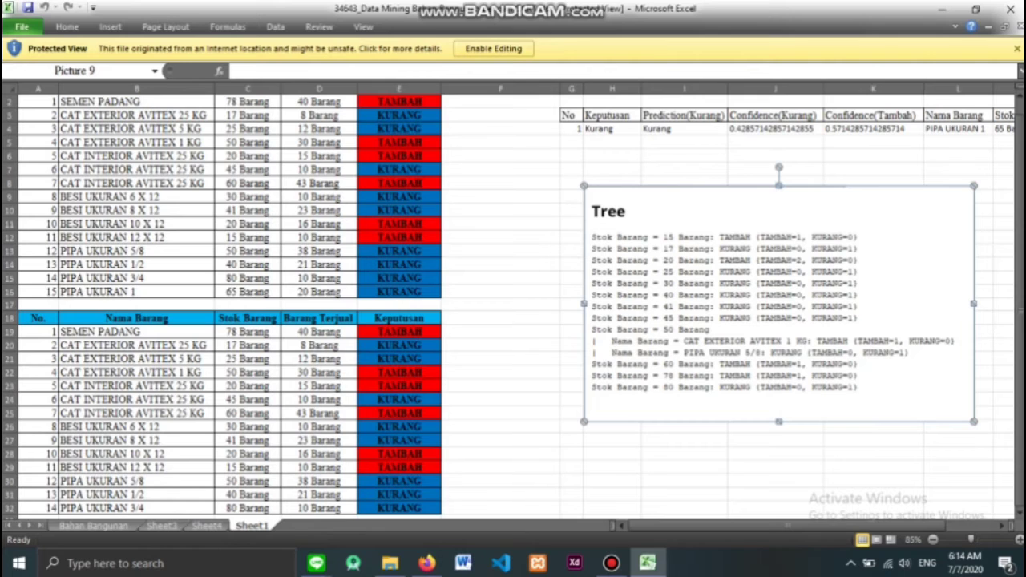
{"action": "left_click", "coordinate": [277, 130]}
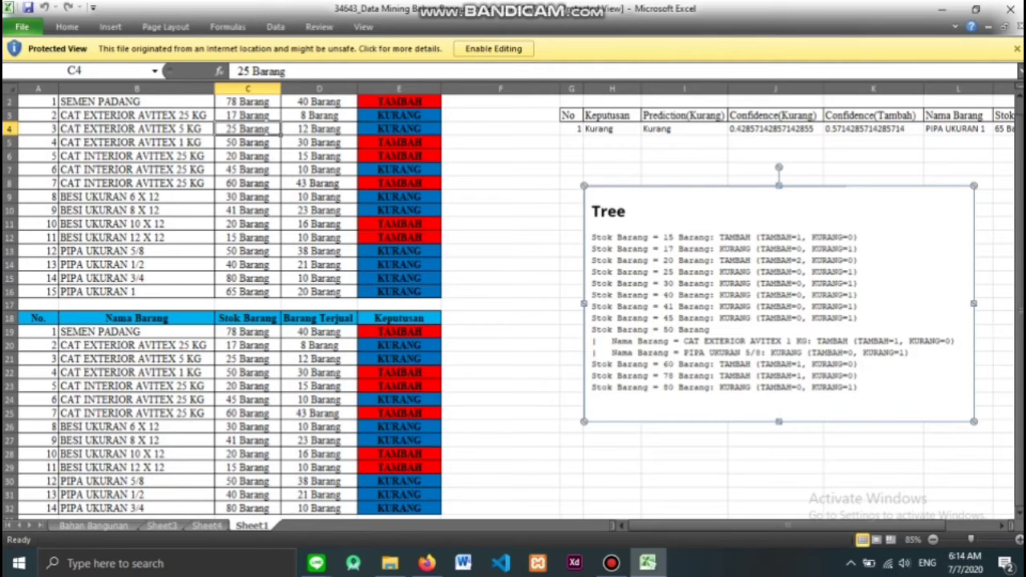
{"action": "left_click", "coordinate": [400, 129]}
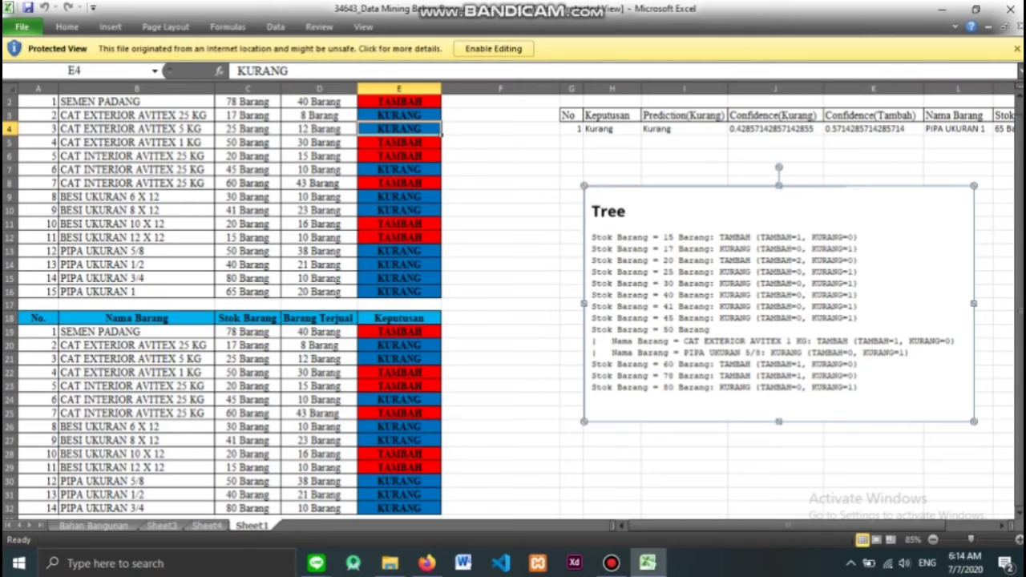
{"action": "left_click", "coordinate": [277, 197]}
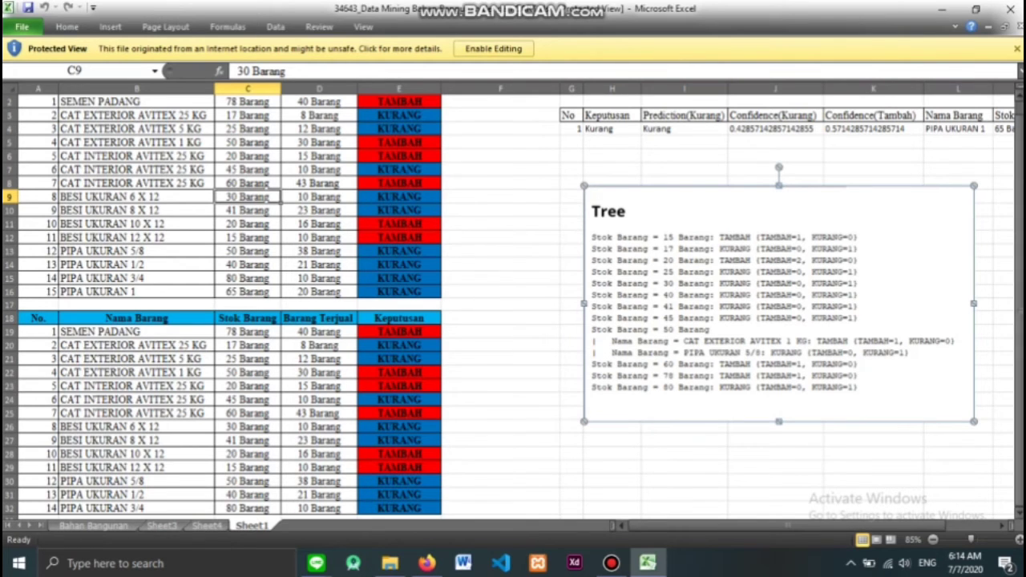
{"action": "left_click_drag", "start_coordinate": [1019, 307], "coordinate": [1019, 296]}
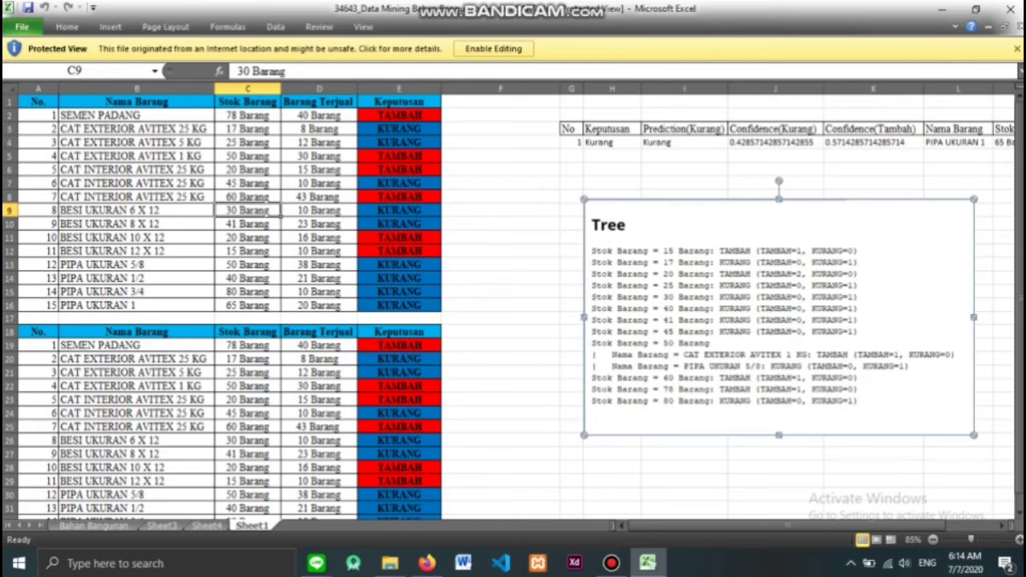
{"action": "left_click", "coordinate": [247, 291]}
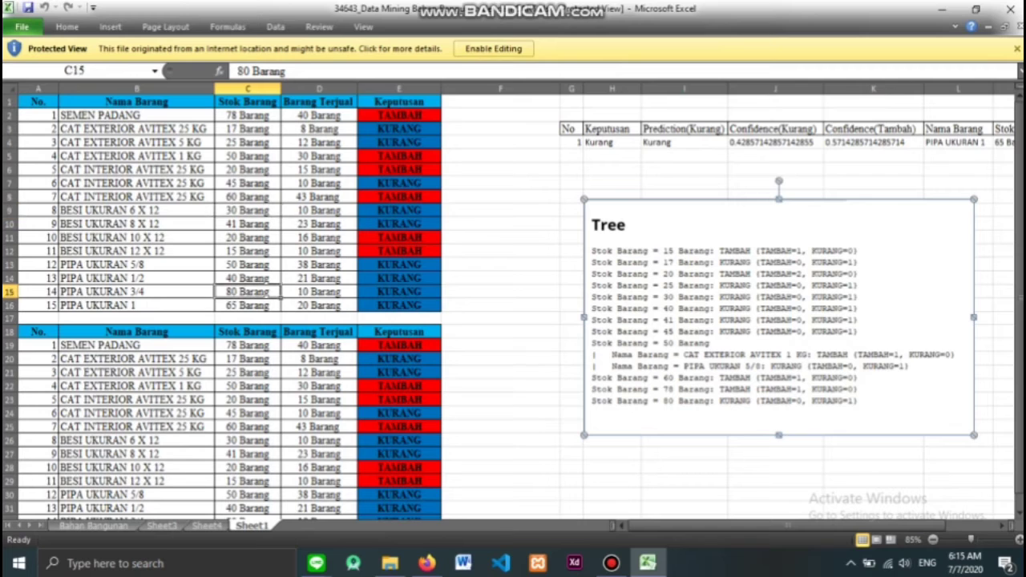
{"action": "left_click_drag", "start_coordinate": [247, 292], "coordinate": [400, 291]}
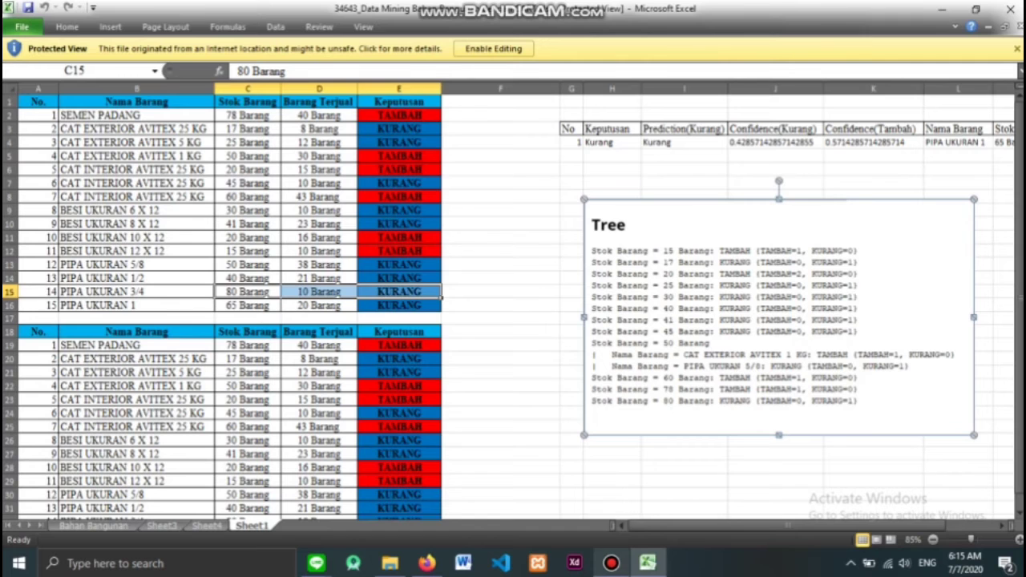
{"action": "left_click", "coordinate": [610, 563]}
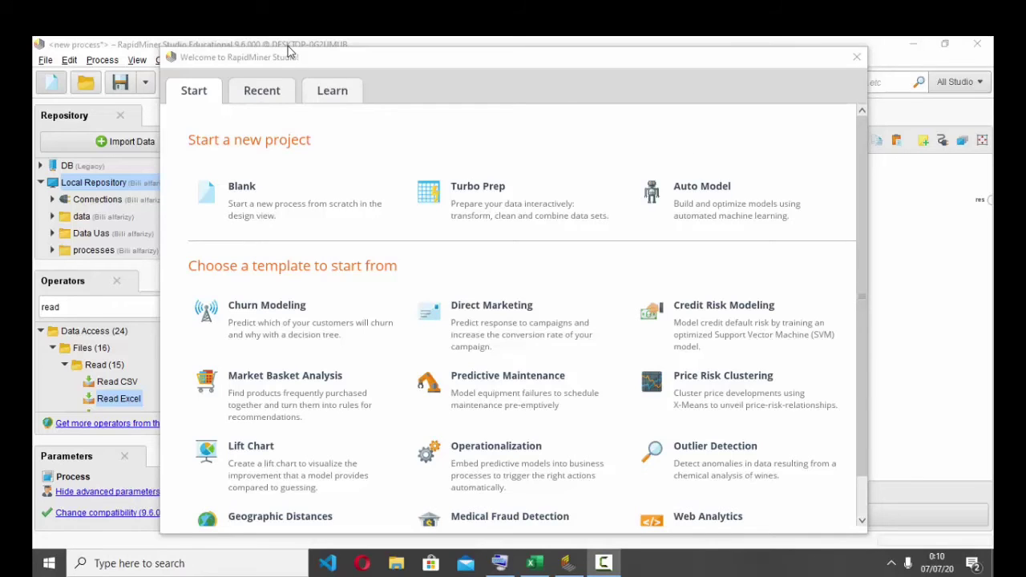
Step: Start a blank process in RapidMiner Studio without saving the changes to the unnamed process
{"action": "left_click_drag", "start_coordinate": [290, 52], "coordinate": [395, 51]}
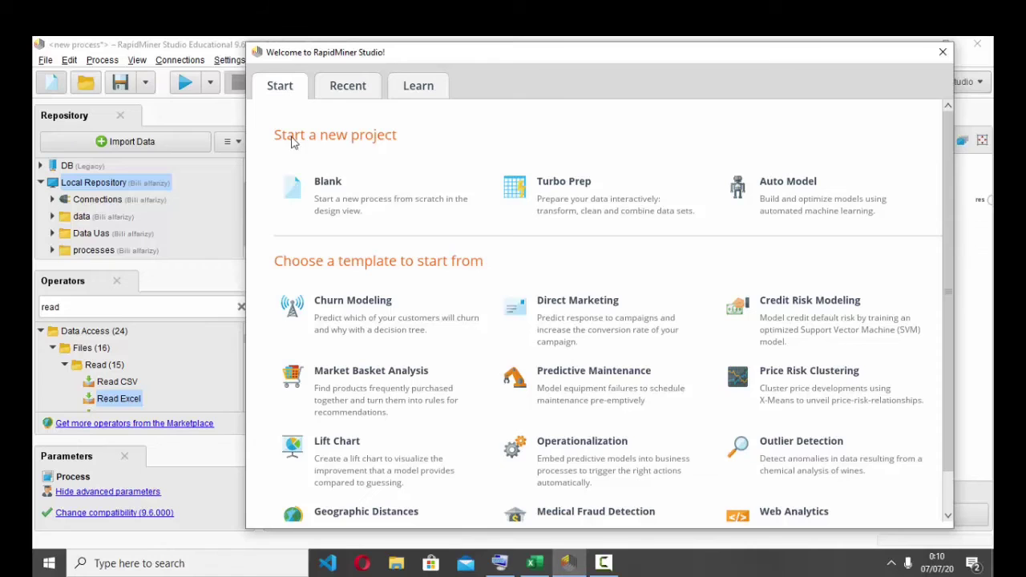
{"action": "left_click", "coordinate": [295, 194]}
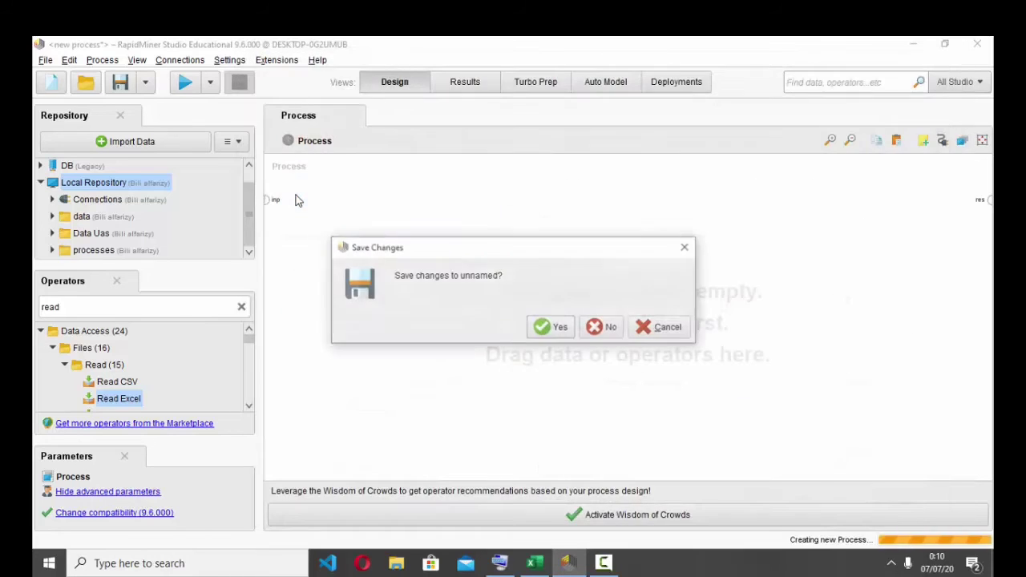
{"action": "left_click", "coordinate": [604, 327]}
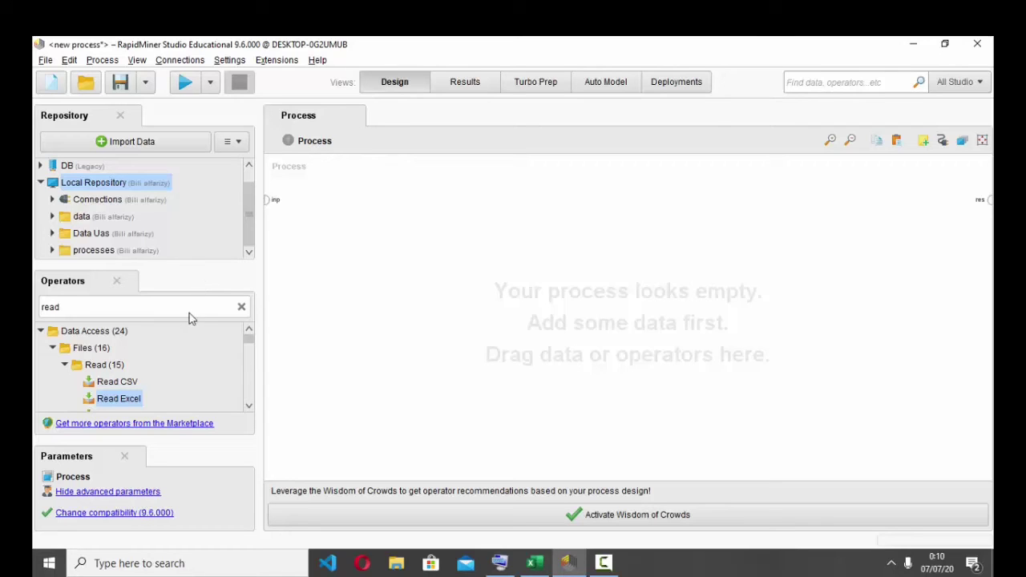
Step: Add the Read Excel operator to the empty process and open its data import wizard
{"action": "scroll", "coordinate": [136, 347], "scroll_direction": "down", "scroll_amount": 1}
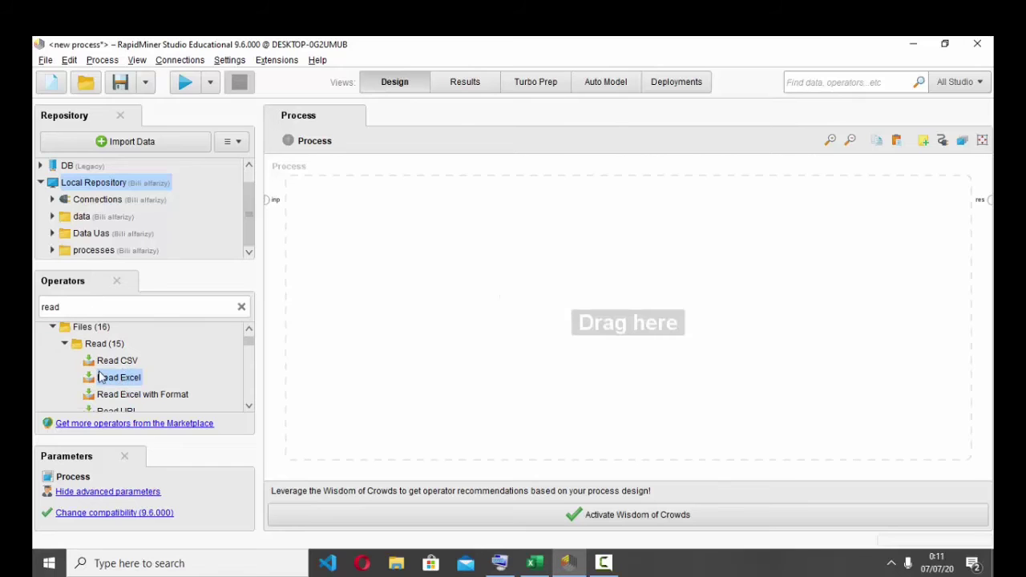
{"action": "left_click_drag", "start_coordinate": [104, 381], "coordinate": [343, 232]}
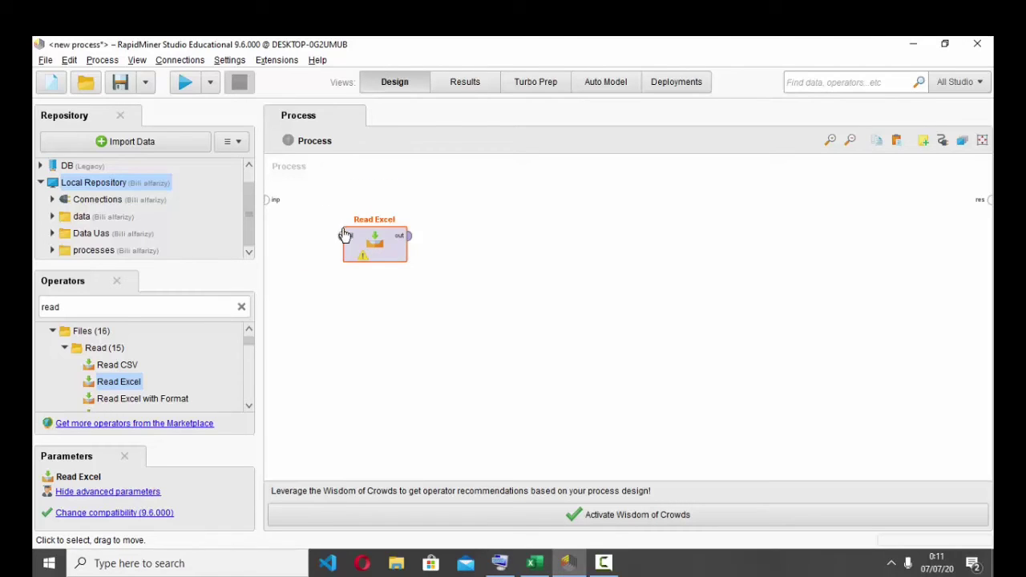
{"action": "double_click", "coordinate": [363, 246]}
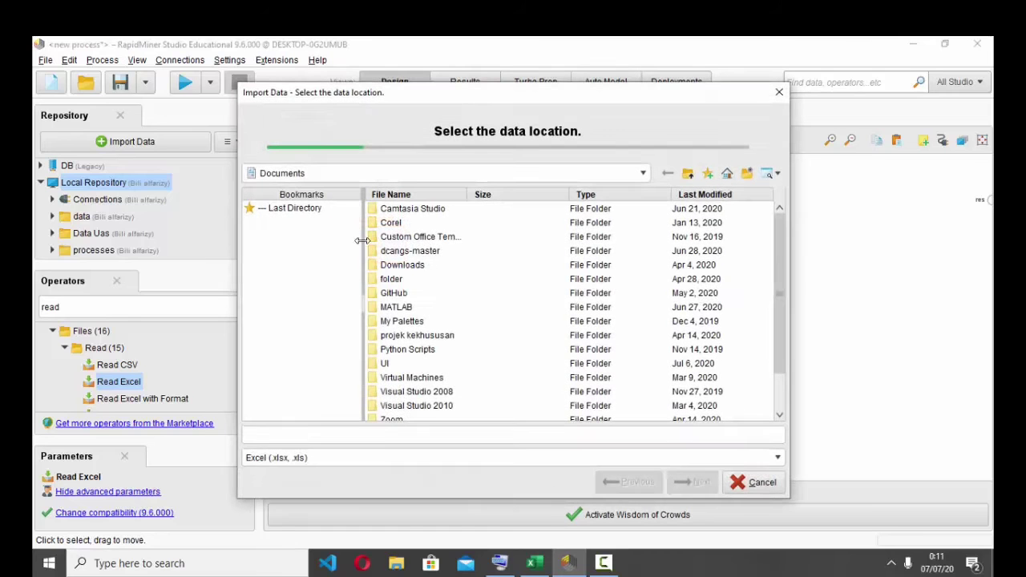
Step: Choose the "34643_Data Mining Bahan Bangunan dengan ..." workbook from the Desktop as the import source and proceed to the cell selection
{"action": "left_click", "coordinate": [643, 173]}
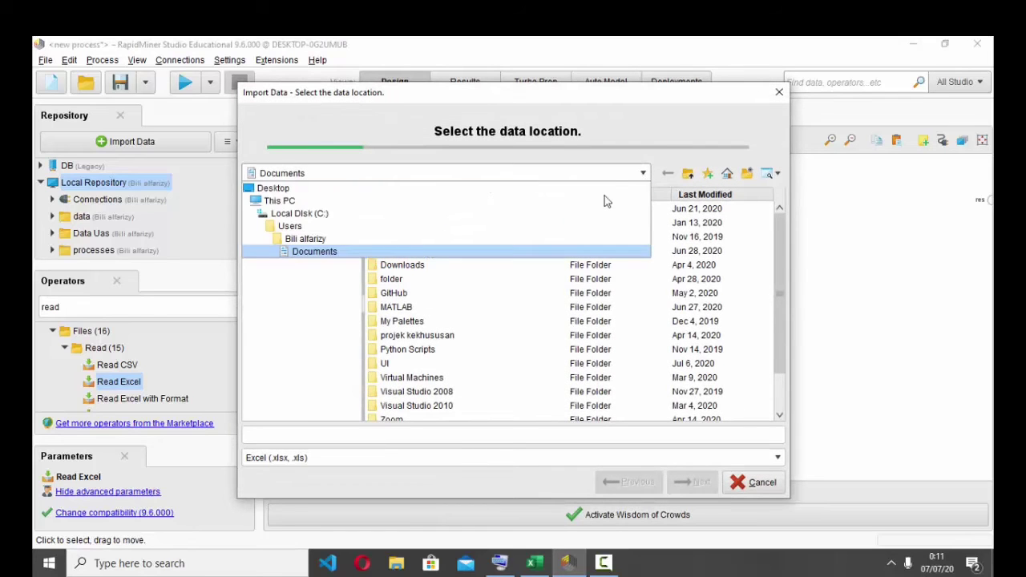
{"action": "left_click", "coordinate": [526, 196]}
{"action": "scroll", "coordinate": [459, 362], "scroll_direction": "down", "scroll_amount": 1}
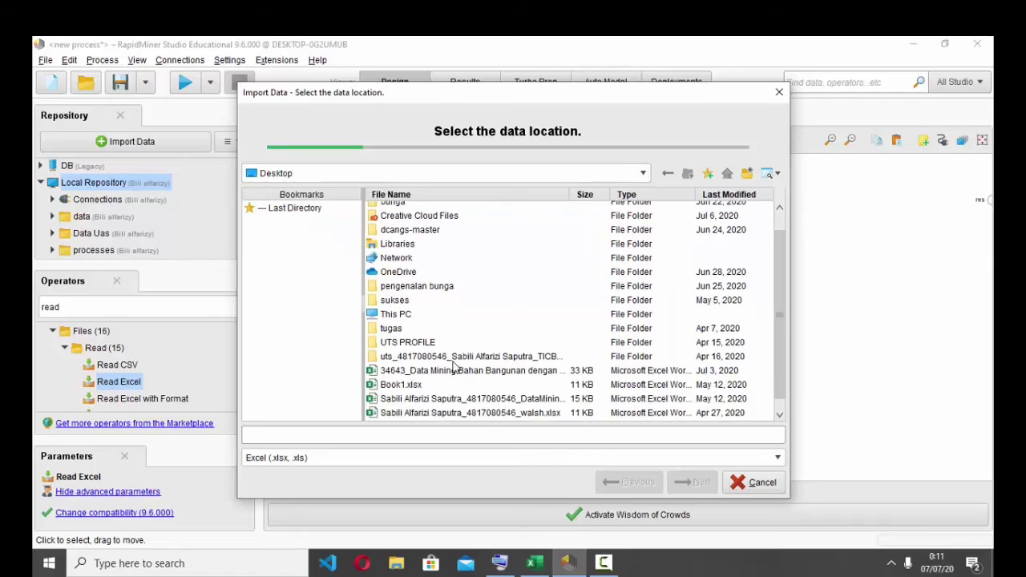
{"action": "left_click", "coordinate": [458, 371]}
{"action": "left_click", "coordinate": [686, 483]}
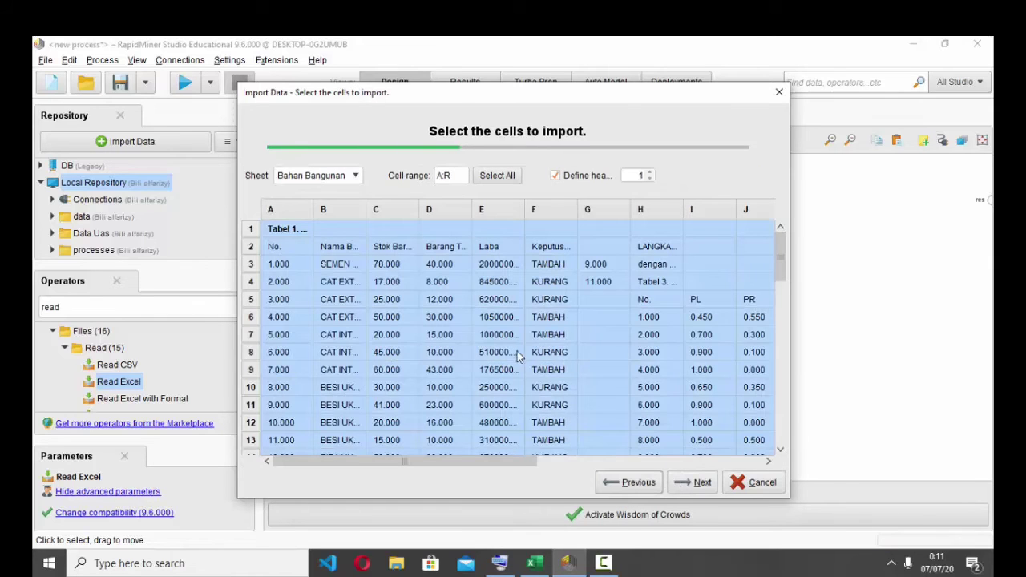
Step: Switch from the Bahan Bangunan sheet to the sheet with the item table and select its No. through Keputusan cells for import
{"action": "left_click", "coordinate": [360, 174]}
{"action": "left_click", "coordinate": [323, 229]}
{"action": "left_click_drag", "start_coordinate": [290, 238], "coordinate": [492, 433]}
{"action": "left_click", "coordinate": [681, 482]}
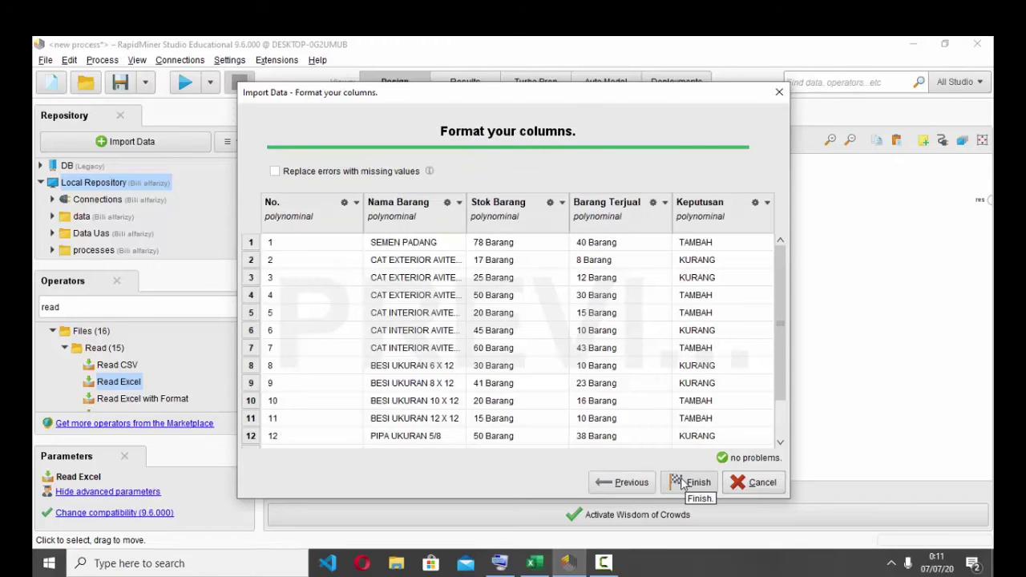
Step: Check the rows of the import preview and exclude the No. column
{"action": "scroll", "coordinate": [326, 312], "scroll_direction": "down", "scroll_amount": 3}
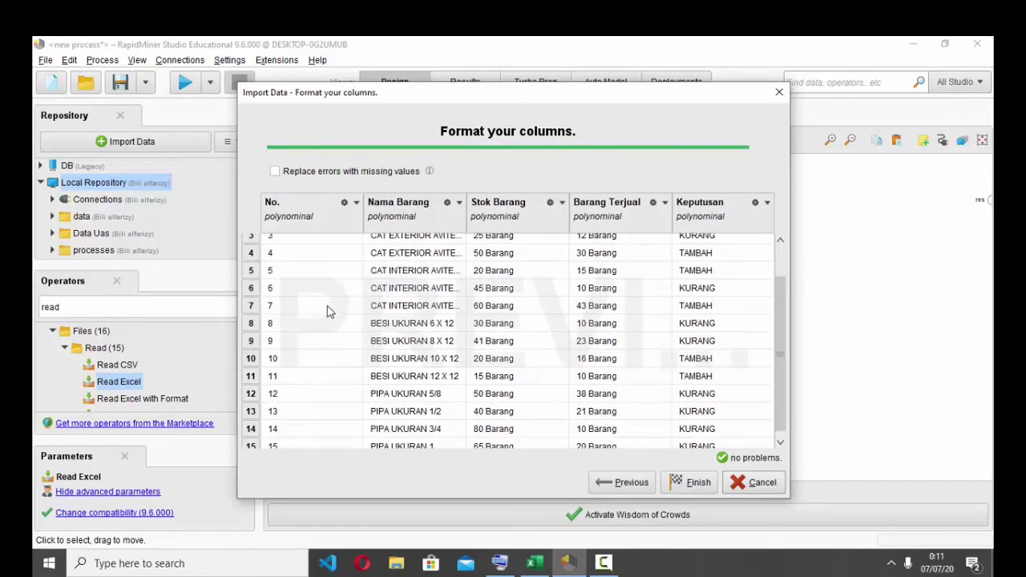
{"action": "scroll", "coordinate": [327, 309], "scroll_direction": "up", "scroll_amount": 3}
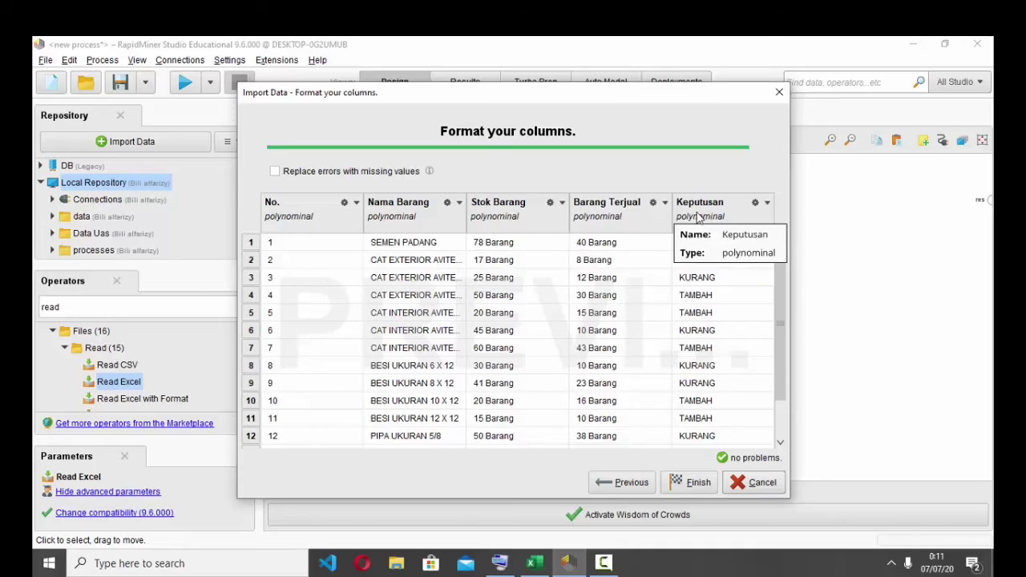
{"action": "left_click", "coordinate": [357, 203]}
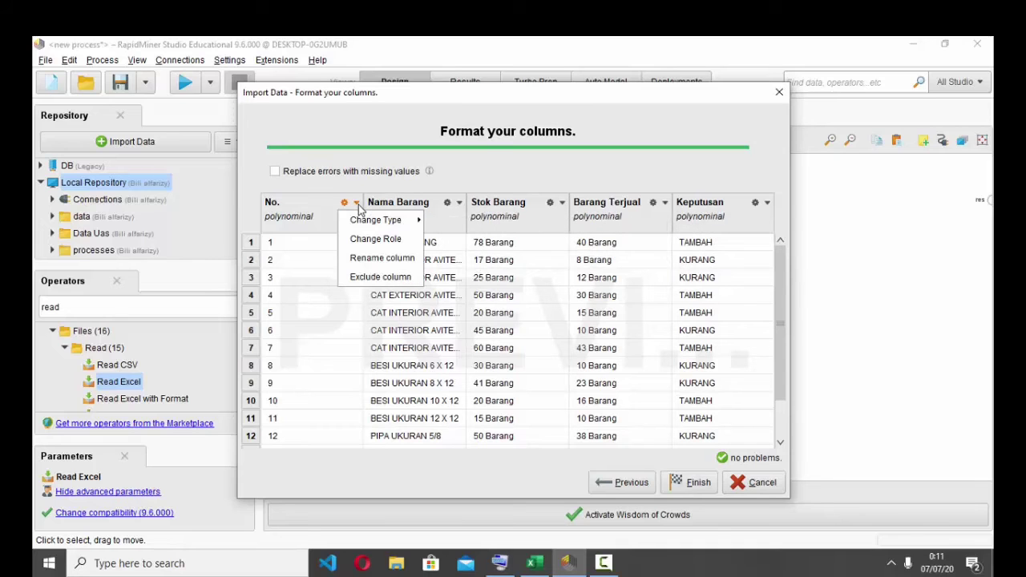
{"action": "mouse_move", "coordinate": [358, 229]}
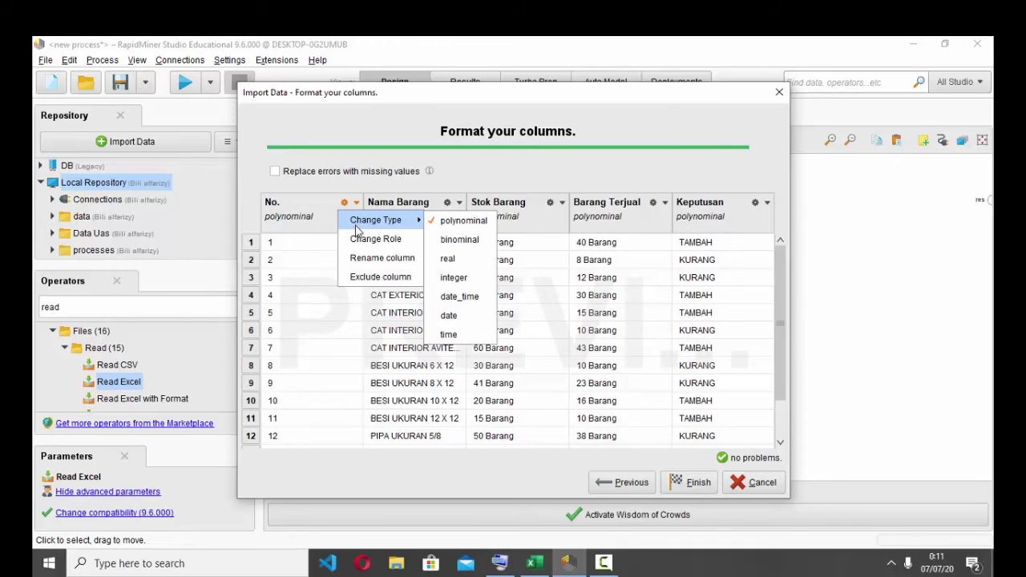
{"action": "left_click", "coordinate": [374, 278]}
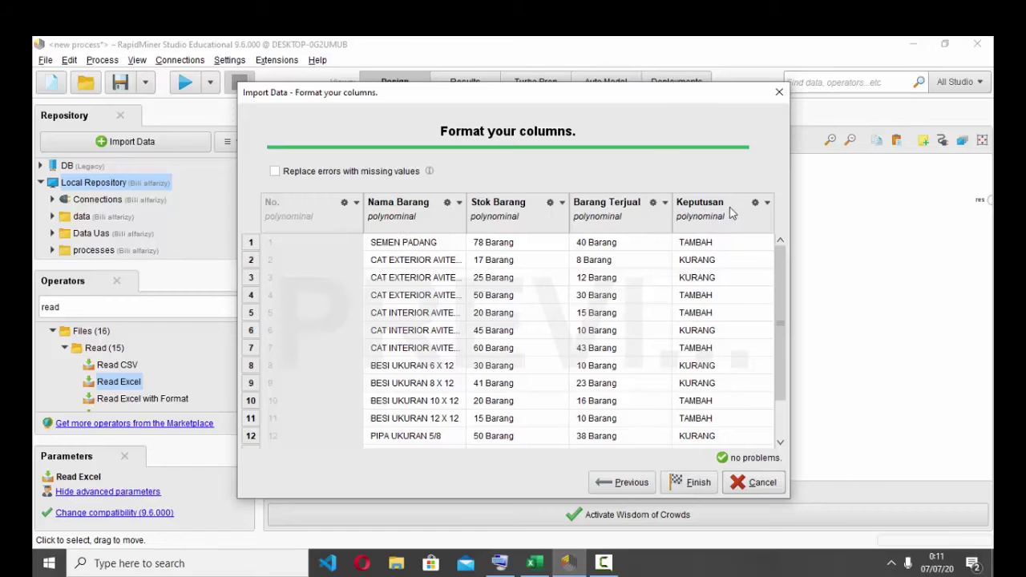
Step: Change the Keputusan column's role to label and finish the import
{"action": "left_click", "coordinate": [767, 207]}
{"action": "left_click", "coordinate": [778, 239]}
{"action": "left_click", "coordinate": [684, 303]}
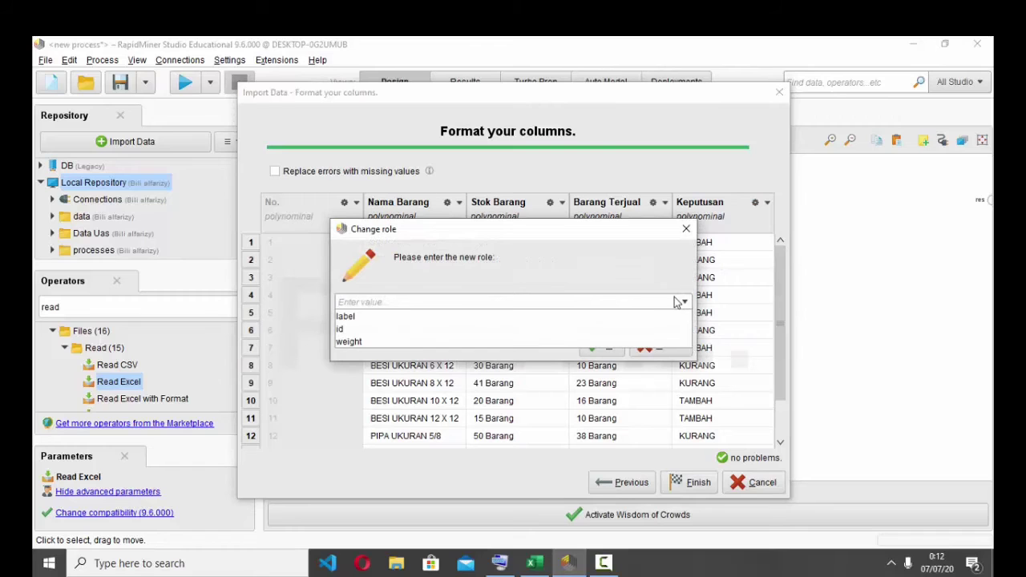
{"action": "left_click", "coordinate": [554, 316]}
{"action": "left_click", "coordinate": [597, 345]}
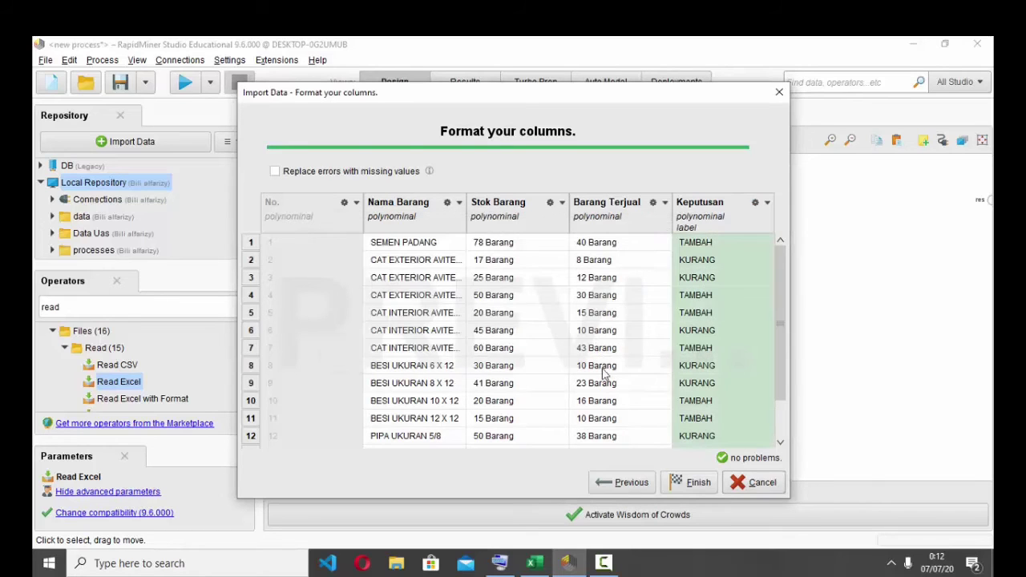
{"action": "left_click", "coordinate": [683, 480]}
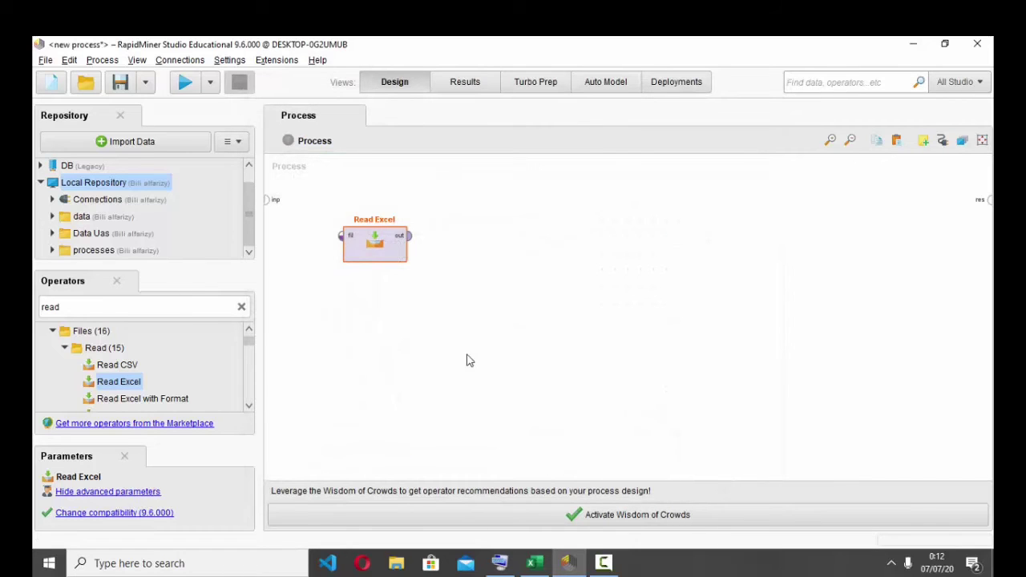
Step: Find the Multiply operator with the search "multi" and place it just after Read Excel in the process
{"action": "left_click", "coordinate": [153, 310]}
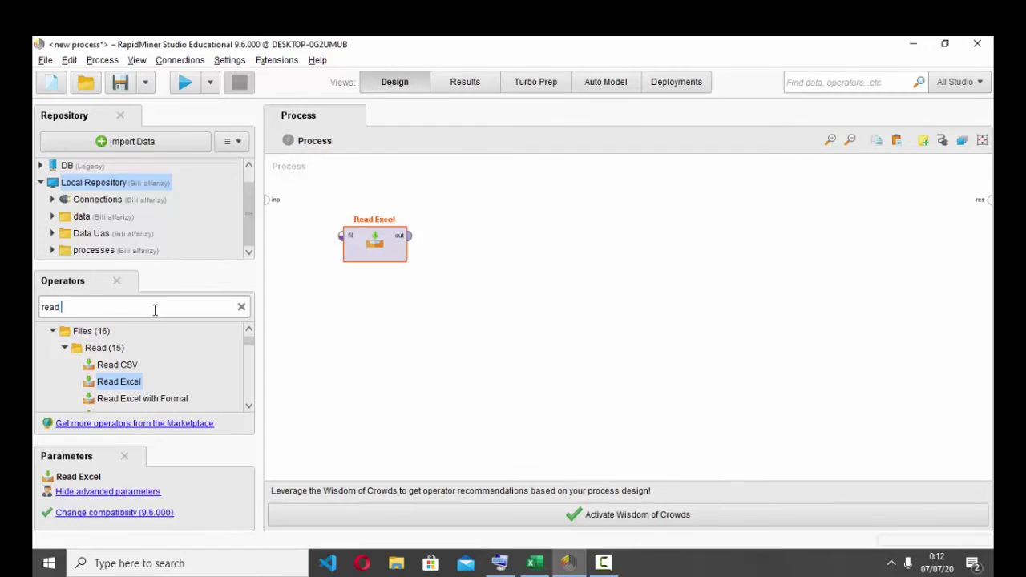
{"action": "left_click_drag", "start_coordinate": [147, 307], "coordinate": [36, 302]}
{"action": "type", "text": "multi"}
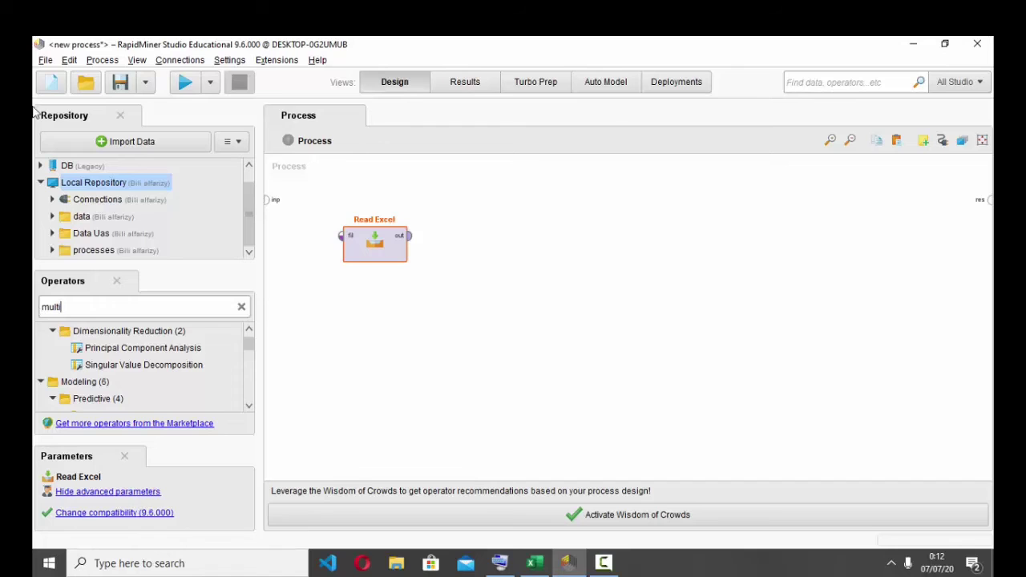
{"action": "scroll", "coordinate": [105, 355], "scroll_direction": "down", "scroll_amount": 3}
{"action": "scroll", "coordinate": [105, 355], "scroll_direction": "down", "scroll_amount": 2}
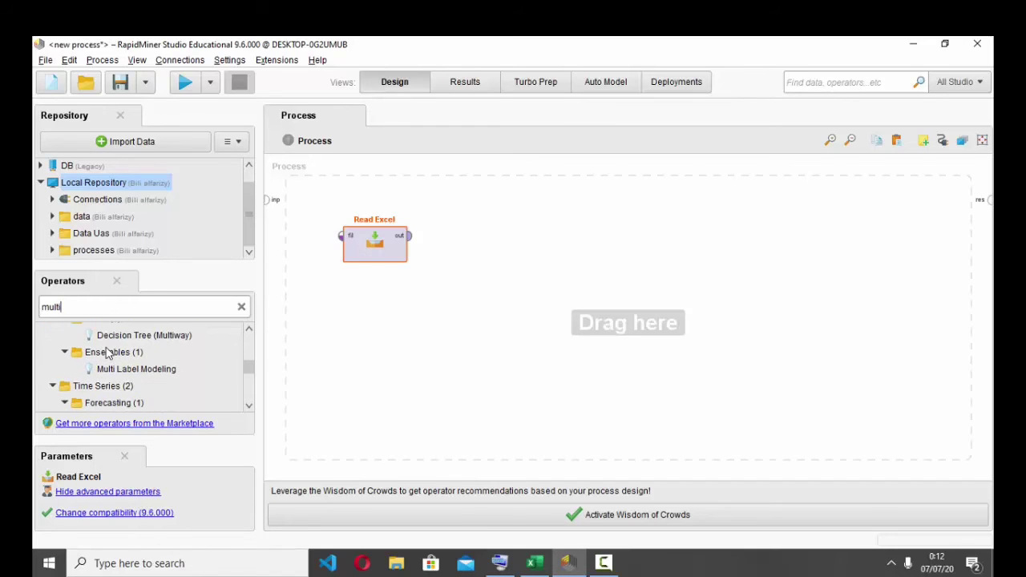
{"action": "scroll", "coordinate": [116, 359], "scroll_direction": "down", "scroll_amount": 3}
{"action": "scroll", "coordinate": [119, 361], "scroll_direction": "down", "scroll_amount": 3}
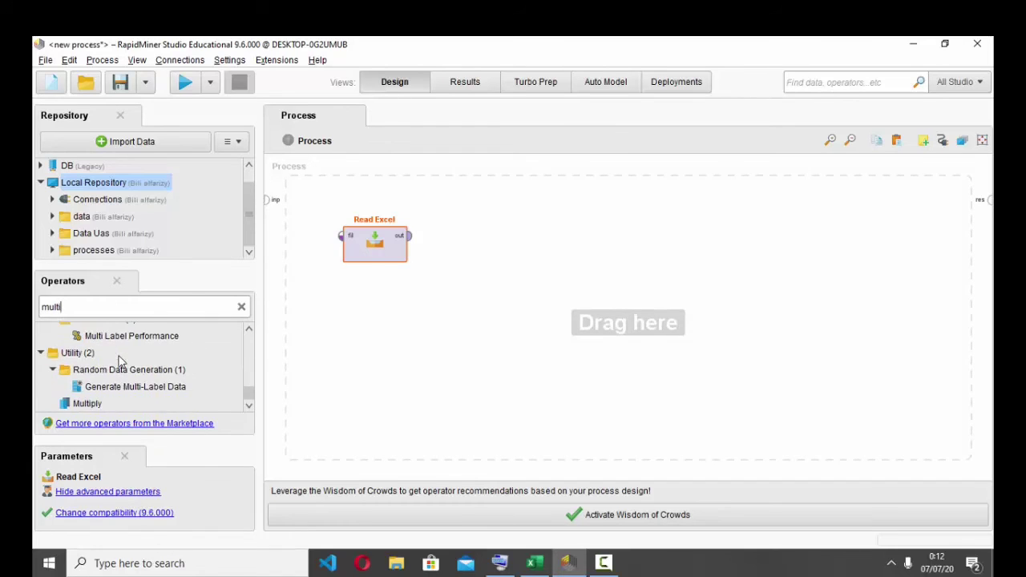
{"action": "left_click_drag", "start_coordinate": [80, 404], "coordinate": [163, 382]}
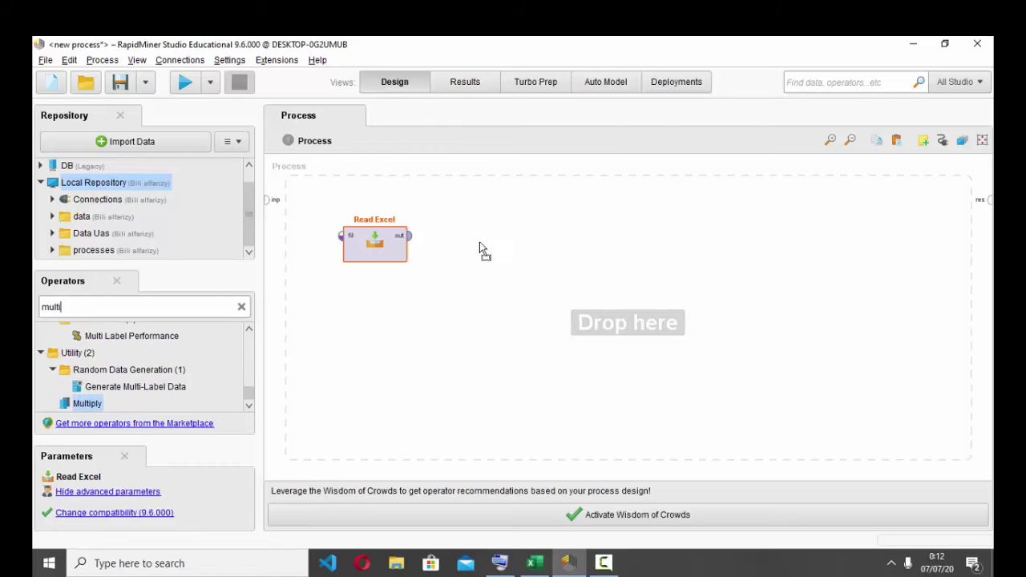
{"action": "left_click_drag", "start_coordinate": [479, 243], "coordinate": [475, 245]}
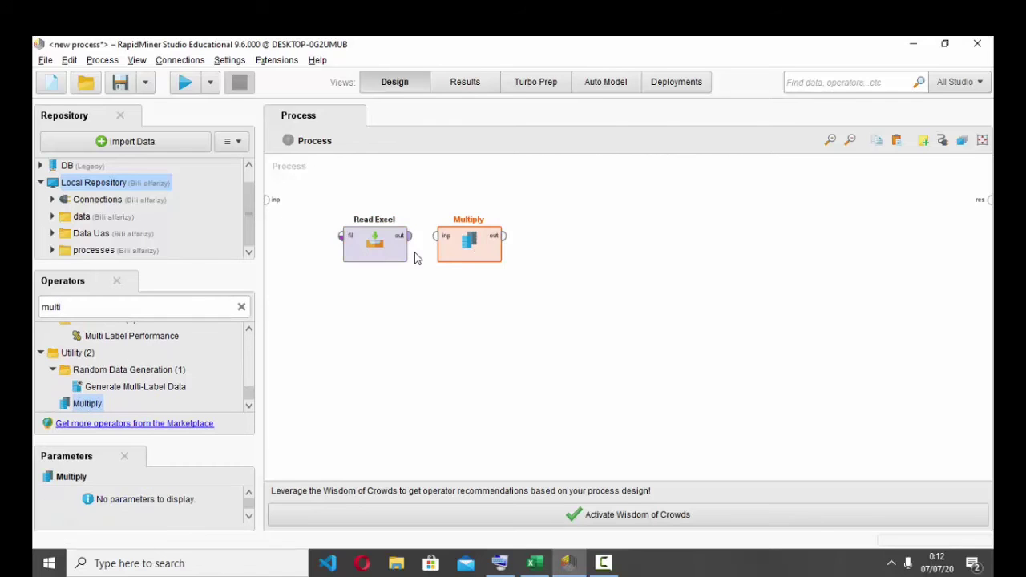
Step: Connect the process input to Read Excel's file port and Read Excel's output to Multiply's input
{"action": "left_click", "coordinate": [341, 235]}
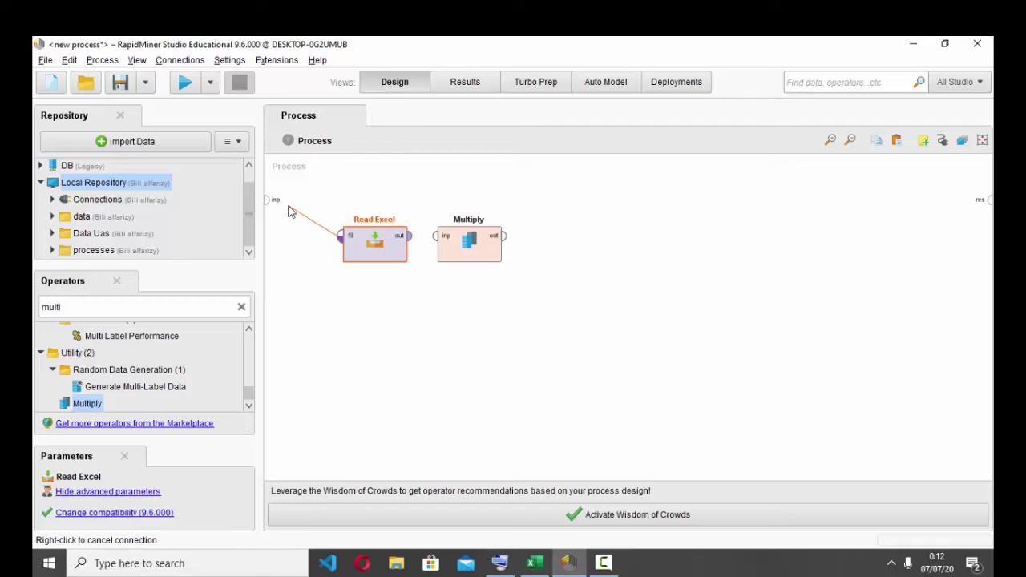
{"action": "left_click", "coordinate": [268, 201]}
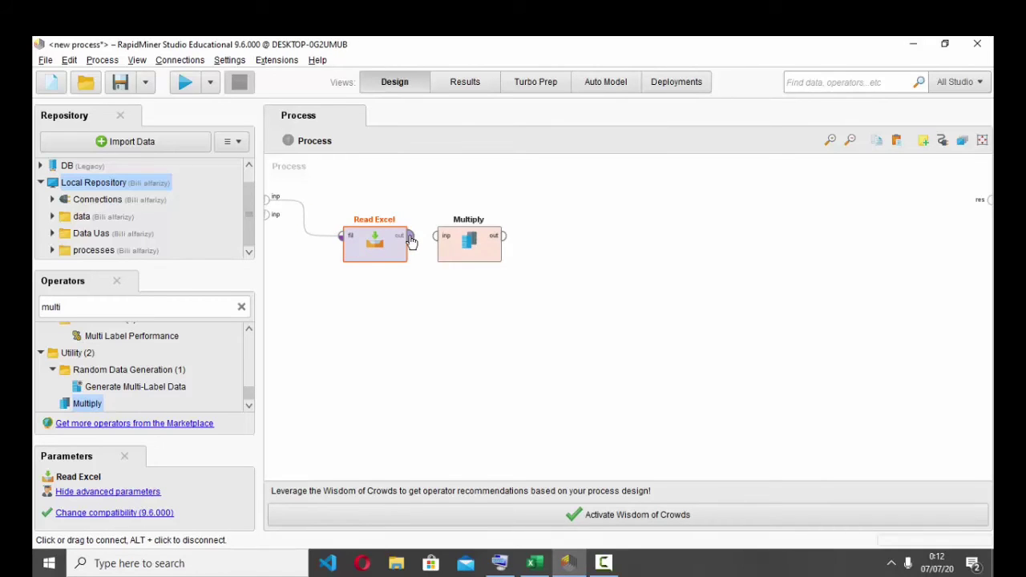
{"action": "left_click", "coordinate": [409, 238]}
{"action": "left_click", "coordinate": [435, 236]}
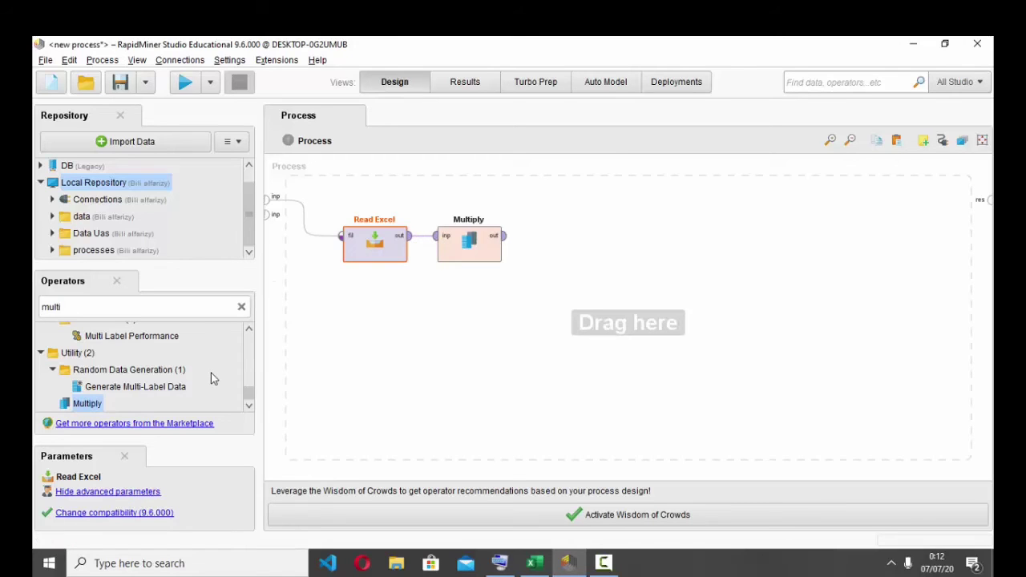
Step: Find the Split Data operator in the Sampling group and place it after Multiply in the process
{"action": "scroll", "coordinate": [211, 375], "scroll_direction": "up", "scroll_amount": 3}
{"action": "double_click", "coordinate": [158, 306]}
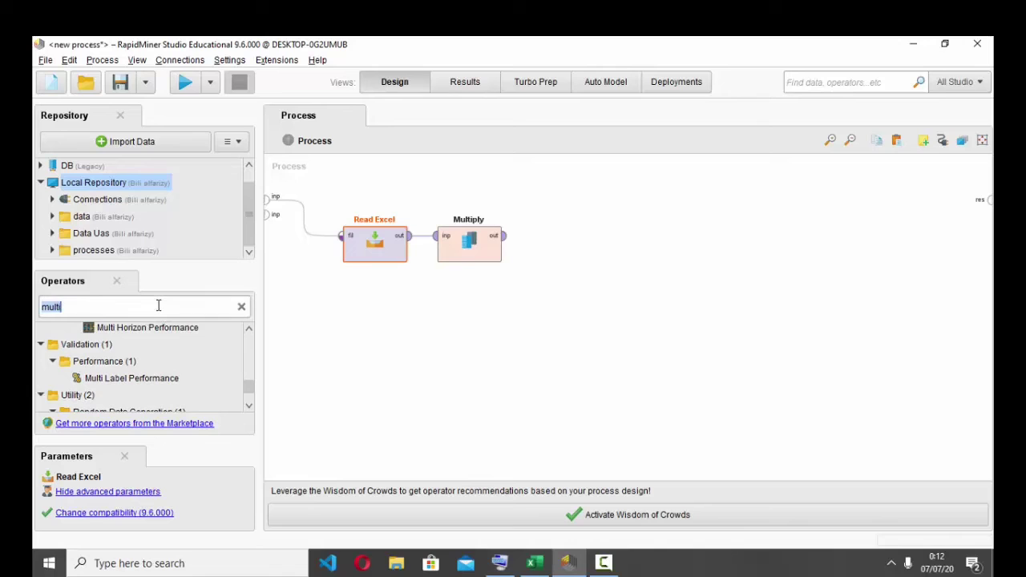
{"action": "type", "text": "a"}
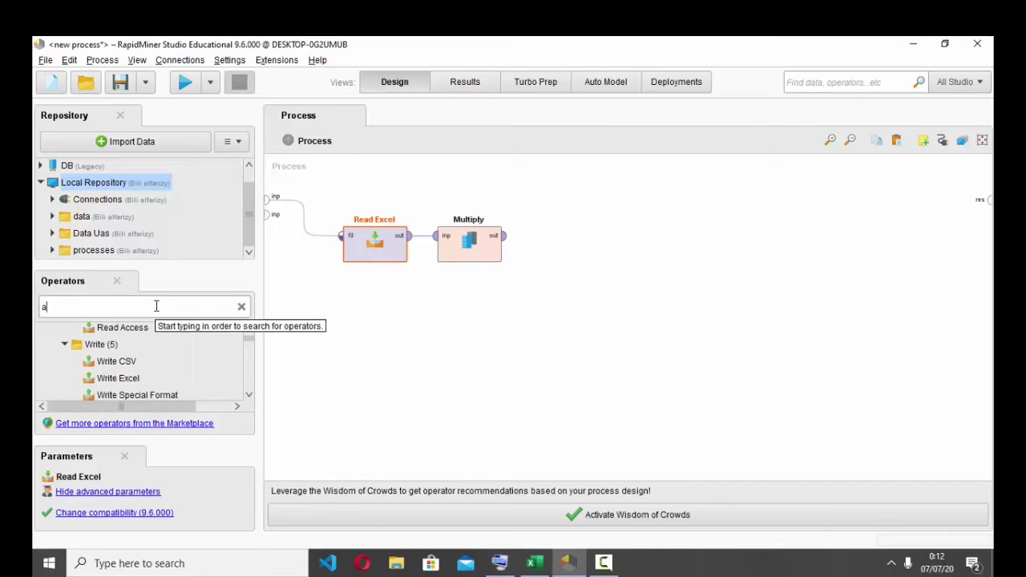
{"action": "key", "text": "BackSpace"}
{"action": "type", "text": "s"}
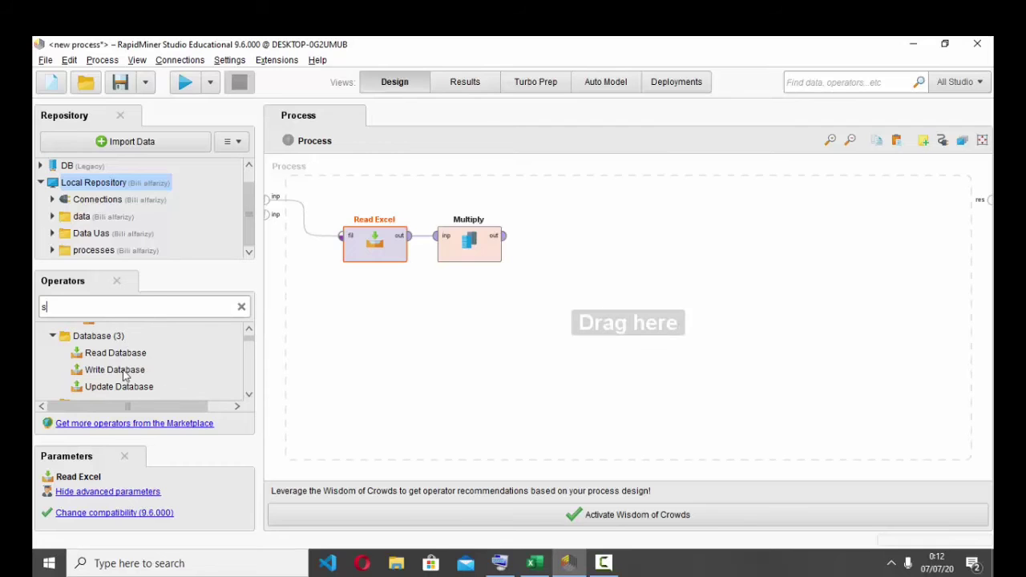
{"action": "scroll", "coordinate": [124, 375], "scroll_direction": "down", "scroll_amount": 10}
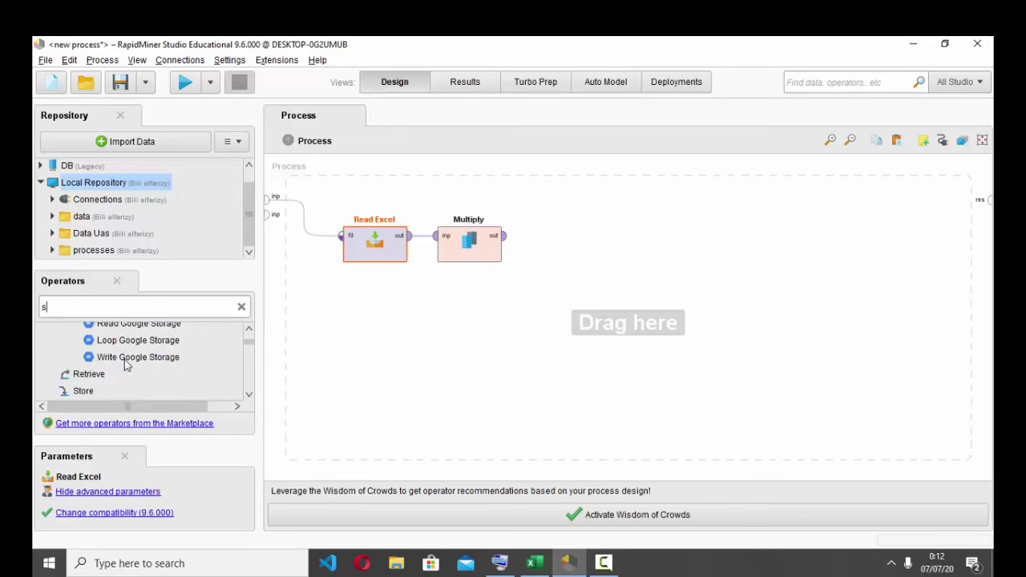
{"action": "scroll", "coordinate": [124, 364], "scroll_direction": "down", "scroll_amount": 15}
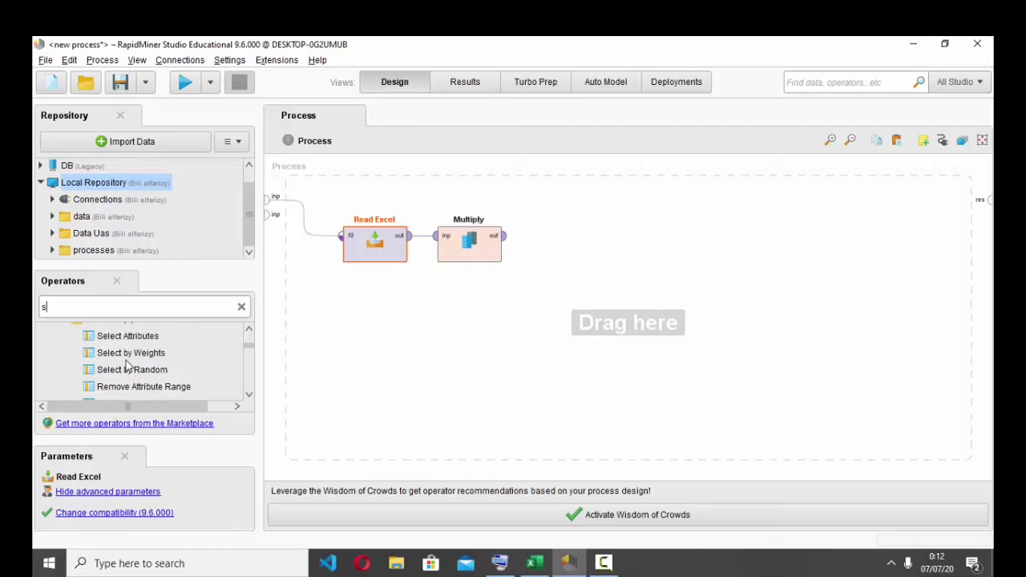
{"action": "scroll", "coordinate": [126, 364], "scroll_direction": "down", "scroll_amount": 2}
{"action": "scroll", "coordinate": [126, 364], "scroll_direction": "up", "scroll_amount": 4}
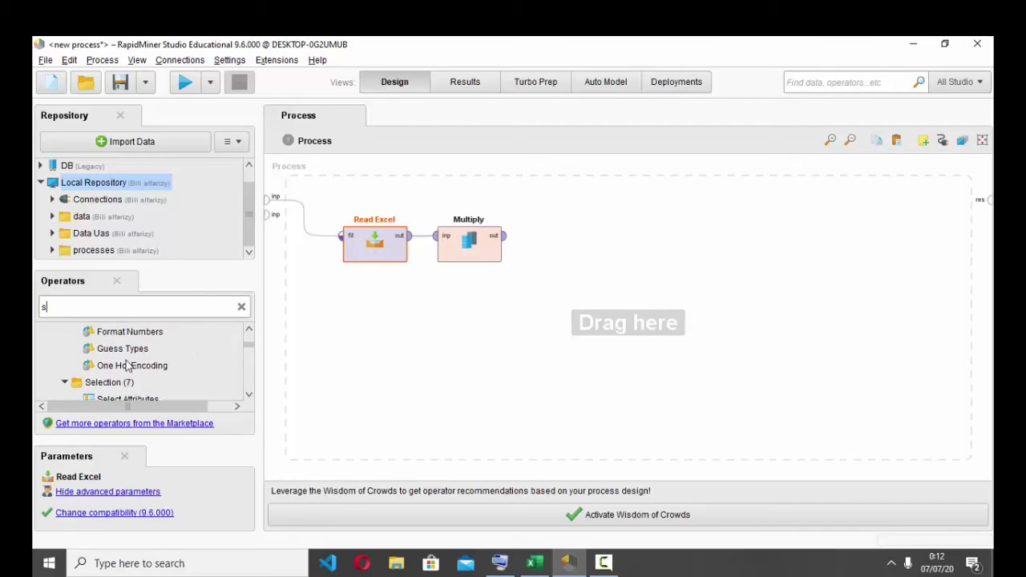
{"action": "scroll", "coordinate": [126, 365], "scroll_direction": "down", "scroll_amount": 12}
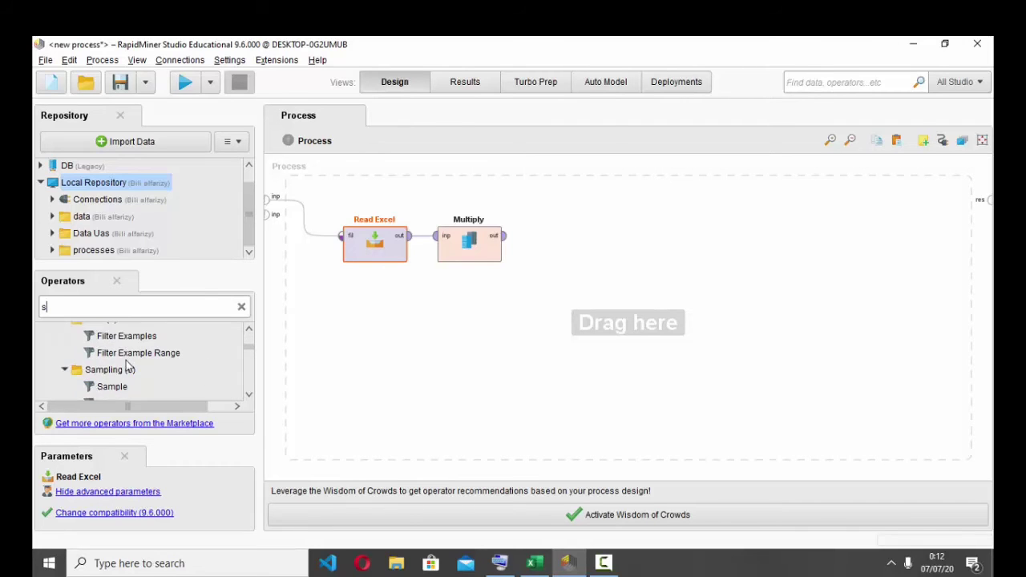
{"action": "scroll", "coordinate": [126, 367], "scroll_direction": "down", "scroll_amount": 5}
{"action": "left_click_drag", "start_coordinate": [126, 365], "coordinate": [595, 246]}
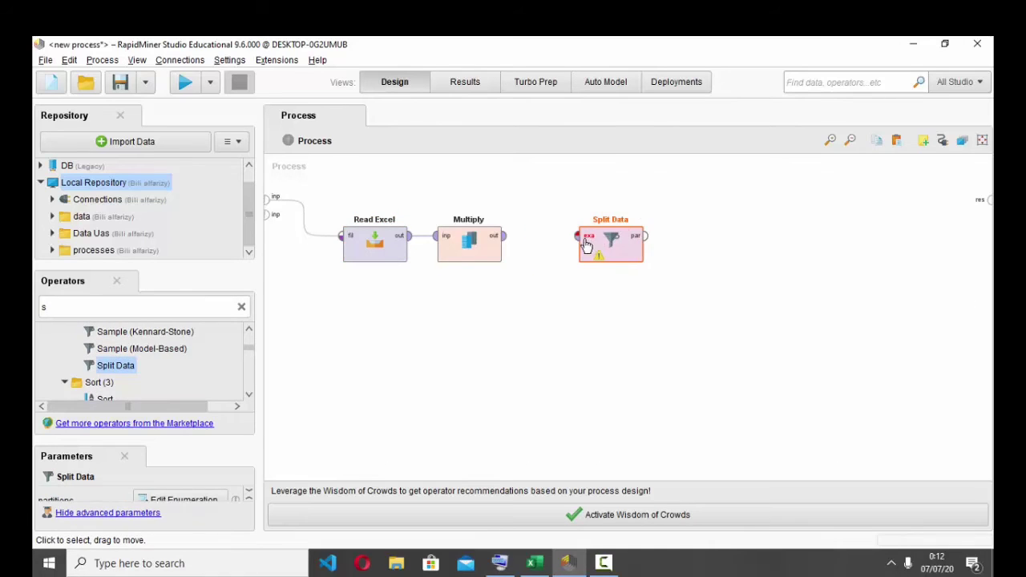
Step: Connect Multiply's first output to Split Data's example set input
{"action": "left_click", "coordinate": [504, 236]}
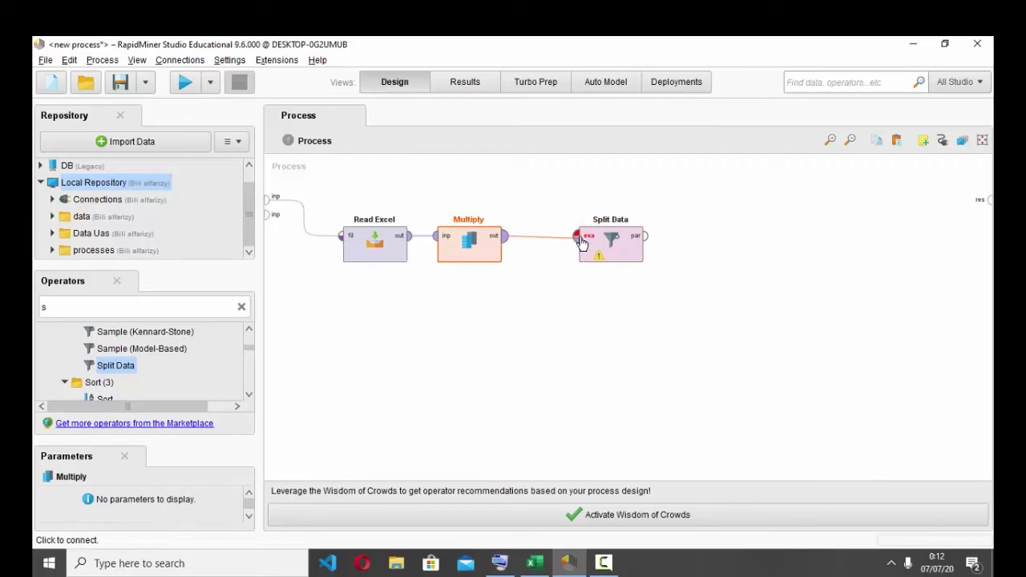
{"action": "left_click", "coordinate": [581, 243]}
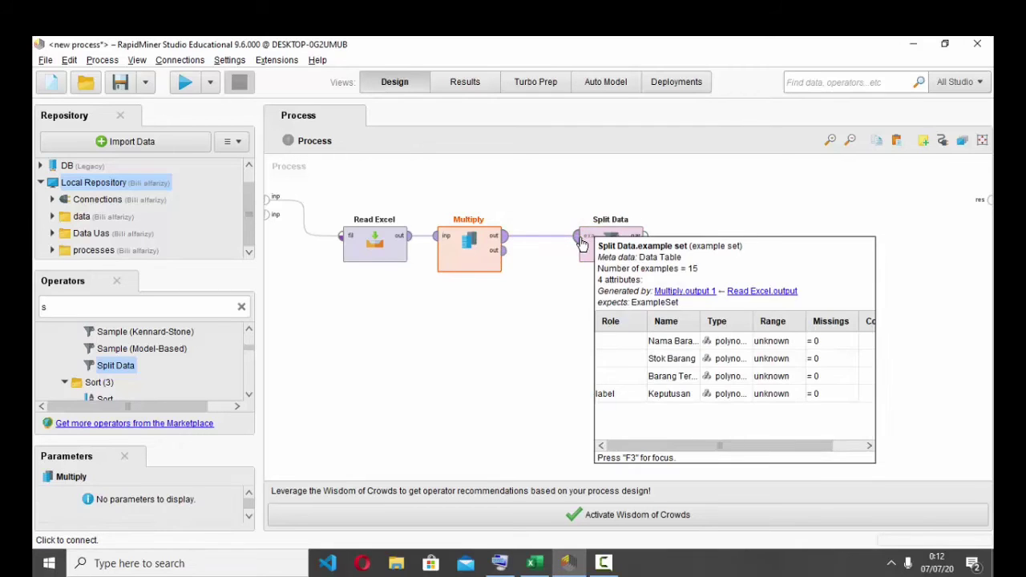
{"action": "left_click", "coordinate": [580, 194]}
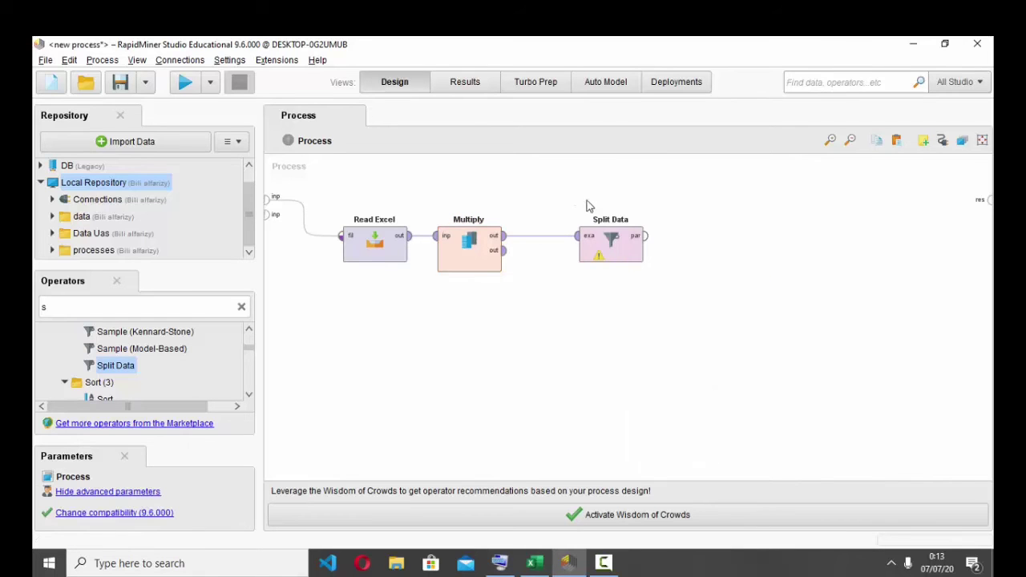
Step: Review the full and the shortened building-material tables on Sheet1 in Excel, and return to the RapidMiner process
{"action": "left_click", "coordinate": [534, 563]}
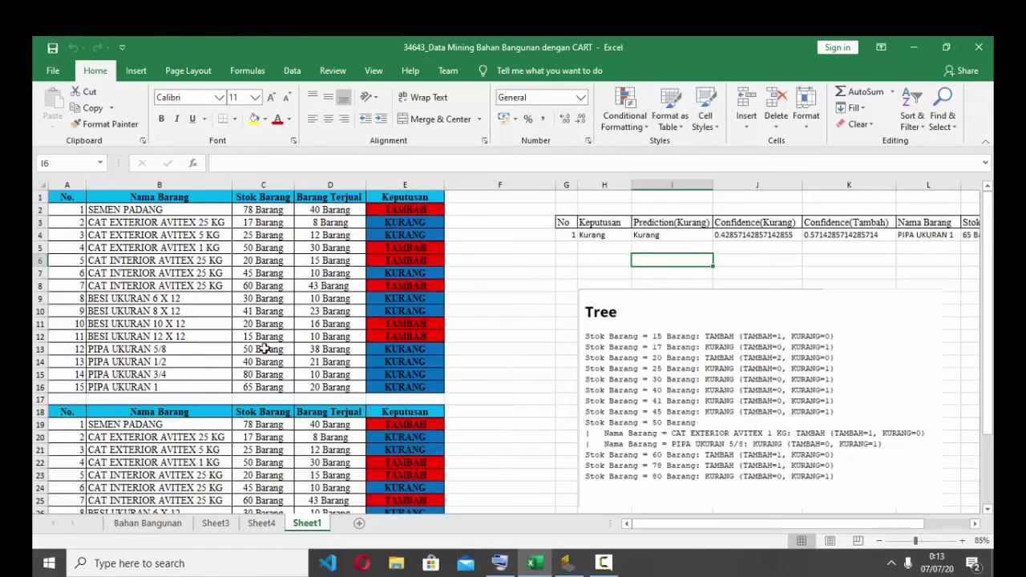
{"action": "scroll", "coordinate": [200, 368], "scroll_direction": "down", "scroll_amount": 1}
{"action": "scroll", "coordinate": [200, 368], "scroll_direction": "up", "scroll_amount": 1}
{"action": "scroll", "coordinate": [200, 368], "scroll_direction": "down", "scroll_amount": 4}
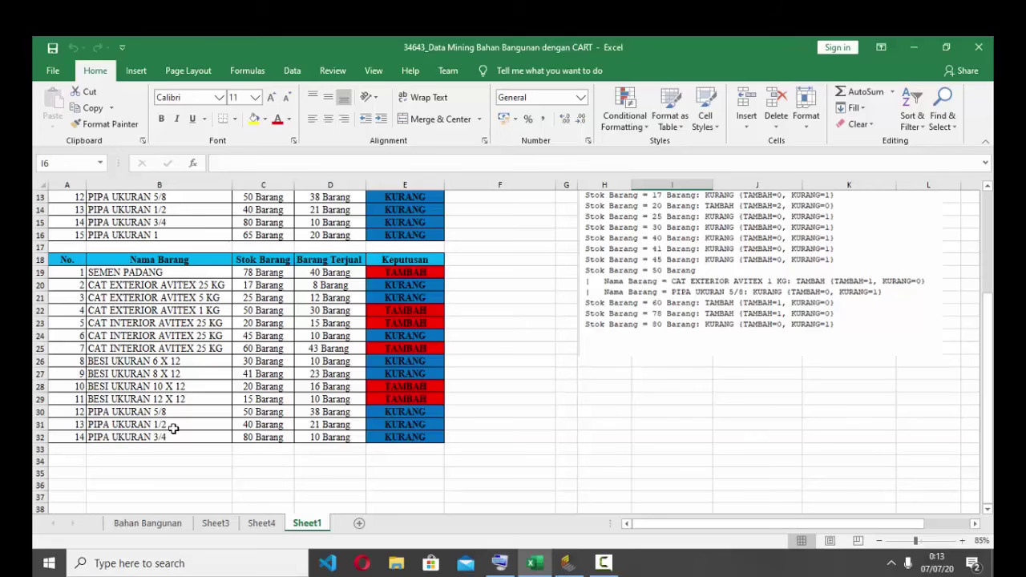
{"action": "scroll", "coordinate": [112, 274], "scroll_direction": "up", "scroll_amount": 3}
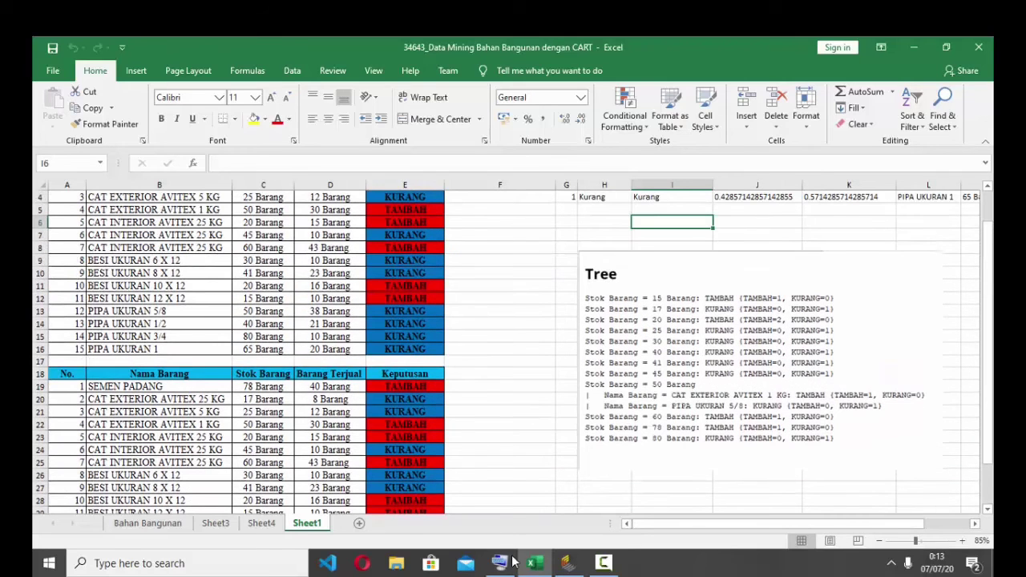
{"action": "left_click", "coordinate": [567, 565]}
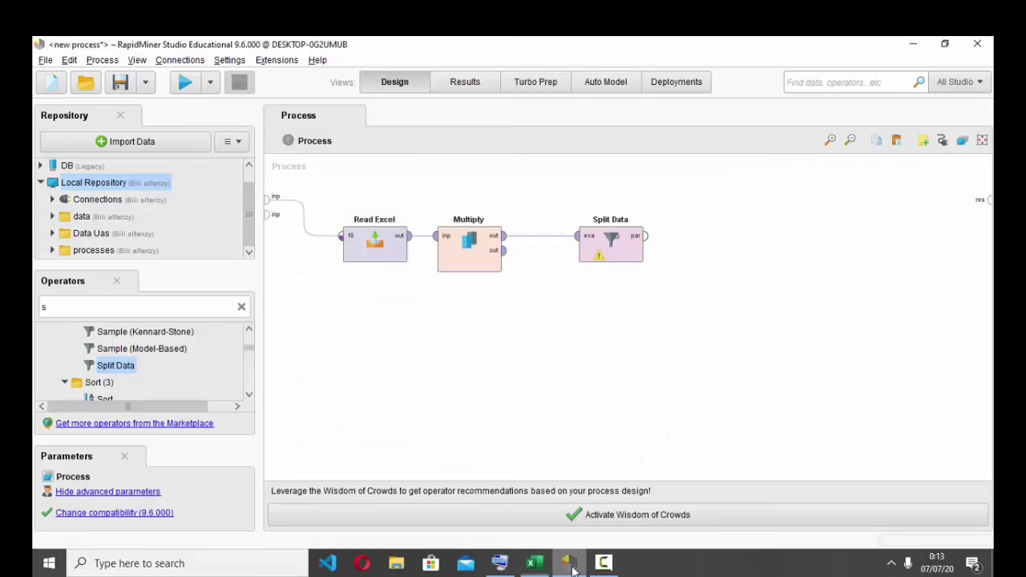
Step: Open the partitions list of the Split Data operator and launch Calculator for working out the ratios
{"action": "left_click", "coordinate": [608, 251]}
{"action": "double_click", "coordinate": [608, 251]}
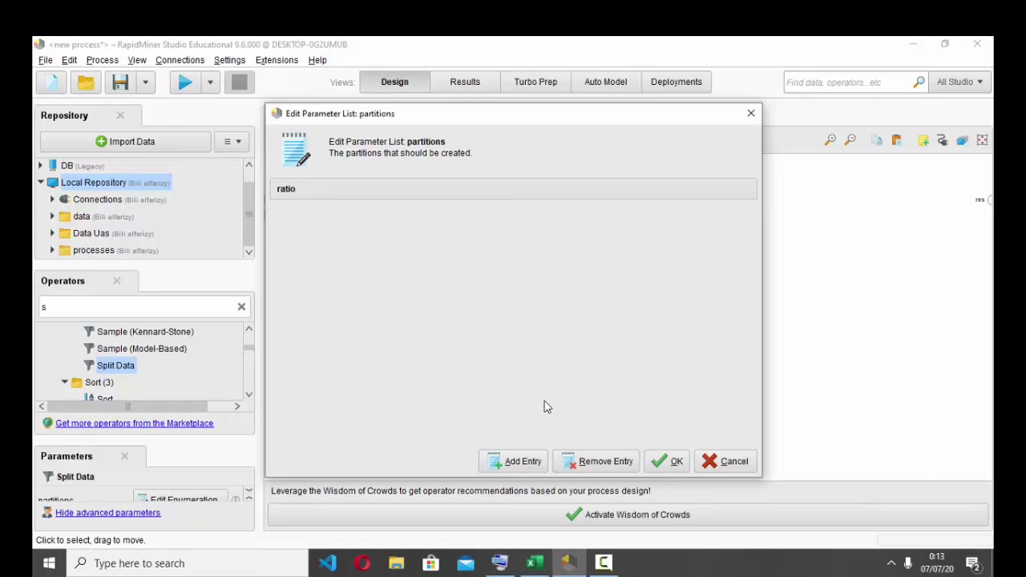
{"action": "key", "text": "super"}
{"action": "type", "text": "ca"}
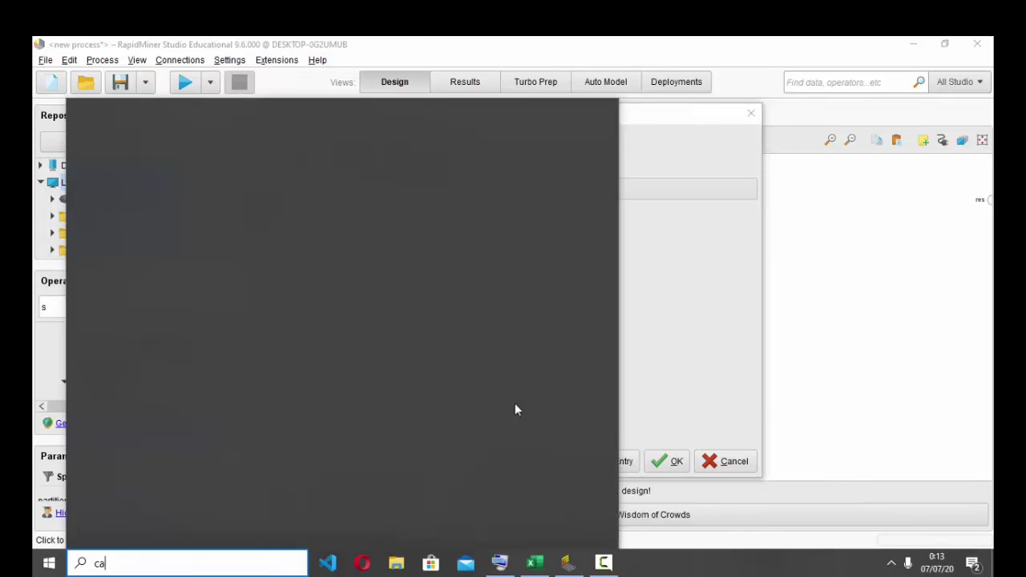
{"action": "left_click", "coordinate": [160, 174]}
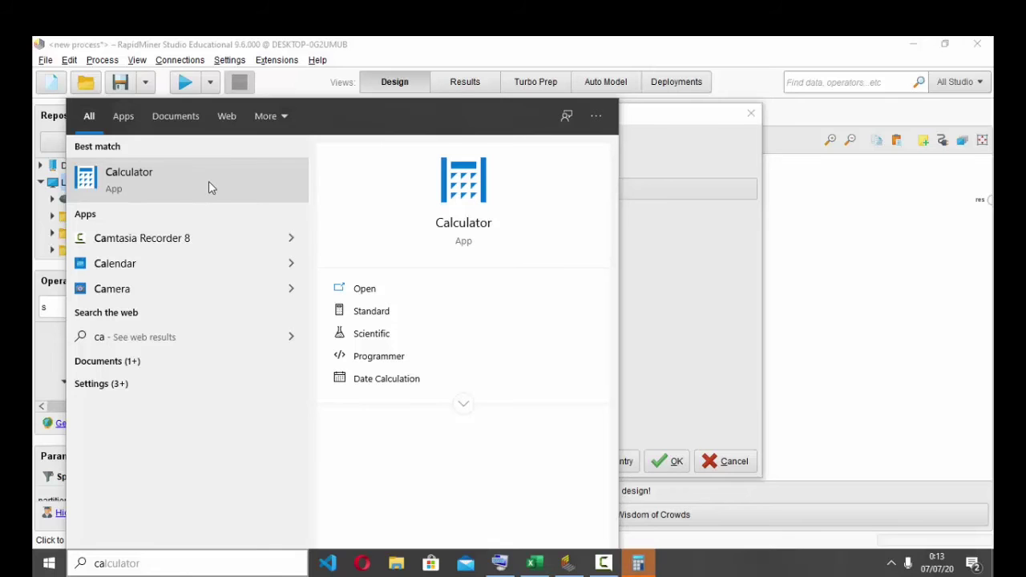
{"action": "left_click", "coordinate": [709, 563]}
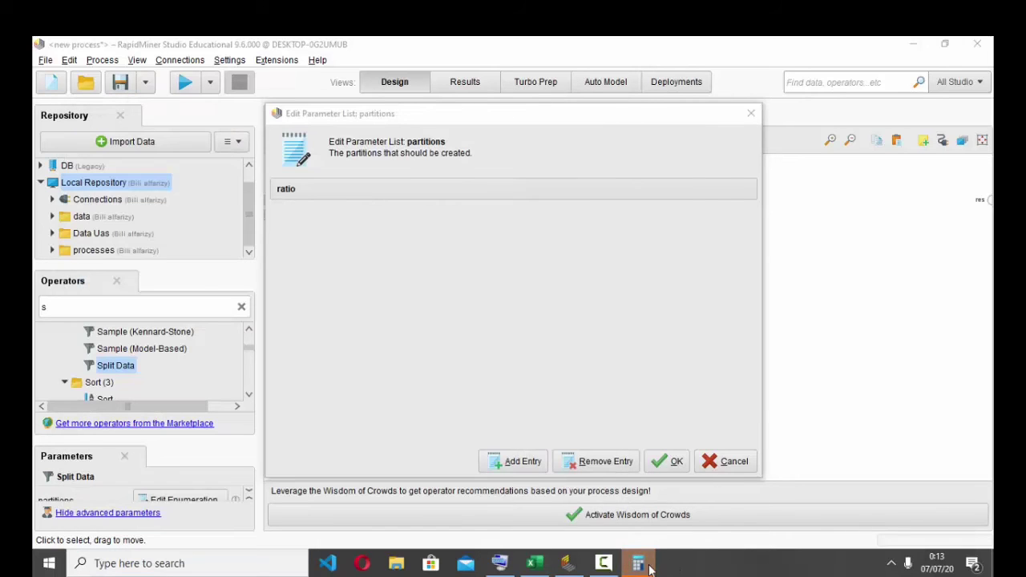
{"action": "left_click", "coordinate": [650, 568]}
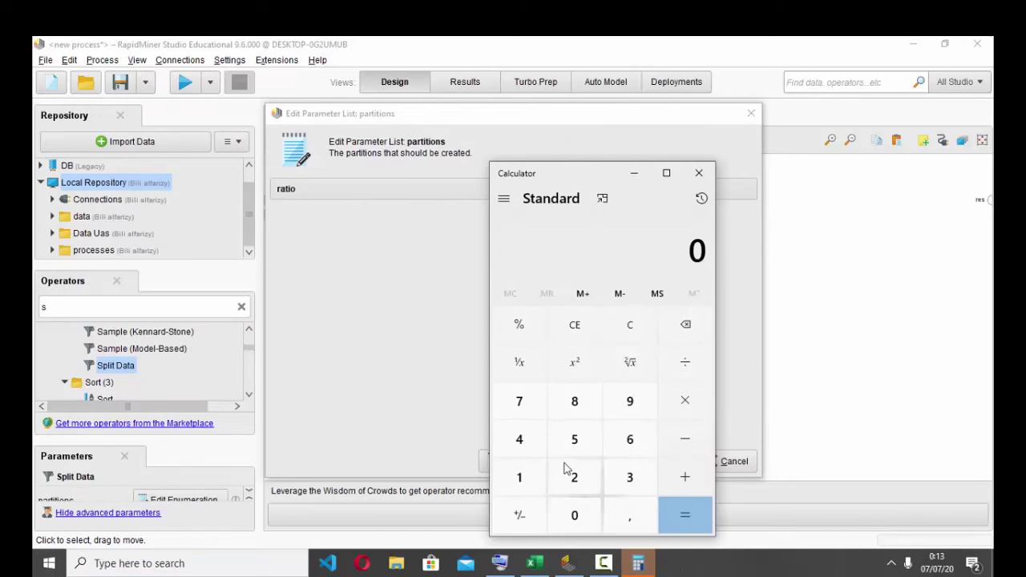
Step: Calculate 14 ÷ 15 in Calculator as the share of the first partition
{"action": "left_click", "coordinate": [521, 480]}
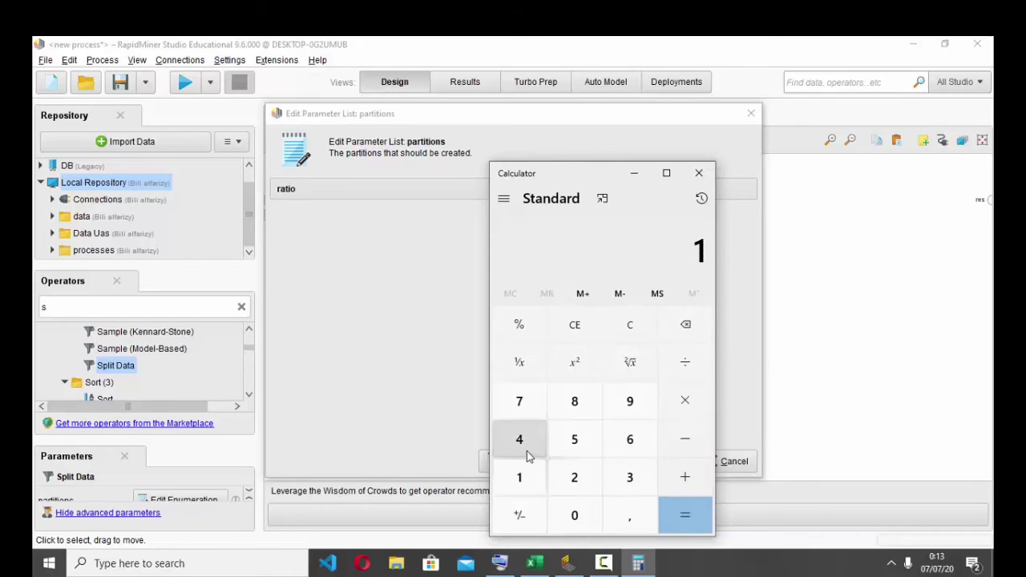
{"action": "left_click", "coordinate": [527, 448]}
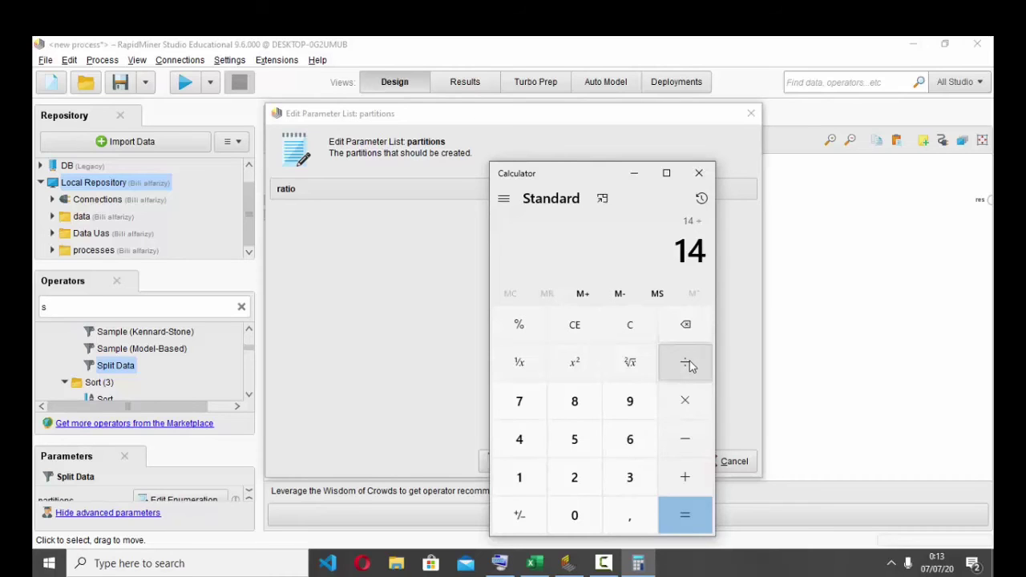
{"action": "left_click", "coordinate": [534, 481]}
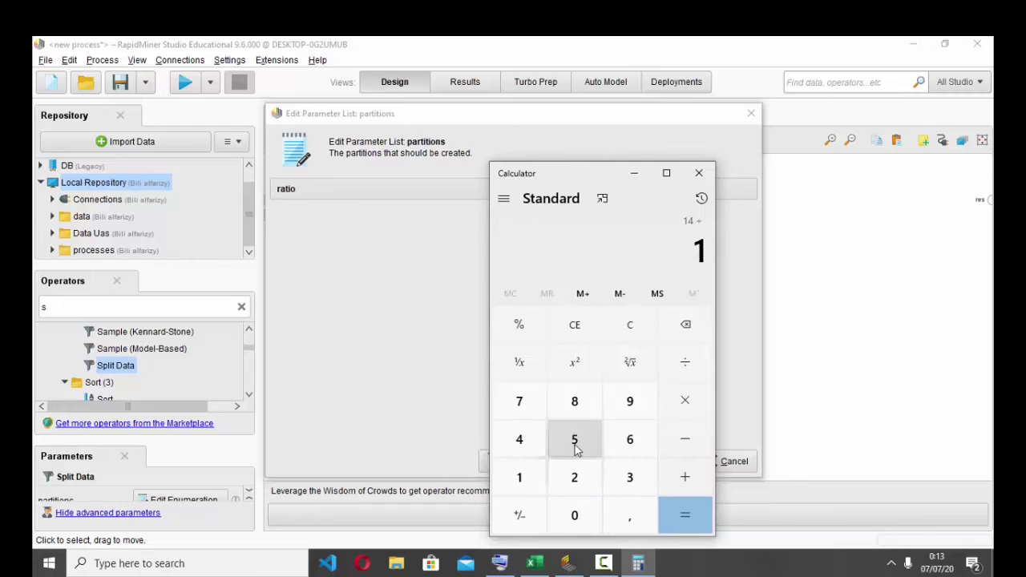
{"action": "left_click", "coordinate": [575, 449]}
{"action": "left_click", "coordinate": [687, 506]}
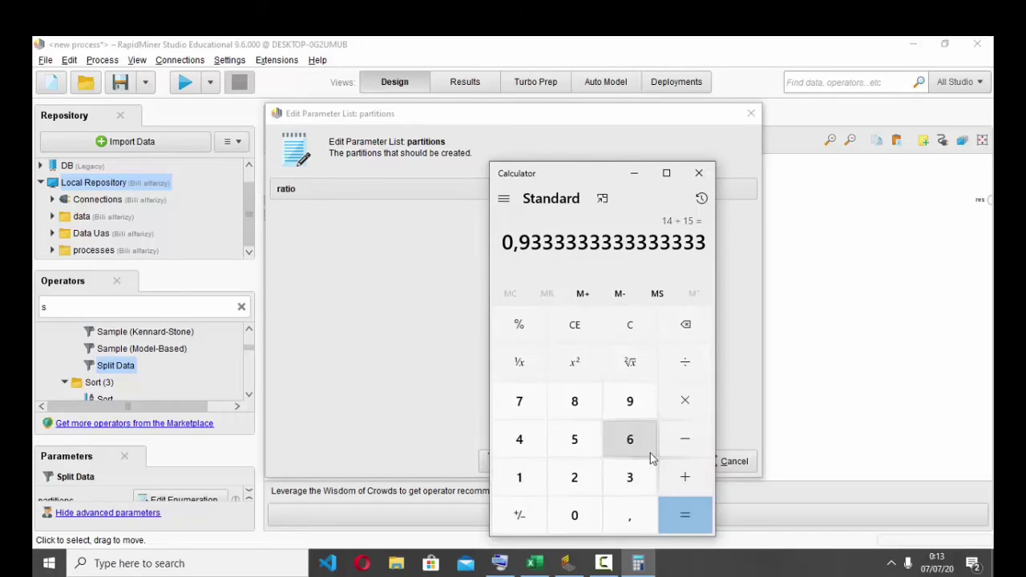
Step: Calculate 13 ÷ 15 in Calculator as an alternative share
{"action": "left_click", "coordinate": [522, 477]}
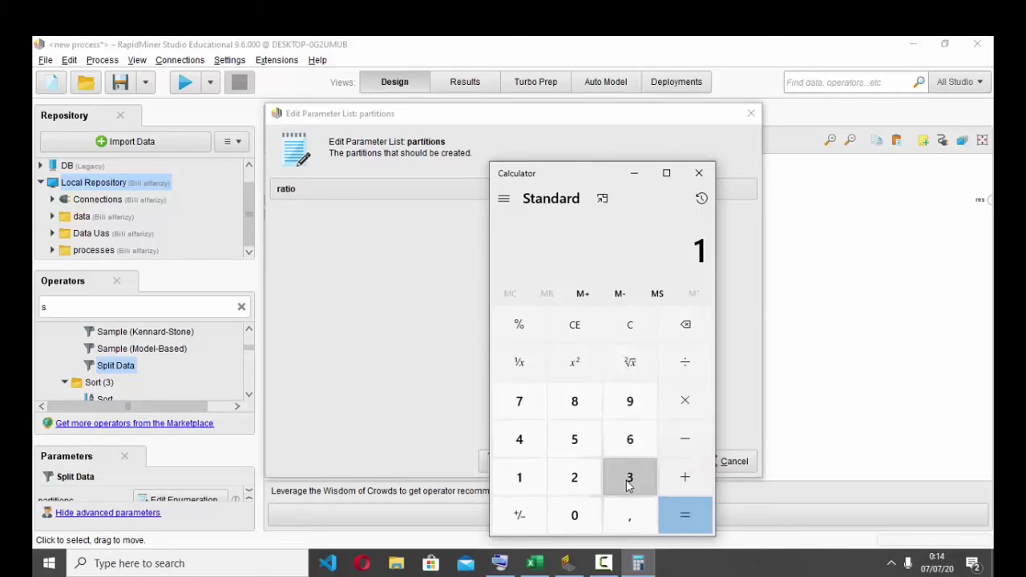
{"action": "left_click", "coordinate": [630, 477]}
{"action": "left_click", "coordinate": [684, 364]}
{"action": "left_click", "coordinate": [545, 471]}
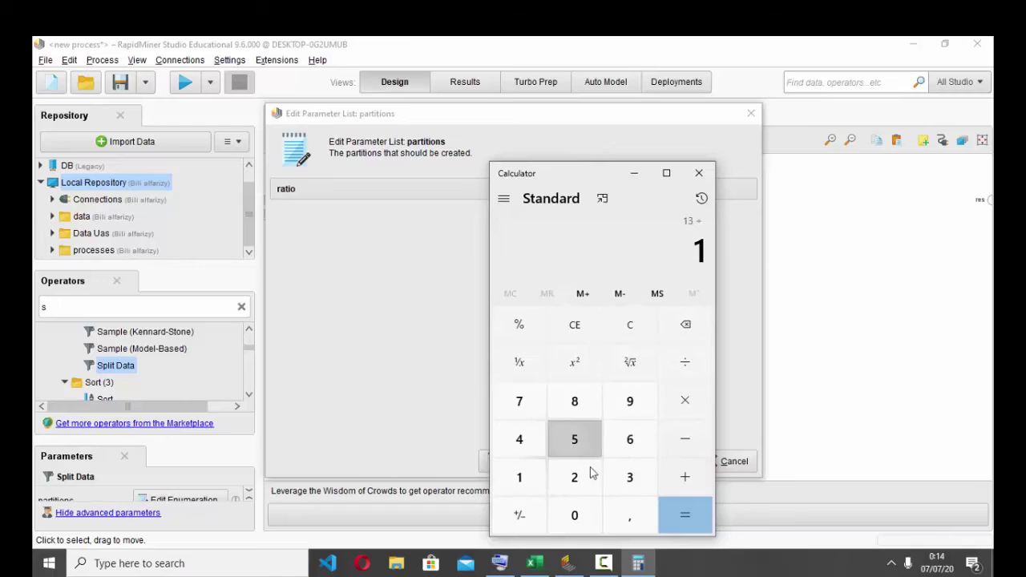
{"action": "left_click", "coordinate": [579, 449]}
{"action": "left_click", "coordinate": [675, 504]}
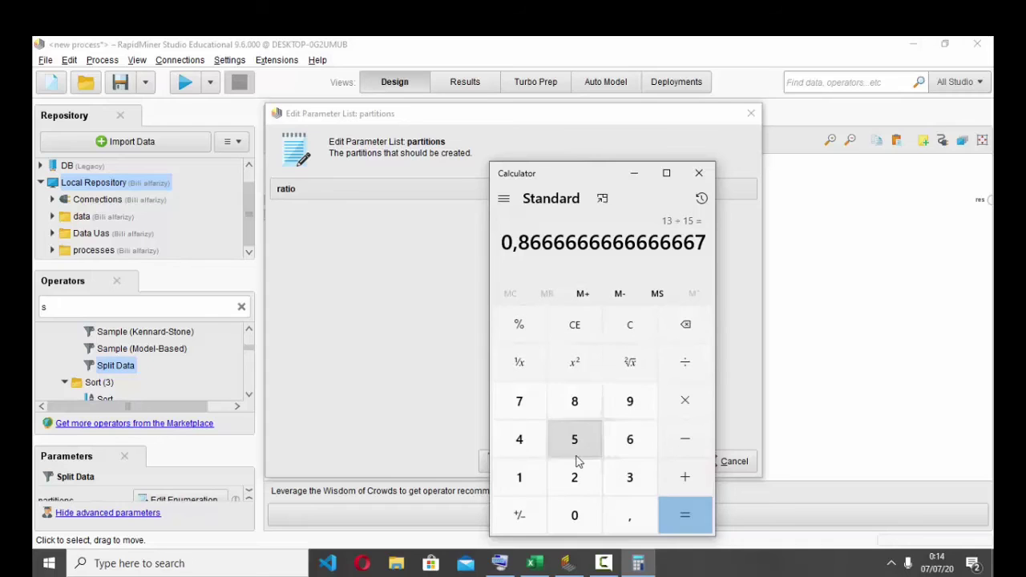
Step: Recalculate 14 ÷ 15 in Calculator and copy the leading 0,93 of the result
{"action": "left_click", "coordinate": [536, 478]}
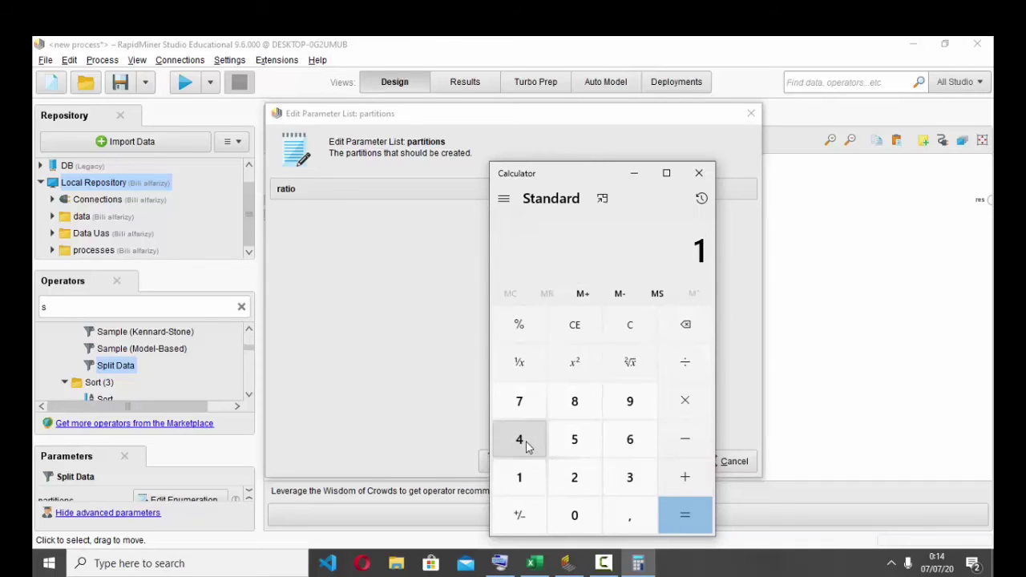
{"action": "left_click", "coordinate": [521, 441]}
{"action": "left_click", "coordinate": [685, 363]}
{"action": "left_click", "coordinate": [531, 476]}
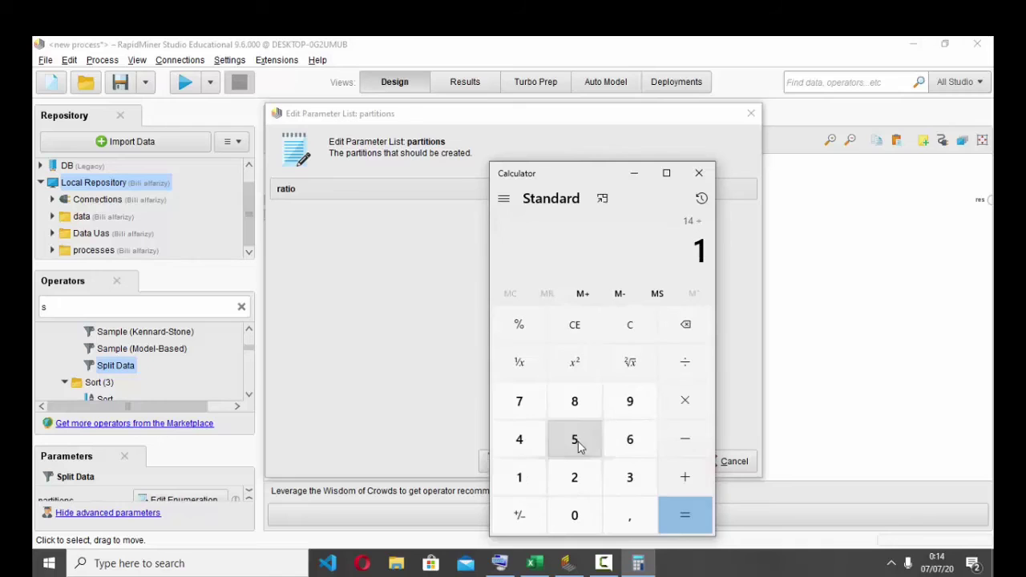
{"action": "left_click", "coordinate": [575, 447]}
{"action": "left_click", "coordinate": [666, 515]}
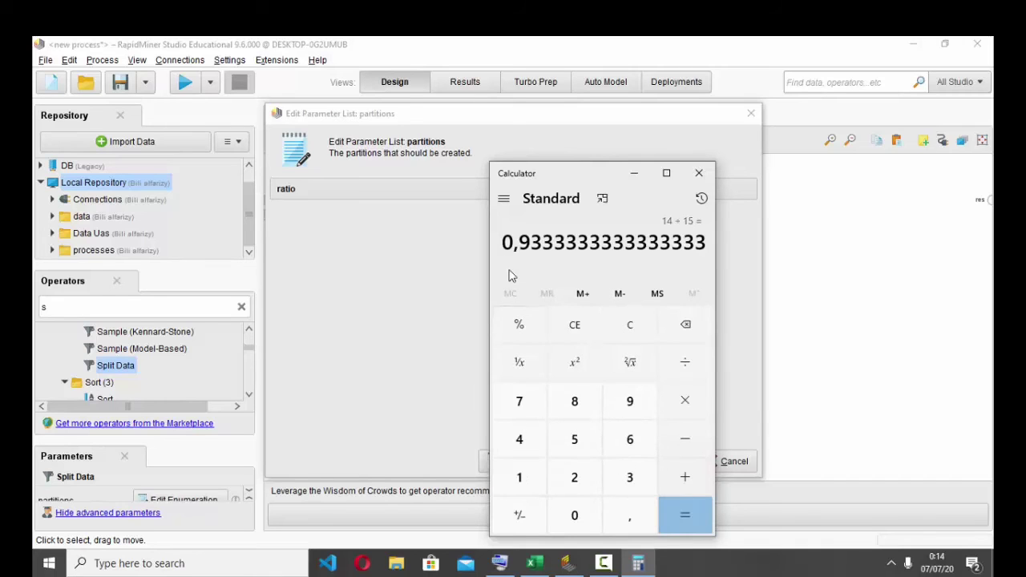
{"action": "left_click_drag", "start_coordinate": [504, 248], "coordinate": [543, 250]}
{"action": "key", "text": "ctrl+c"}
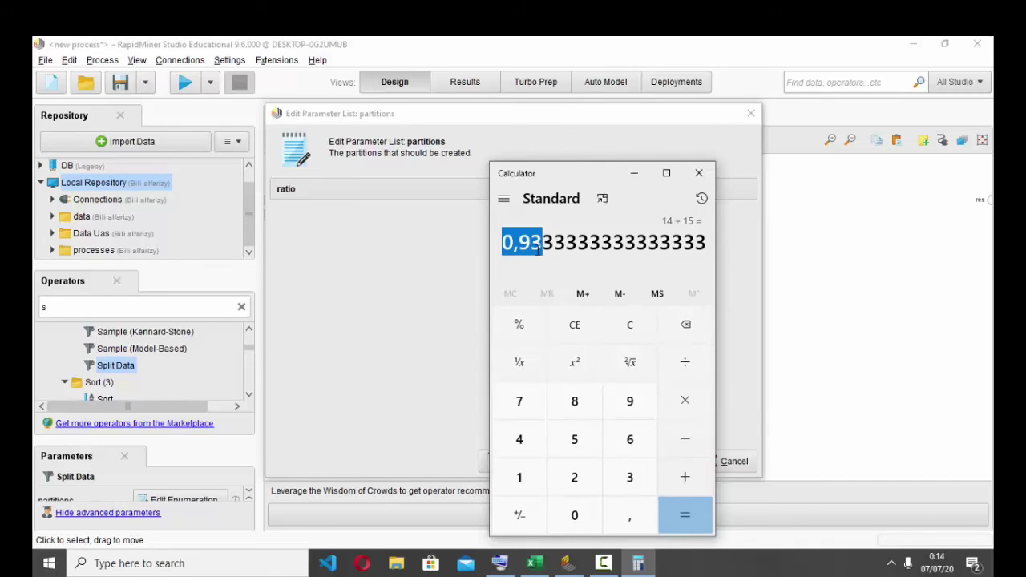
Step: Add a partition with ratio 0.93, using a decimal point, and a second empty entry to the partitions list in RapidMiner
{"action": "left_click", "coordinate": [417, 237]}
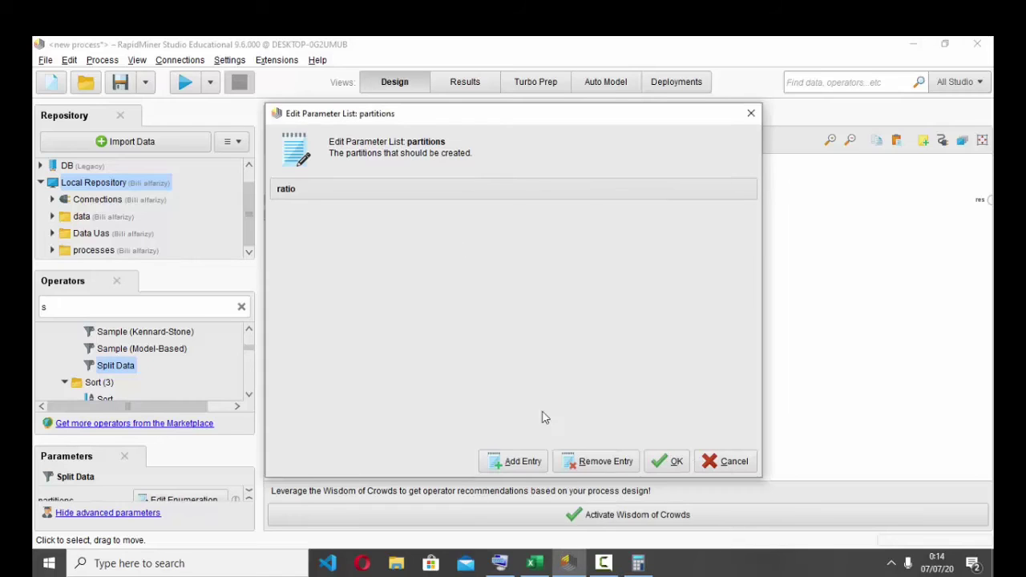
{"action": "left_click", "coordinate": [525, 462]}
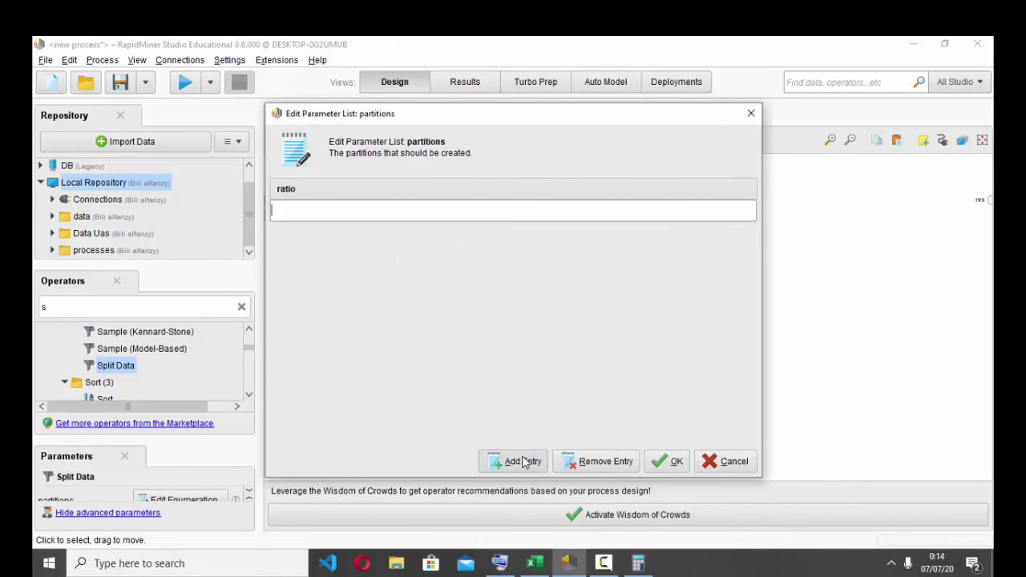
{"action": "key", "text": "ctrl+v"}
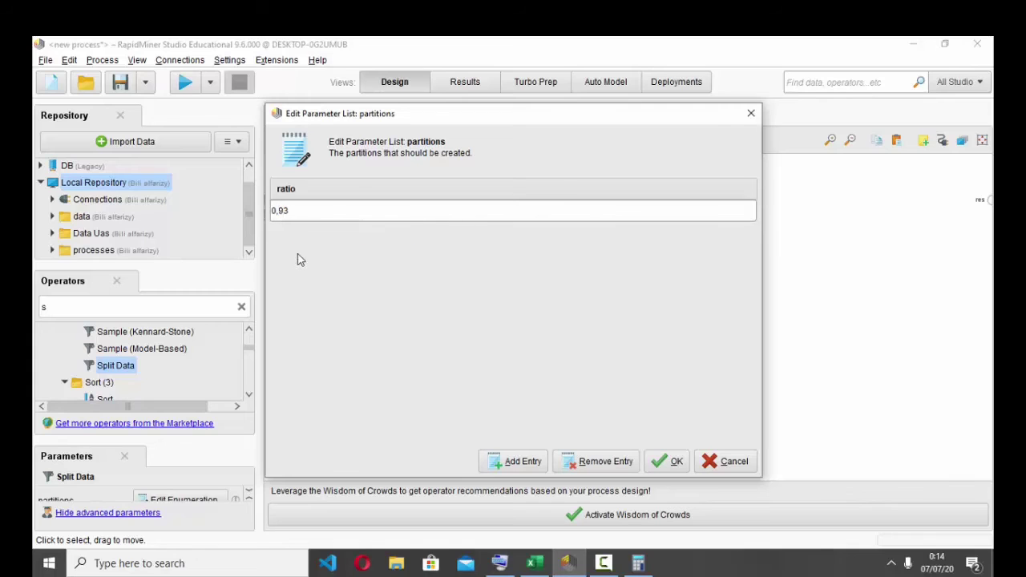
{"action": "left_click", "coordinate": [513, 462]}
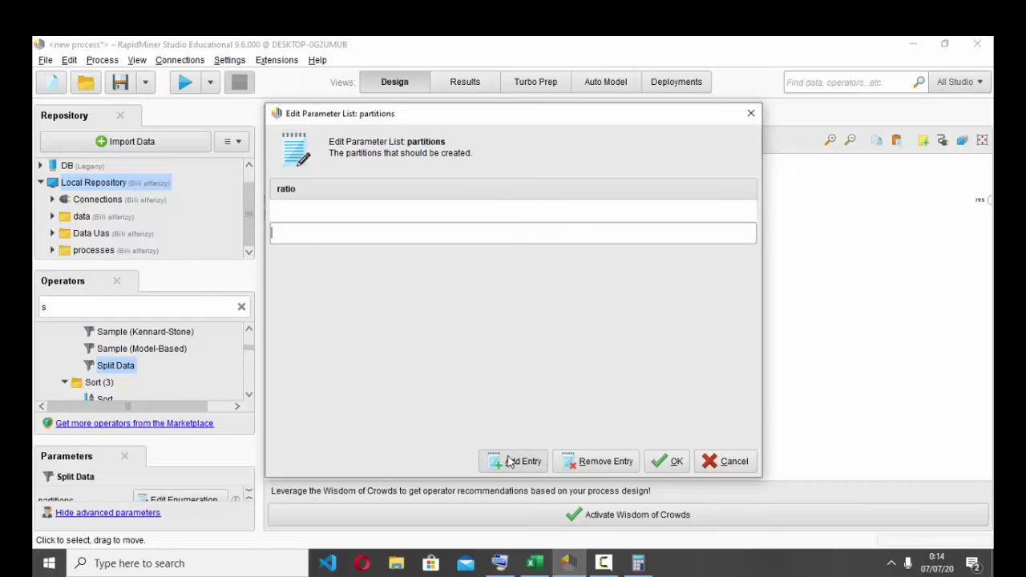
{"action": "left_click", "coordinate": [387, 215]}
{"action": "type", "text": "0.63"}
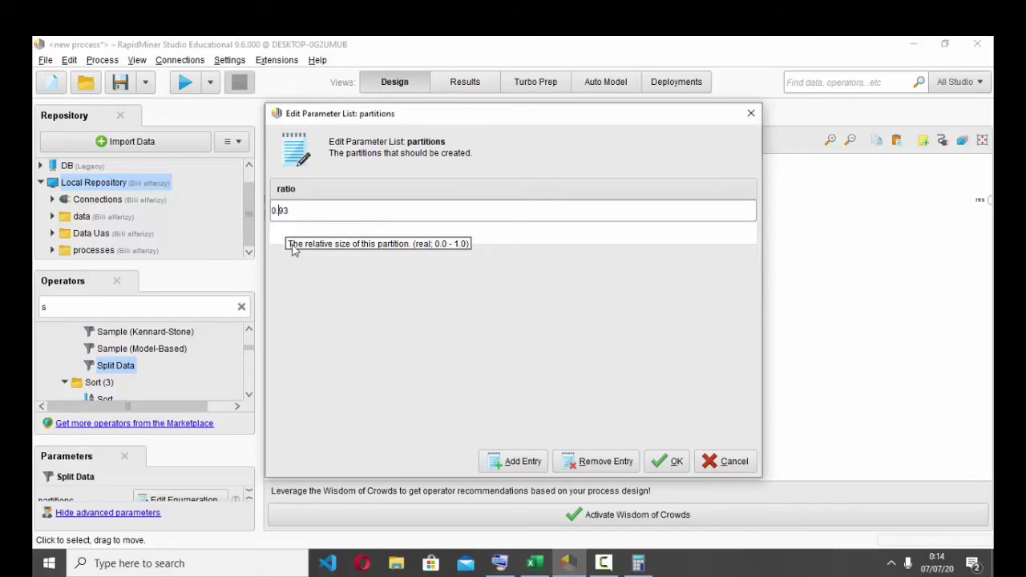
{"action": "left_click", "coordinate": [281, 228]}
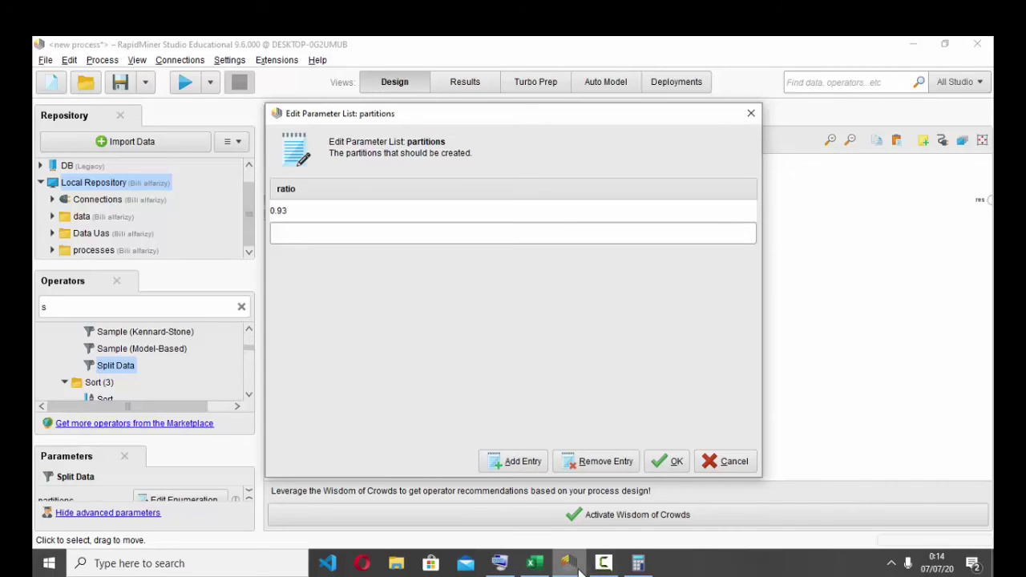
Step: Calculate 1 ÷ 15 in Calculator, set the second partition's ratio to 0.06 in RapidMiner, and accept the partitions list
{"action": "left_click", "coordinate": [639, 563]}
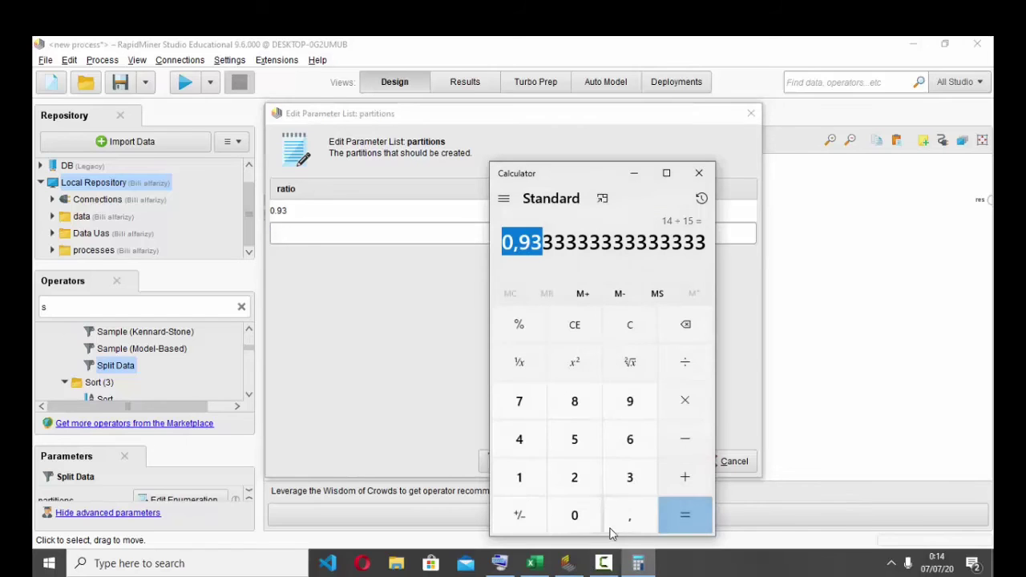
{"action": "left_click", "coordinate": [523, 478]}
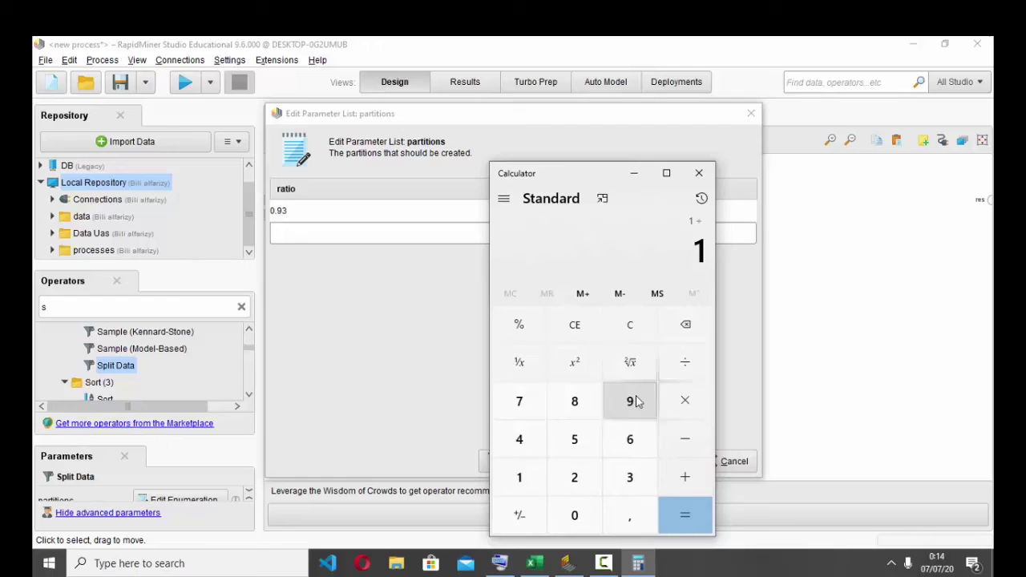
{"action": "left_click", "coordinate": [540, 476]}
{"action": "left_click", "coordinate": [593, 441]}
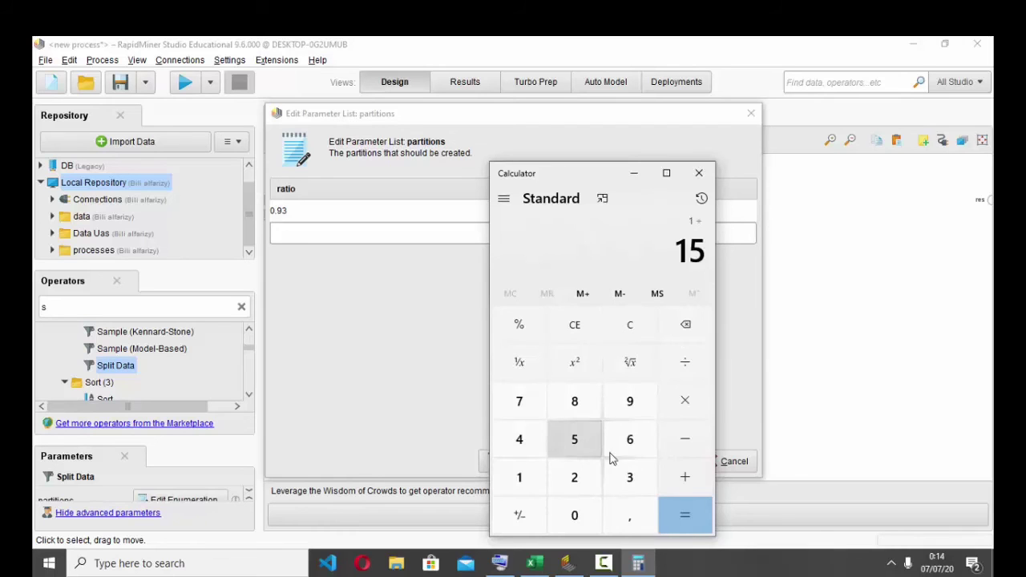
{"action": "left_click", "coordinate": [681, 513]}
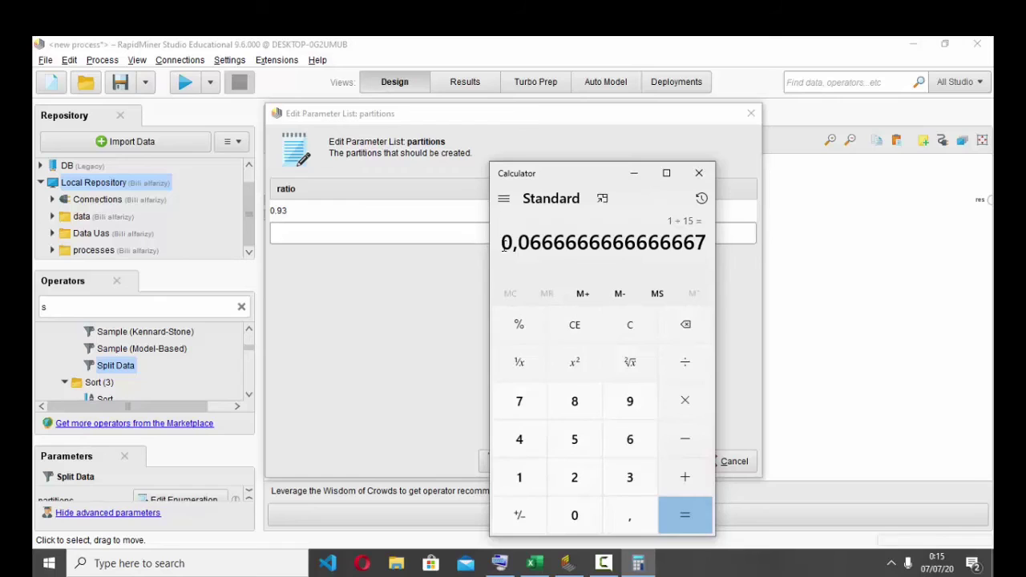
{"action": "left_click_drag", "start_coordinate": [503, 244], "coordinate": [543, 248]}
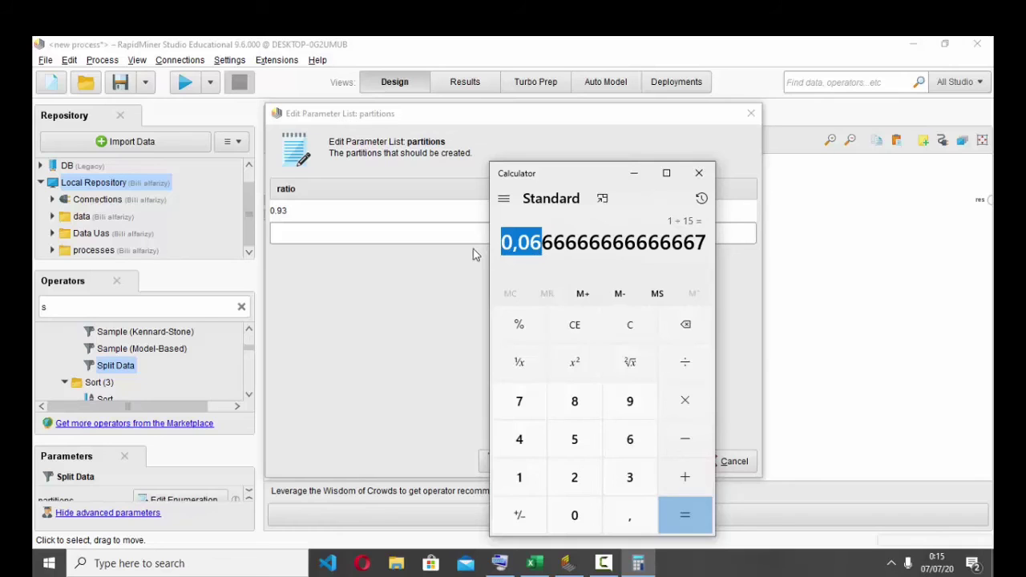
{"action": "left_click", "coordinate": [401, 236]}
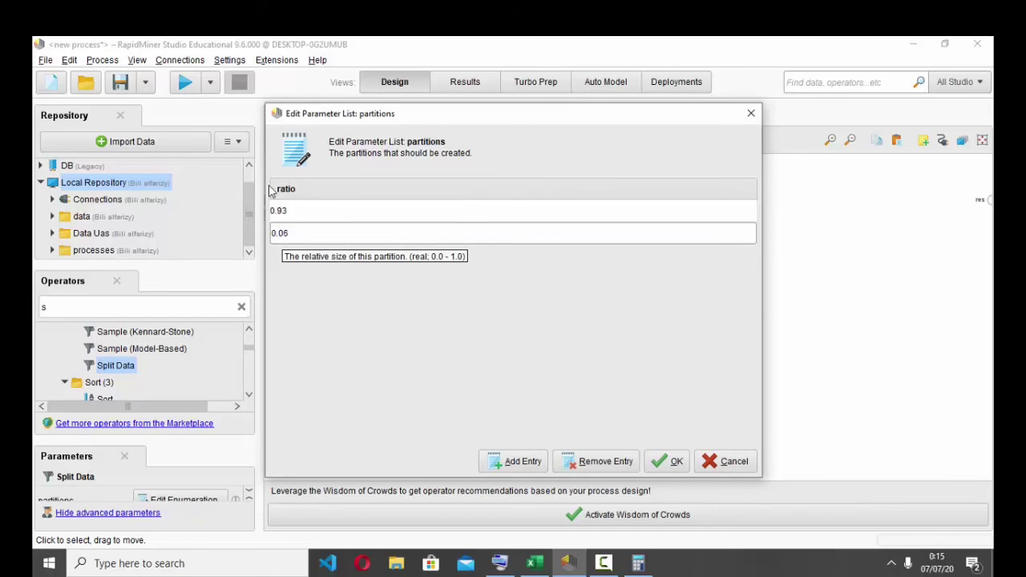
{"action": "left_click", "coordinate": [655, 464]}
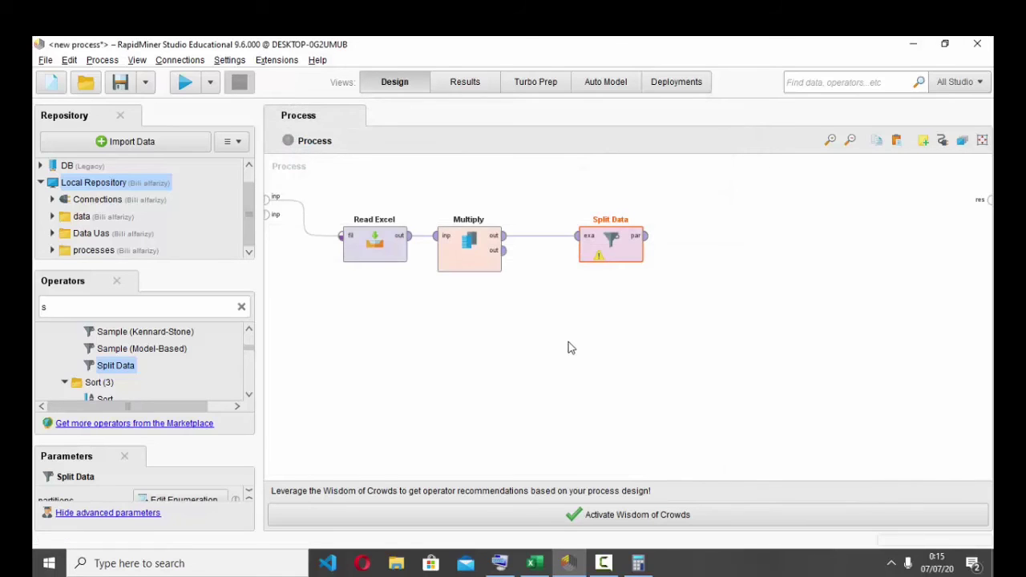
Step: Find the ID3 operator, place it after Split Data, and connect Split Data's first partition output to ID3's training input
{"action": "left_click", "coordinate": [121, 305]}
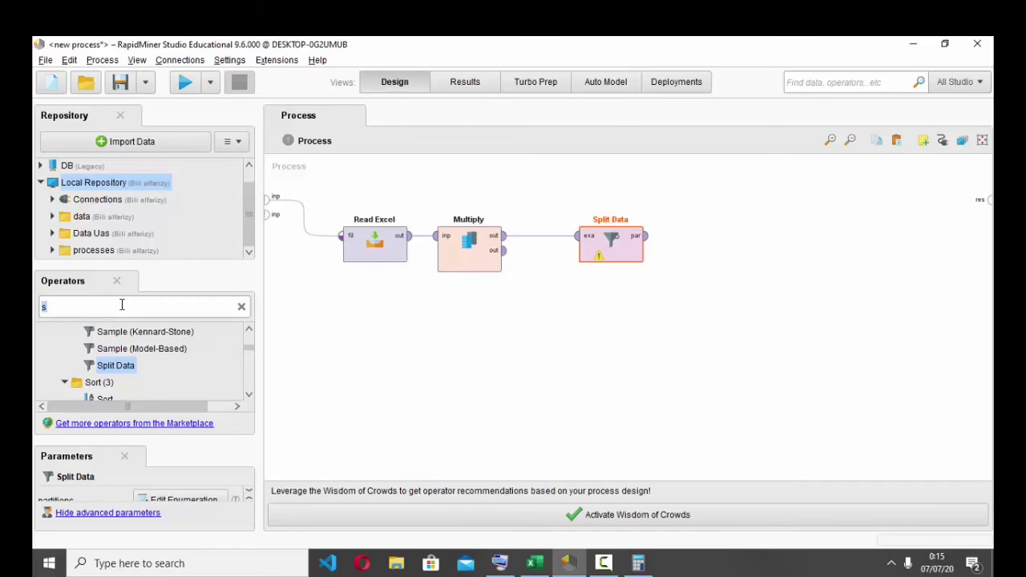
{"action": "type", "text": "ID"}
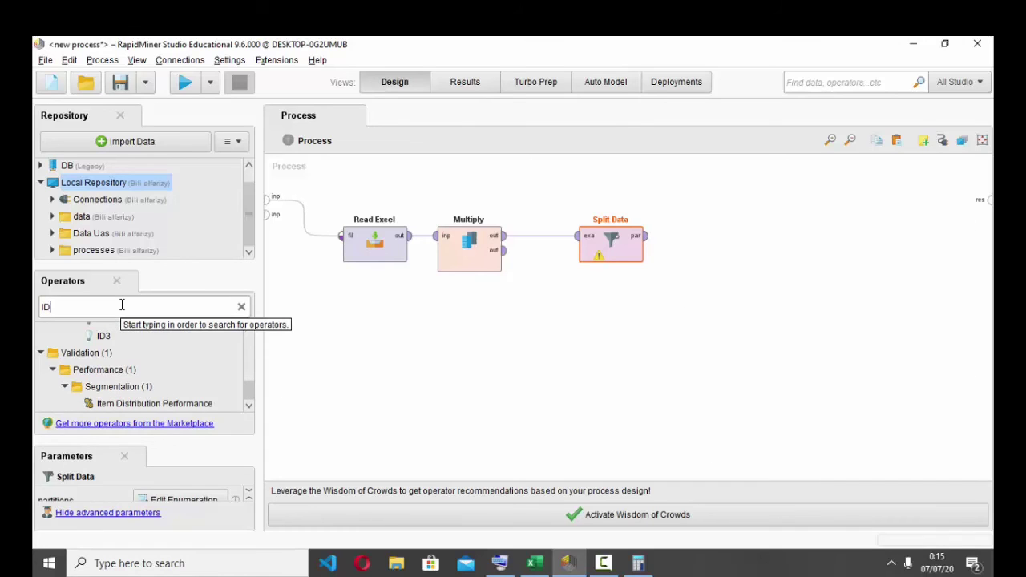
{"action": "left_click_drag", "start_coordinate": [103, 336], "coordinate": [713, 234]}
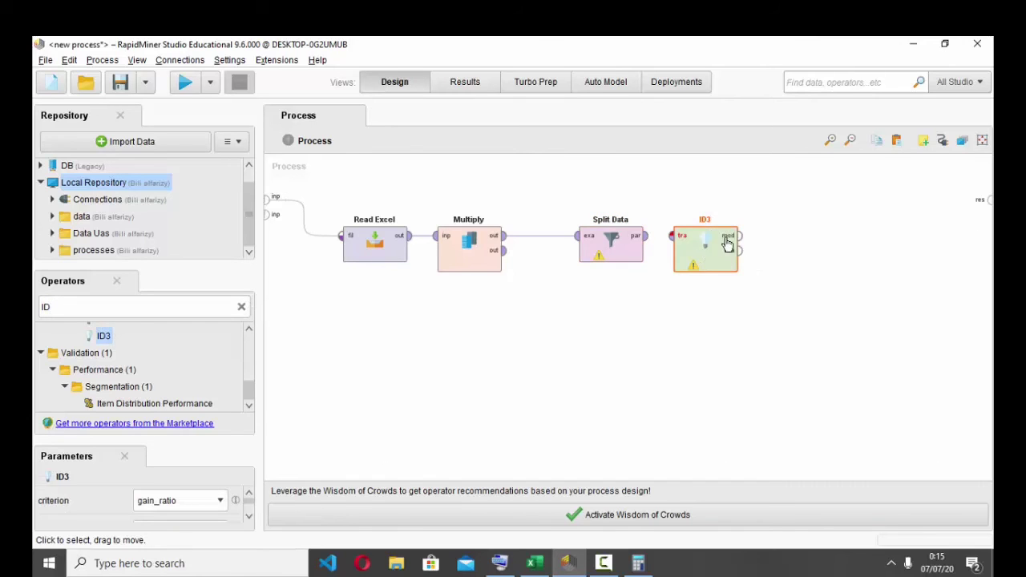
{"action": "left_click", "coordinate": [648, 235]}
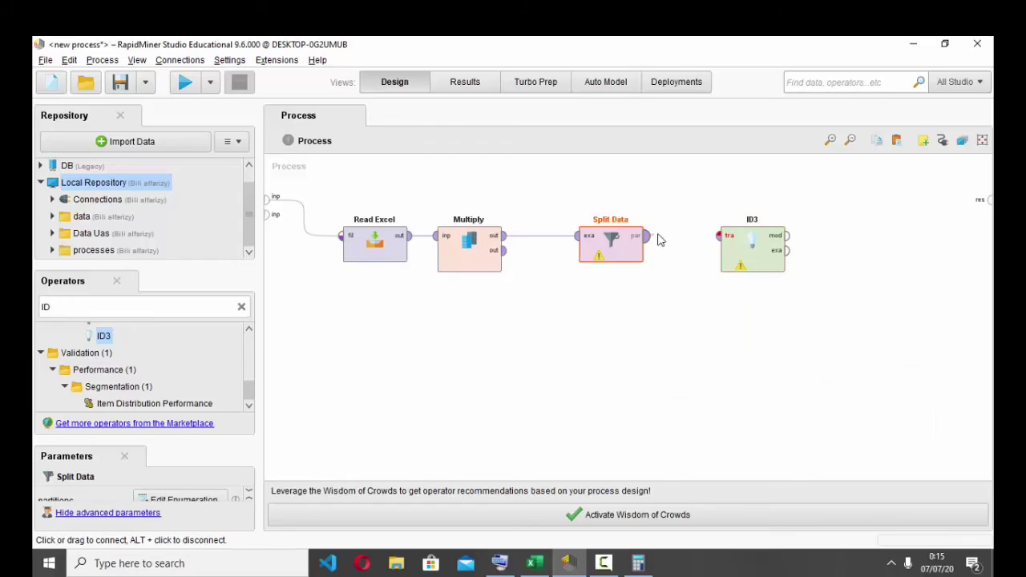
{"action": "left_click", "coordinate": [715, 240]}
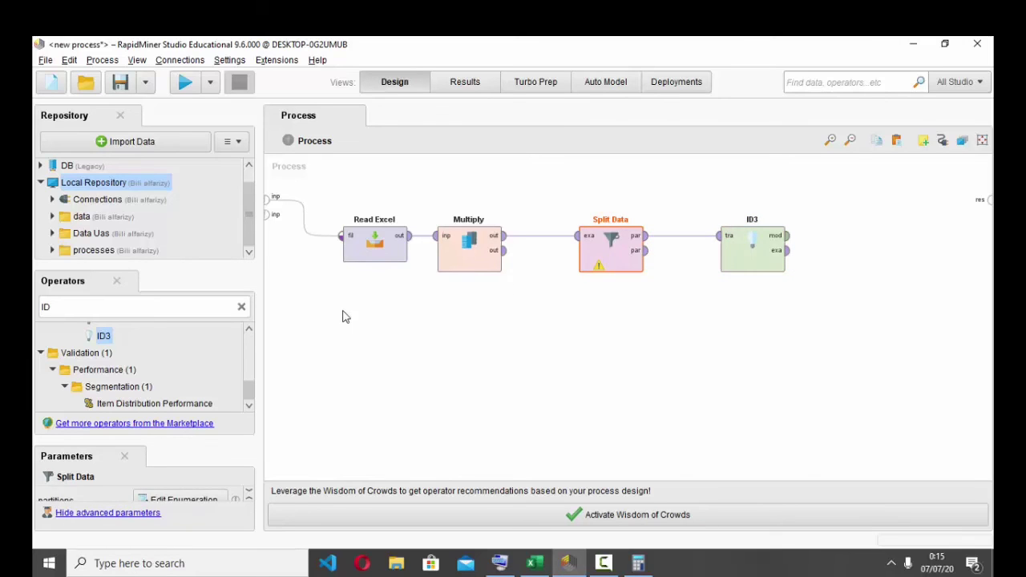
Step: Search the operators for "a" and browse the list for the Apply Model operator
{"action": "left_click", "coordinate": [158, 309]}
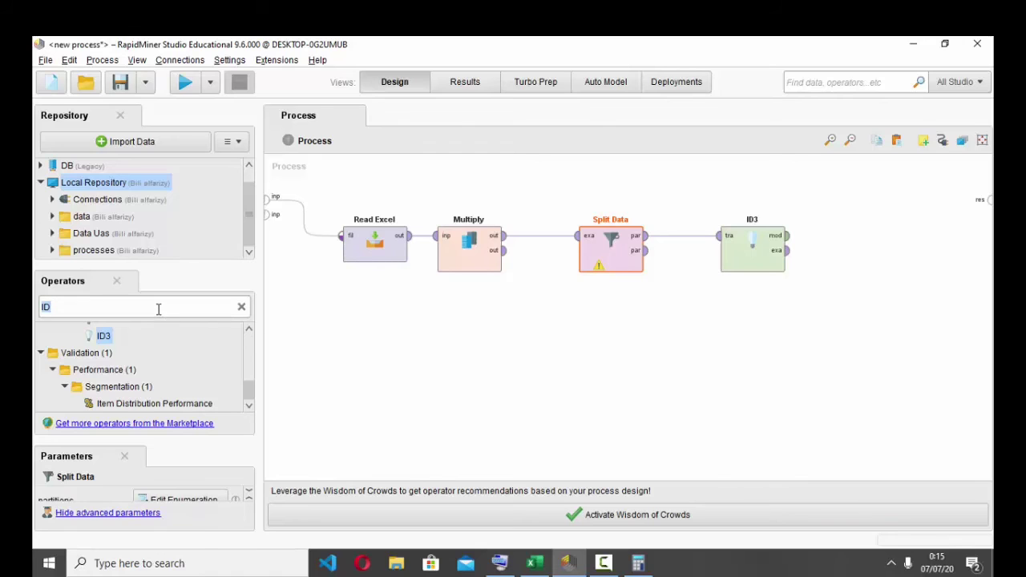
{"action": "type", "text": "a"}
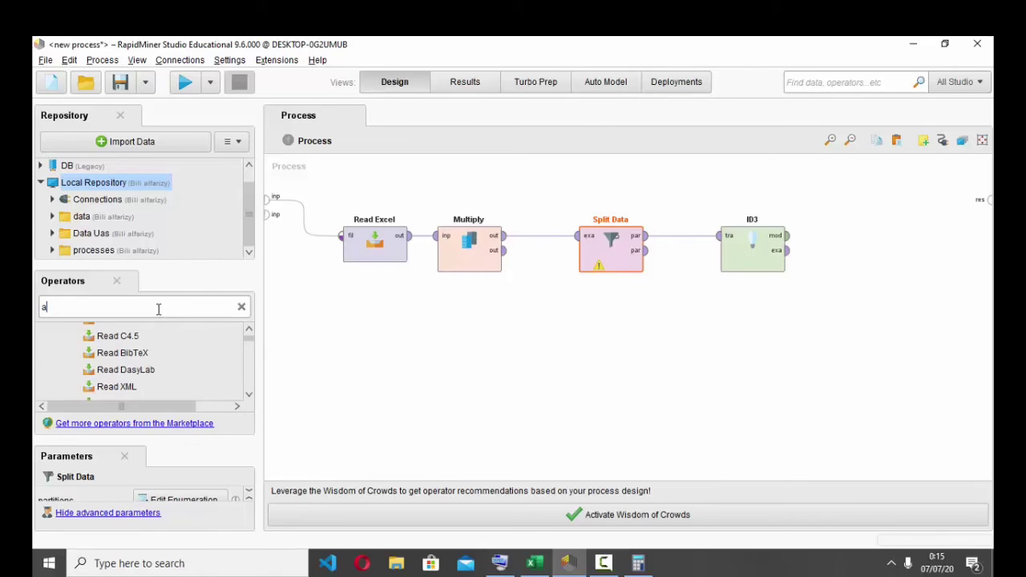
{"action": "scroll", "coordinate": [142, 351], "scroll_direction": "down", "scroll_amount": 2}
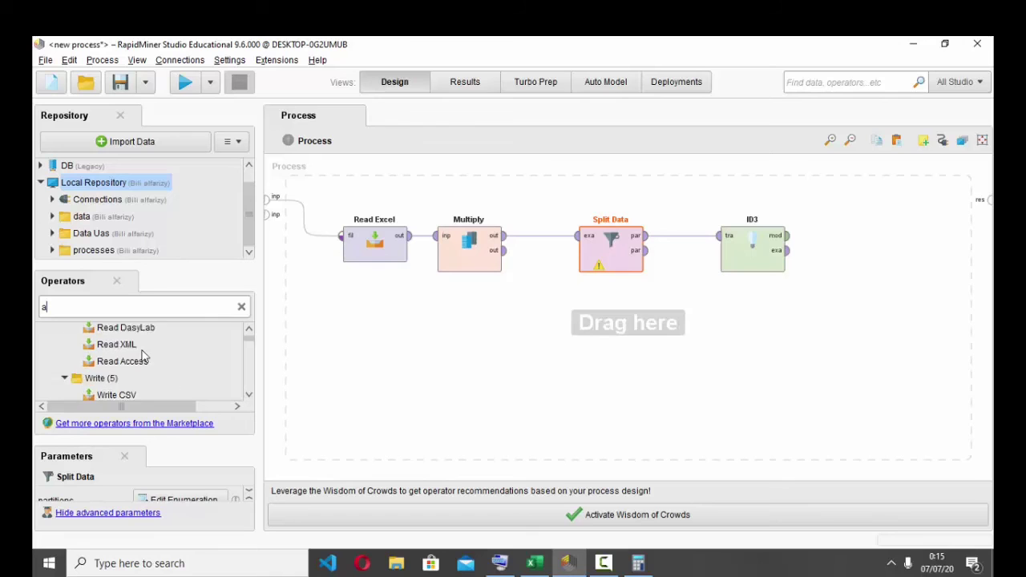
{"action": "scroll", "coordinate": [143, 352], "scroll_direction": "up", "scroll_amount": 8}
{"action": "scroll", "coordinate": [142, 352], "scroll_direction": "up", "scroll_amount": 2}
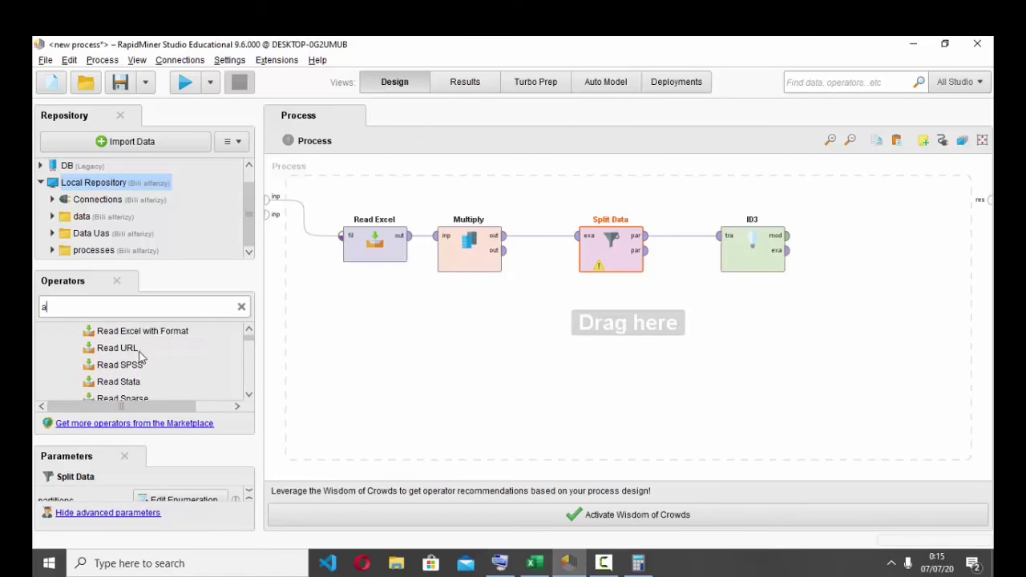
{"action": "scroll", "coordinate": [140, 356], "scroll_direction": "down", "scroll_amount": 10}
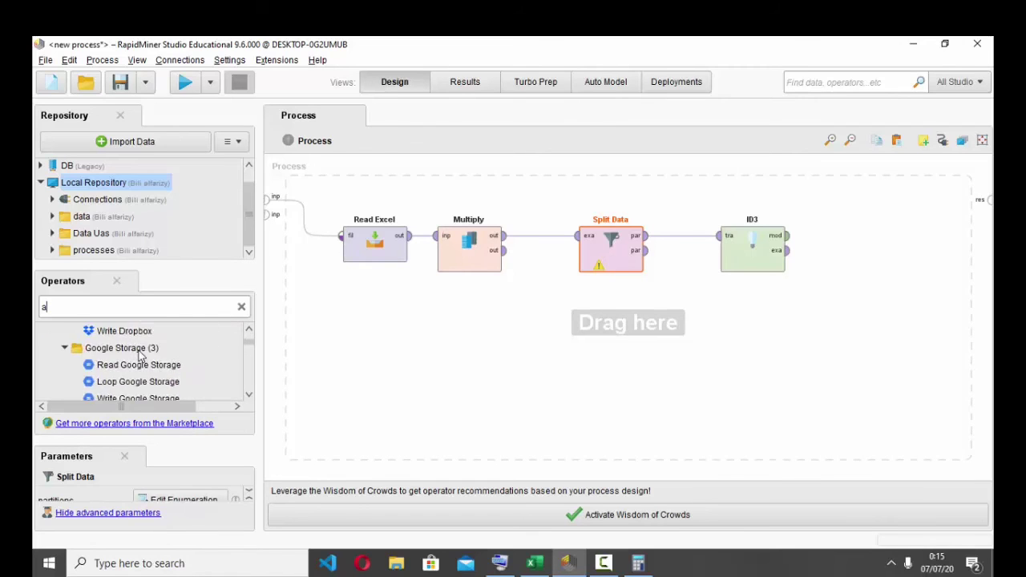
{"action": "scroll", "coordinate": [141, 353], "scroll_direction": "down", "scroll_amount": 3}
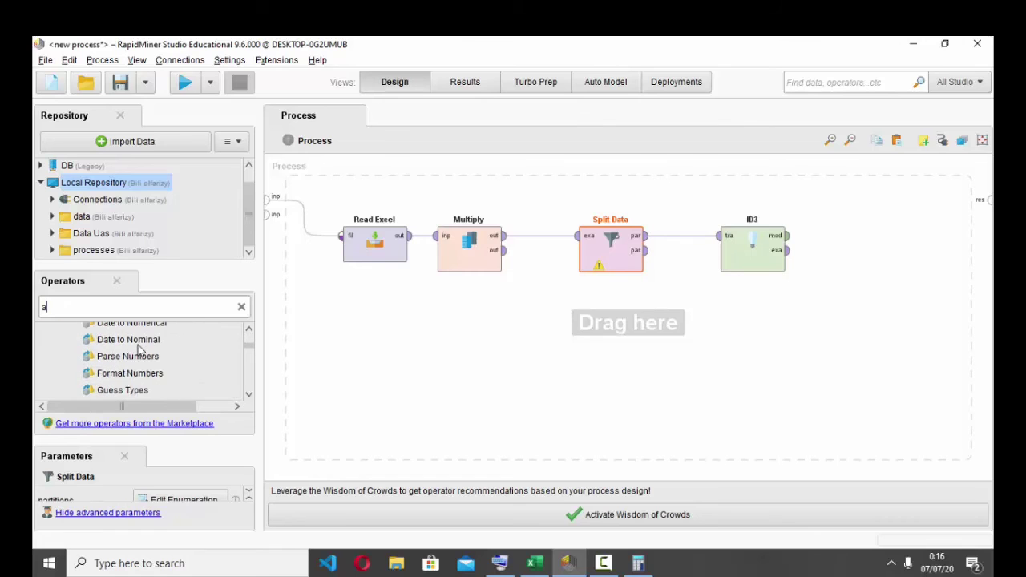
{"action": "scroll", "coordinate": [140, 351], "scroll_direction": "down", "scroll_amount": 12}
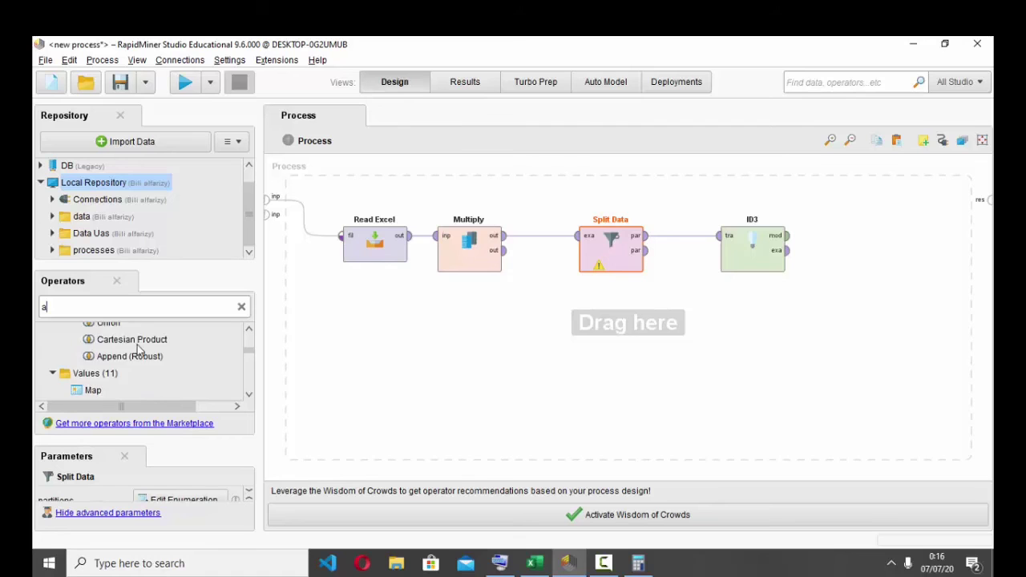
{"action": "scroll", "coordinate": [138, 351], "scroll_direction": "down", "scroll_amount": 6}
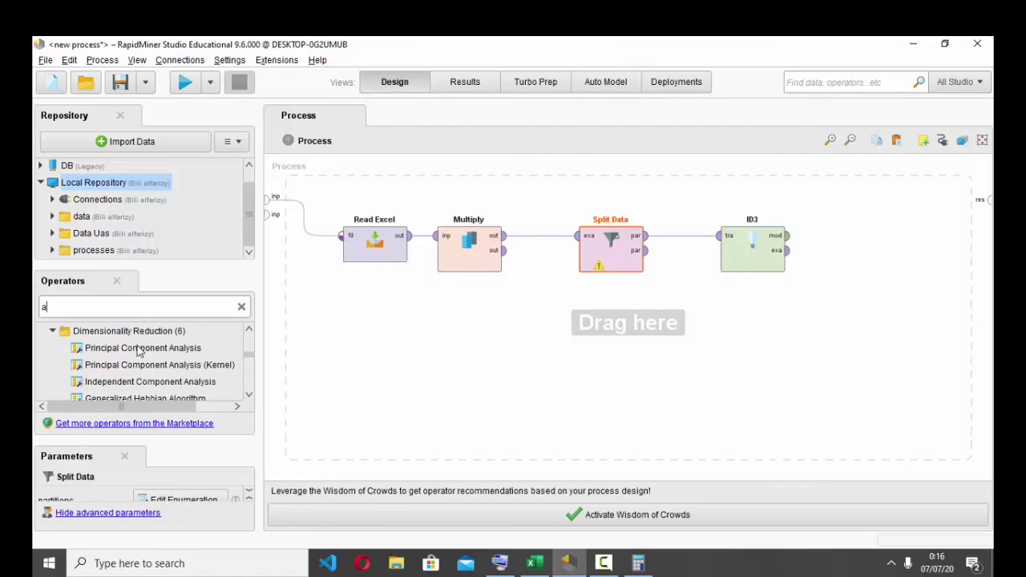
{"action": "scroll", "coordinate": [140, 350], "scroll_direction": "down", "scroll_amount": 12}
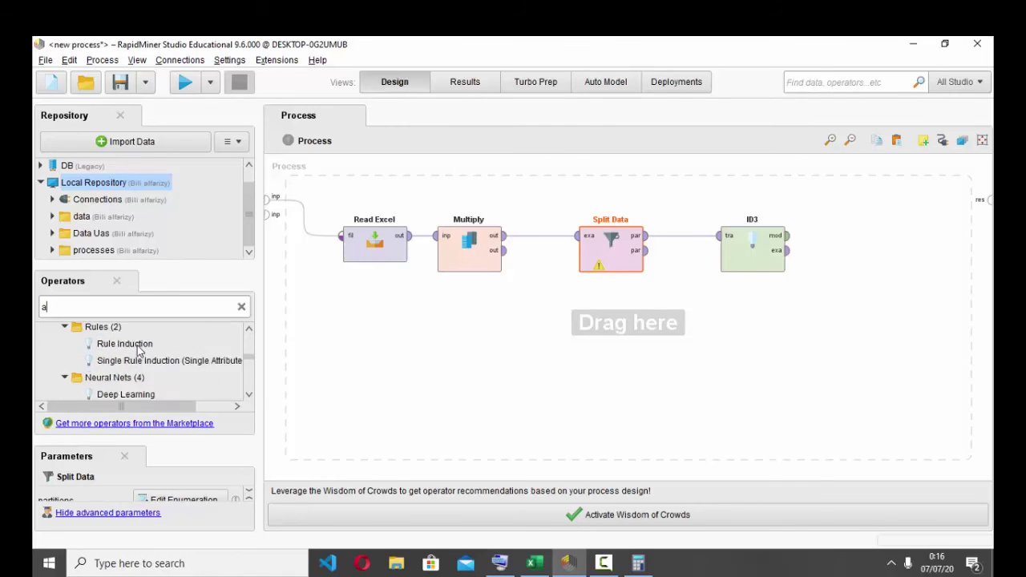
{"action": "scroll", "coordinate": [140, 353], "scroll_direction": "down", "scroll_amount": 10}
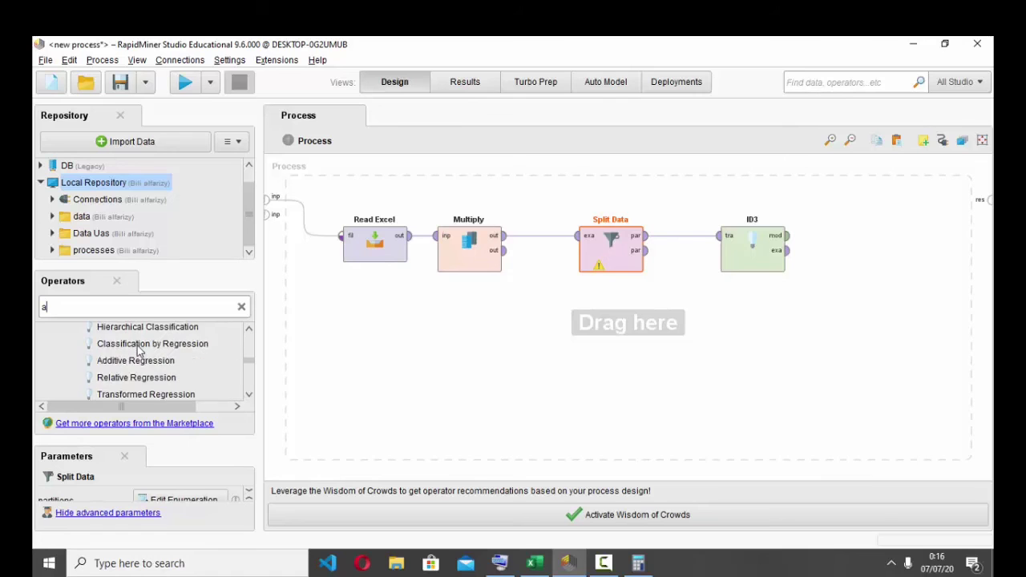
{"action": "scroll", "coordinate": [149, 354], "scroll_direction": "down", "scroll_amount": 8}
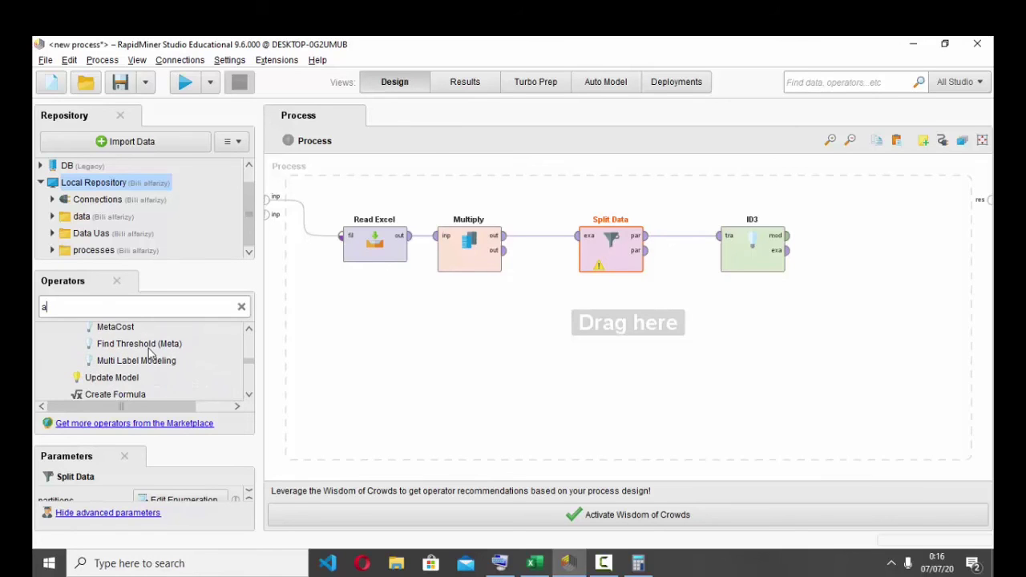
Step: Narrow the operator search to "appl" using the on-screen keyboard and place Apply Model after ID3 in the process
{"action": "left_click", "coordinate": [500, 563]}
{"action": "left_click", "coordinate": [112, 307]}
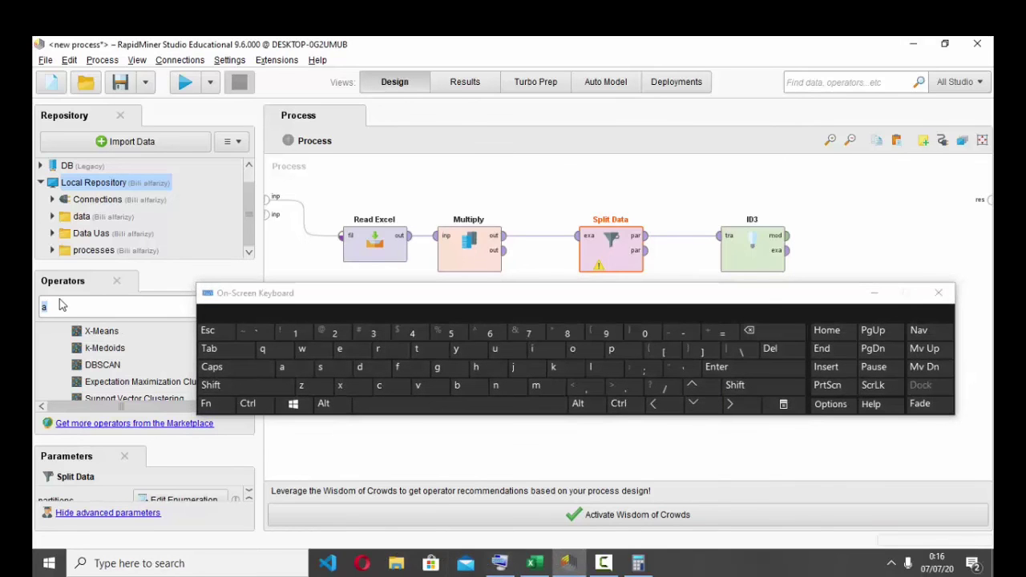
{"action": "type", "text": "ppl"}
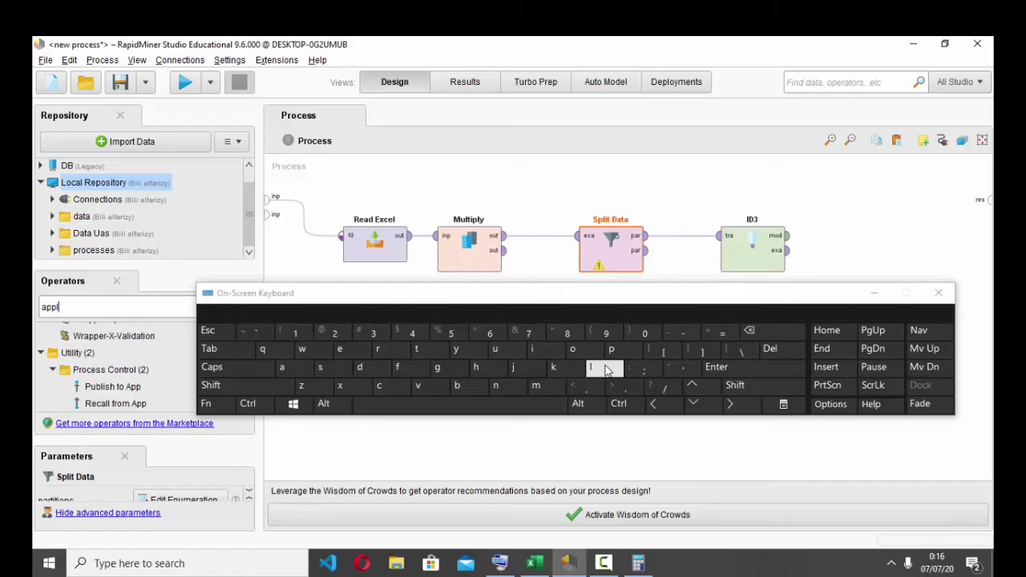
{"action": "left_click", "coordinate": [874, 292]}
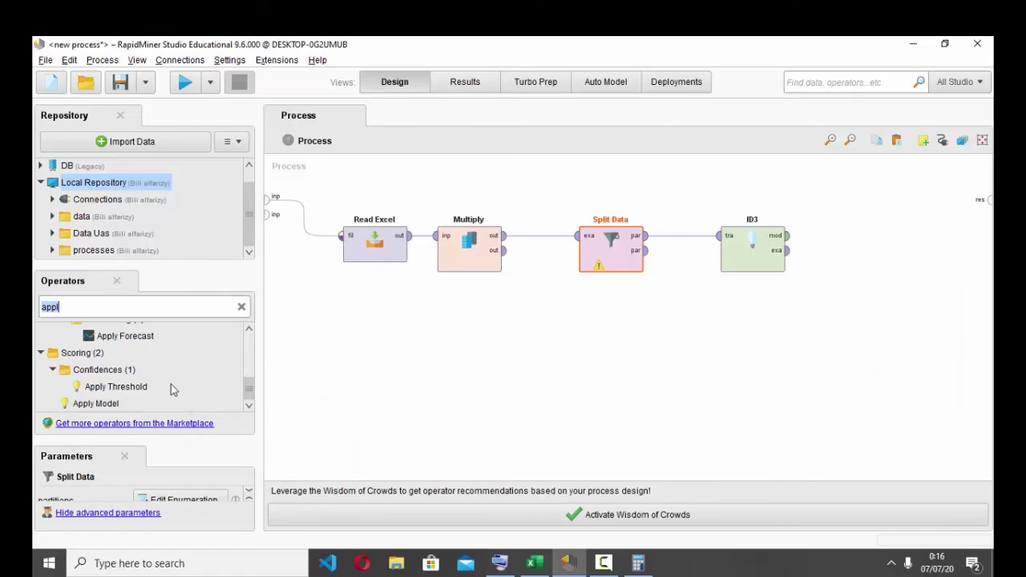
{"action": "left_click_drag", "start_coordinate": [94, 407], "coordinate": [855, 248]}
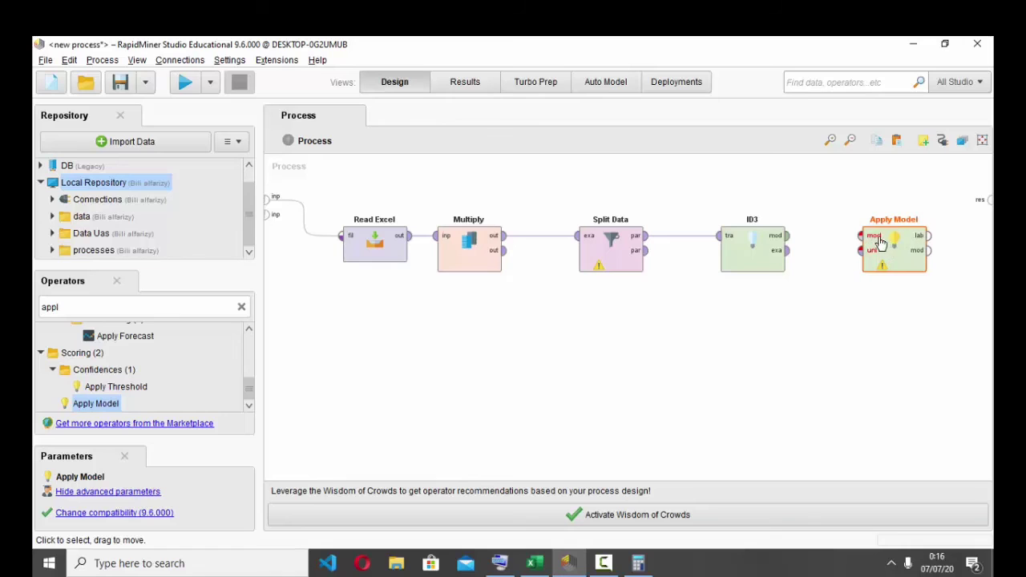
{"action": "left_click_drag", "start_coordinate": [862, 244], "coordinate": [909, 245]}
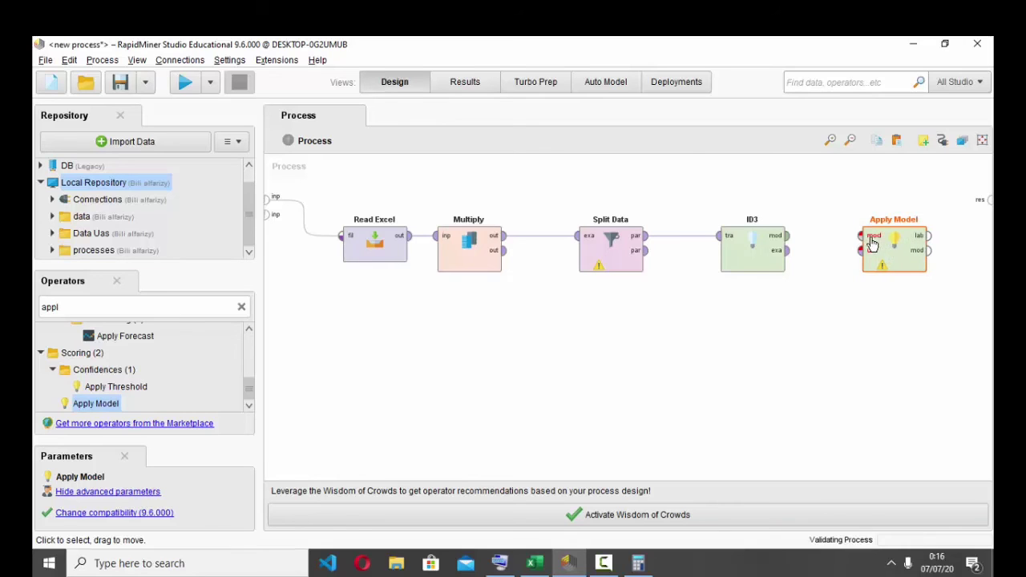
Step: Connect ID3's model output to Apply Model's model input, and Apply Model's labelled output to the first result port
{"action": "left_click", "coordinate": [789, 240]}
{"action": "left_click", "coordinate": [789, 238]}
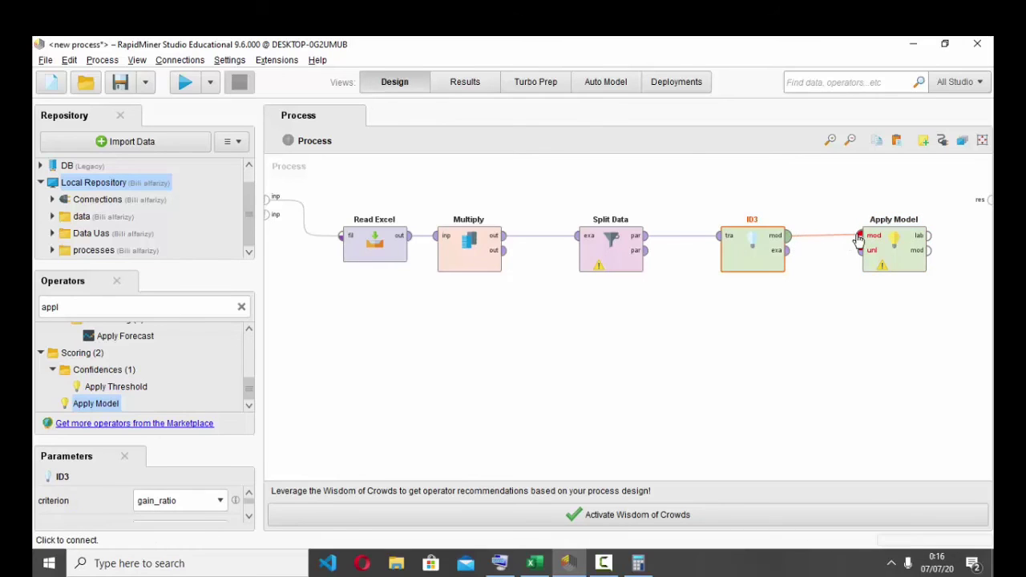
{"action": "left_click", "coordinate": [861, 236]}
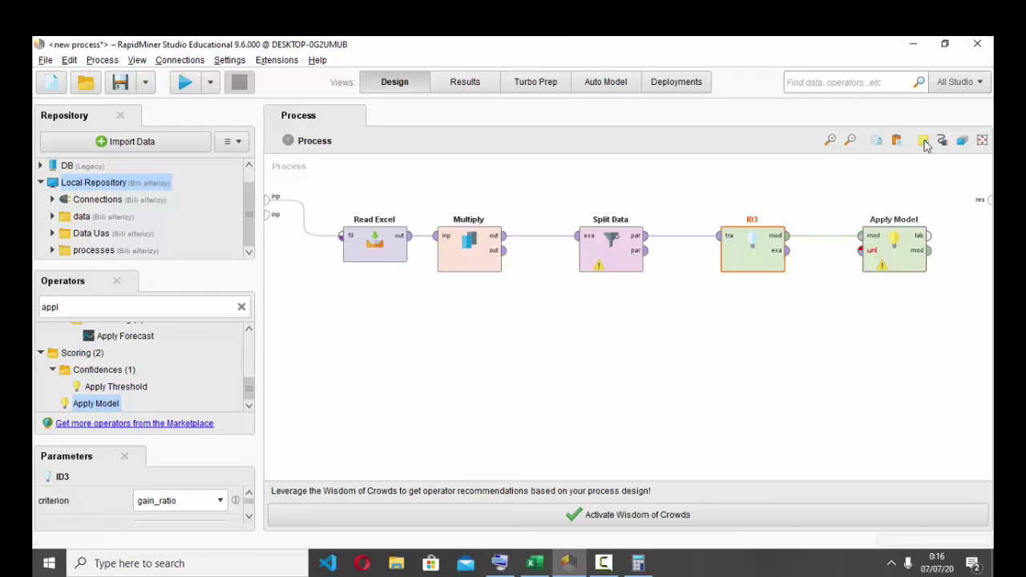
{"action": "left_click", "coordinate": [932, 237]}
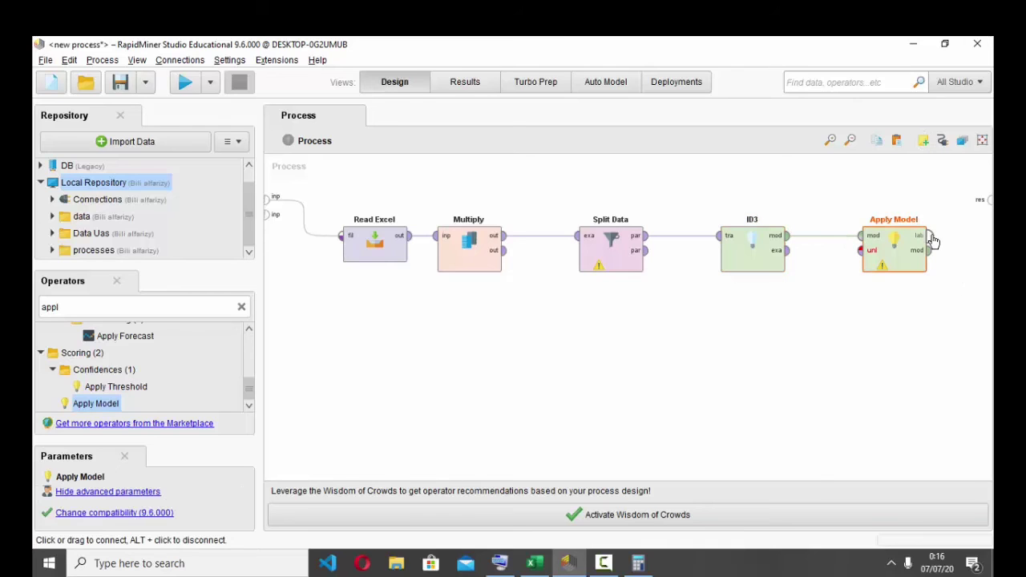
{"action": "left_click", "coordinate": [988, 205]}
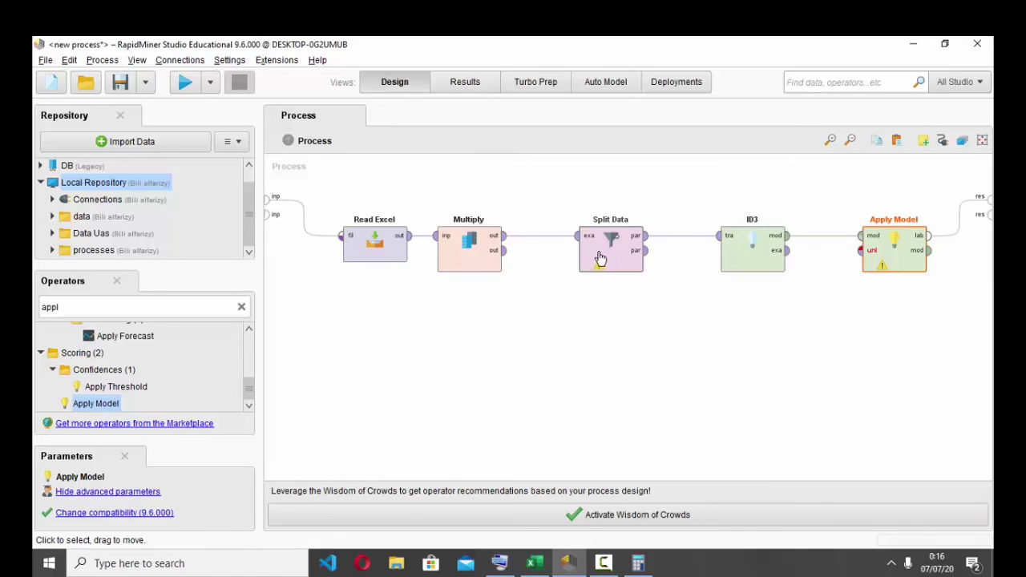
Step: Move ID3 above and Multiply below the row of operators, and connect Multiply's second output to the second result port
{"action": "left_click_drag", "start_coordinate": [600, 259], "coordinate": [607, 319]}
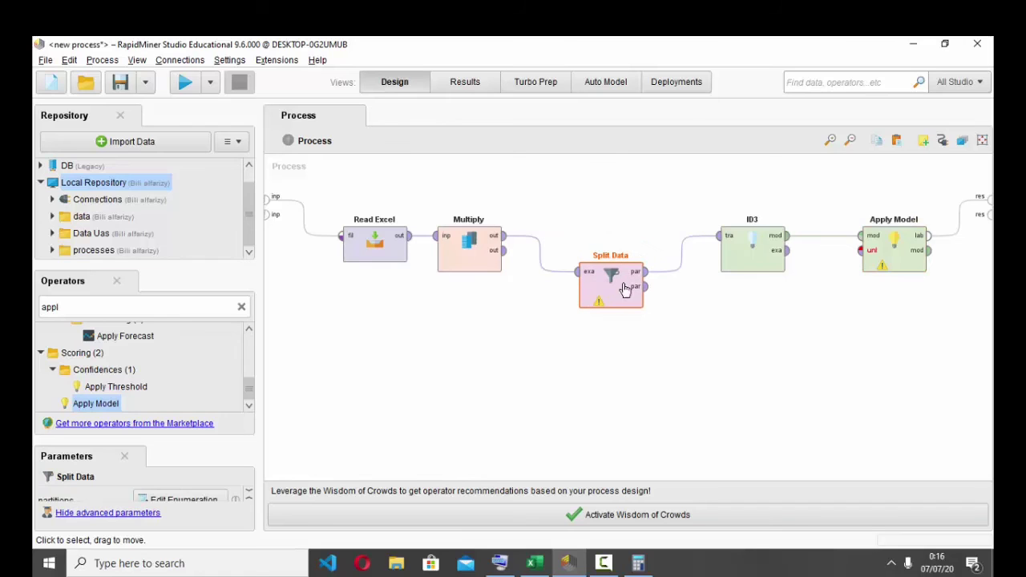
{"action": "left_click_drag", "start_coordinate": [752, 258], "coordinate": [752, 222]}
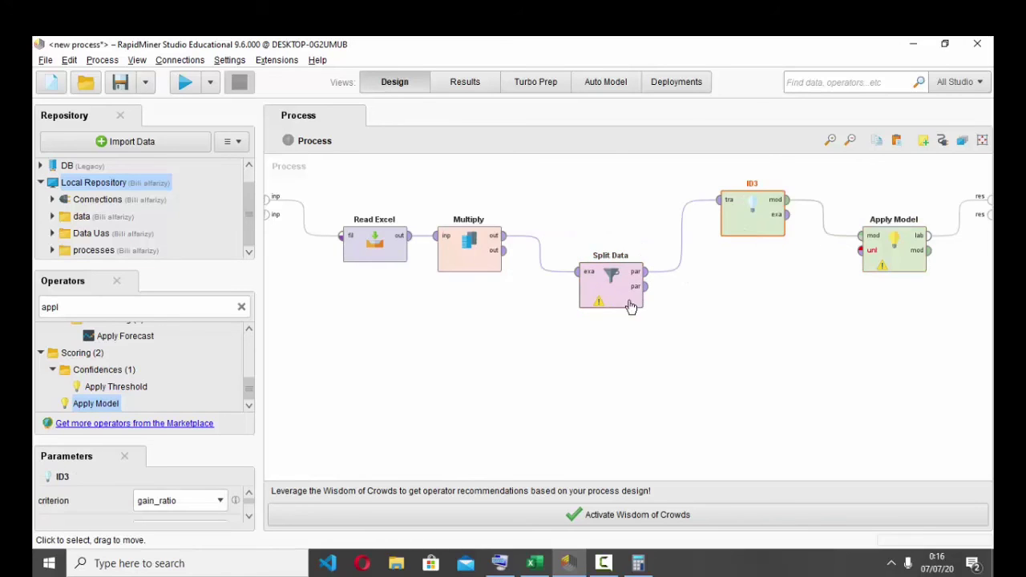
{"action": "left_click_drag", "start_coordinate": [609, 293], "coordinate": [606, 255]}
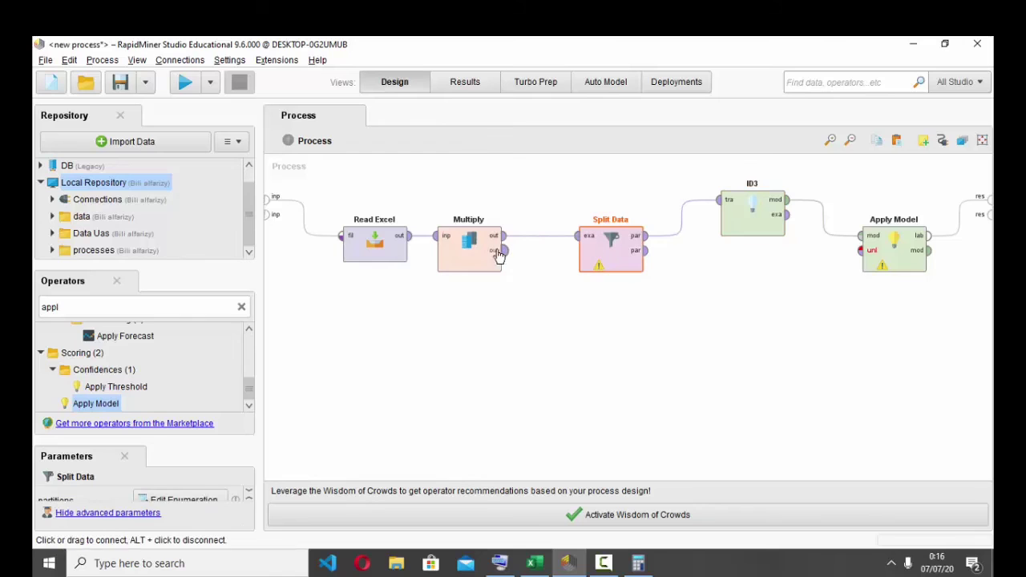
{"action": "left_click_drag", "start_coordinate": [481, 250], "coordinate": [479, 321]}
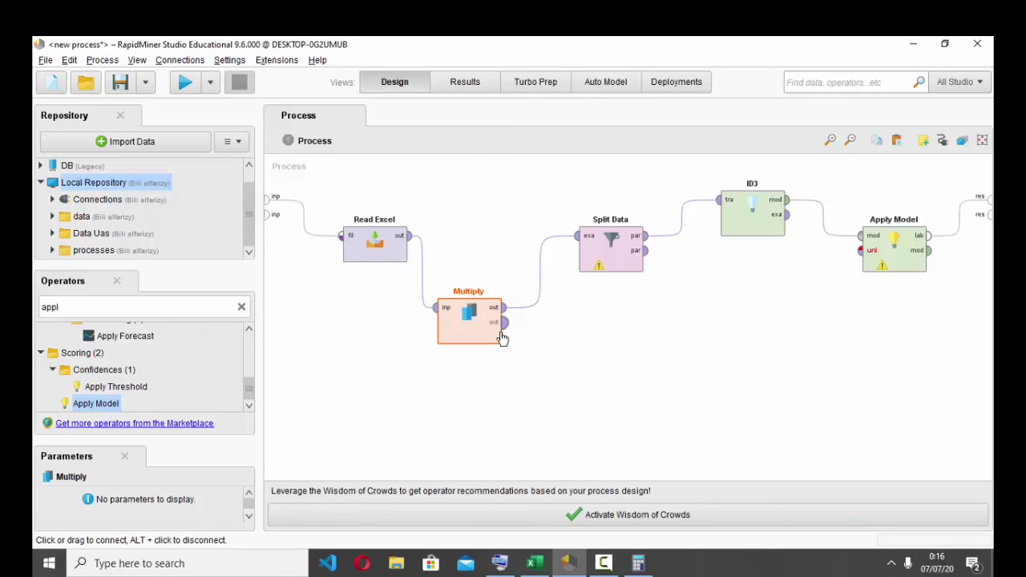
{"action": "left_click", "coordinate": [505, 323]}
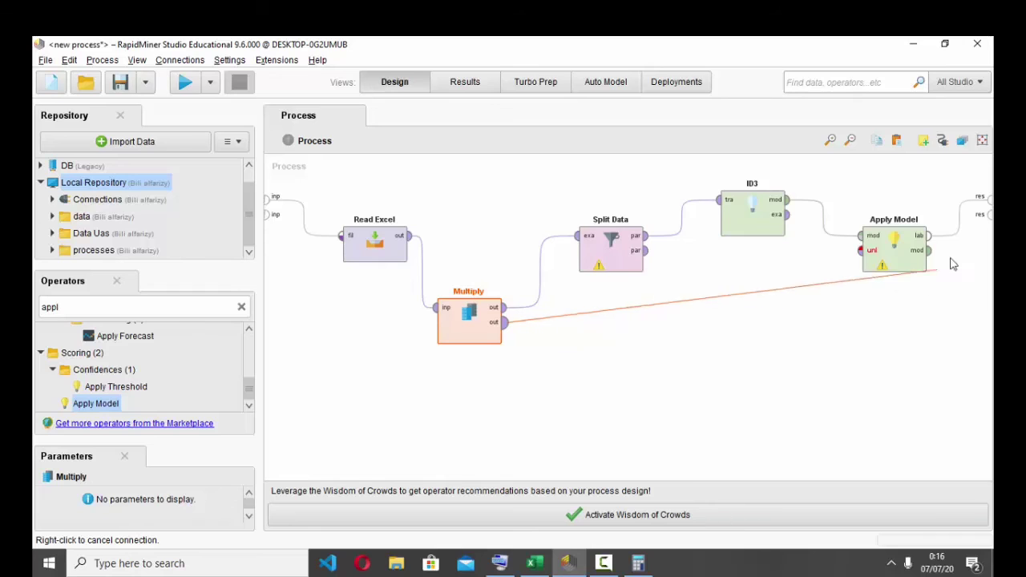
{"action": "left_click", "coordinate": [991, 215]}
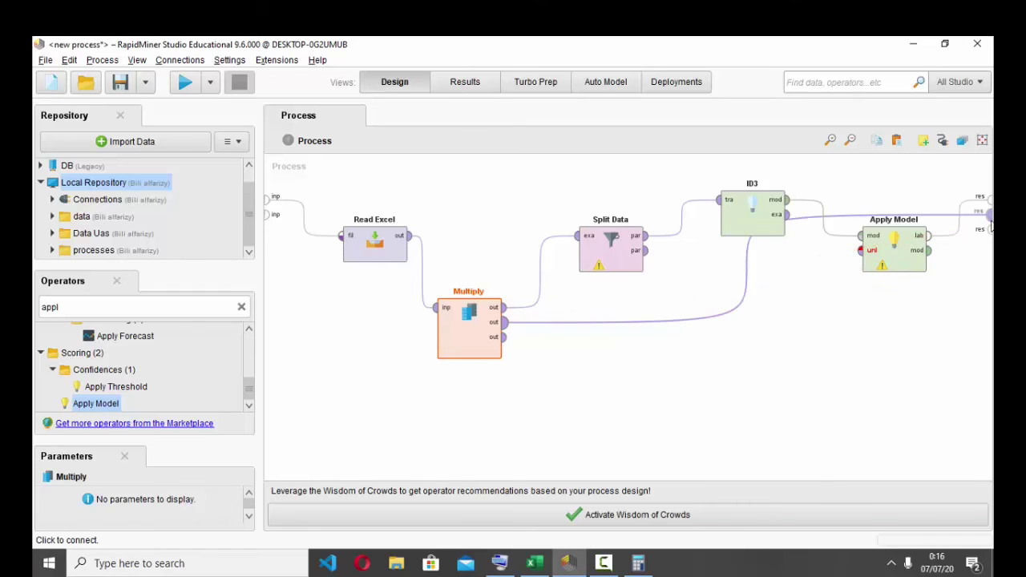
Step: Connect Split Data's second partition output to Apply Model's unlabelled input and its third partition output to the third result port
{"action": "left_click", "coordinate": [646, 251]}
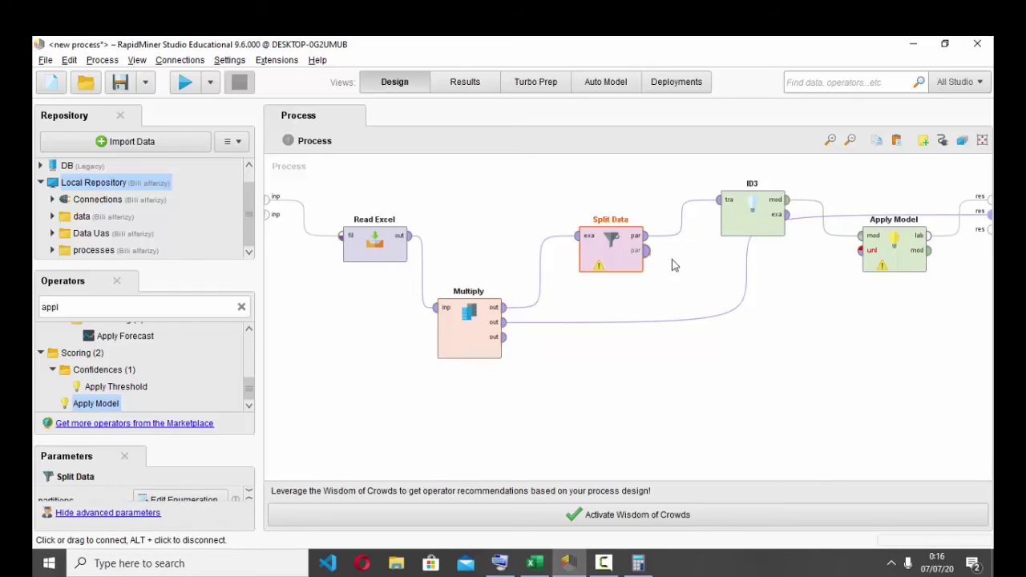
{"action": "left_click", "coordinate": [864, 252]}
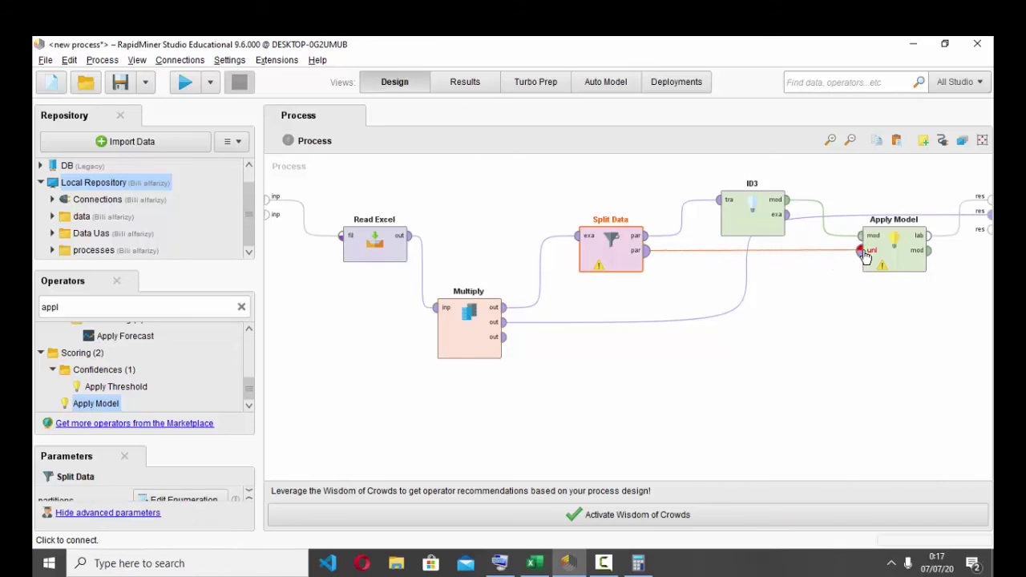
{"action": "left_click", "coordinate": [646, 267]}
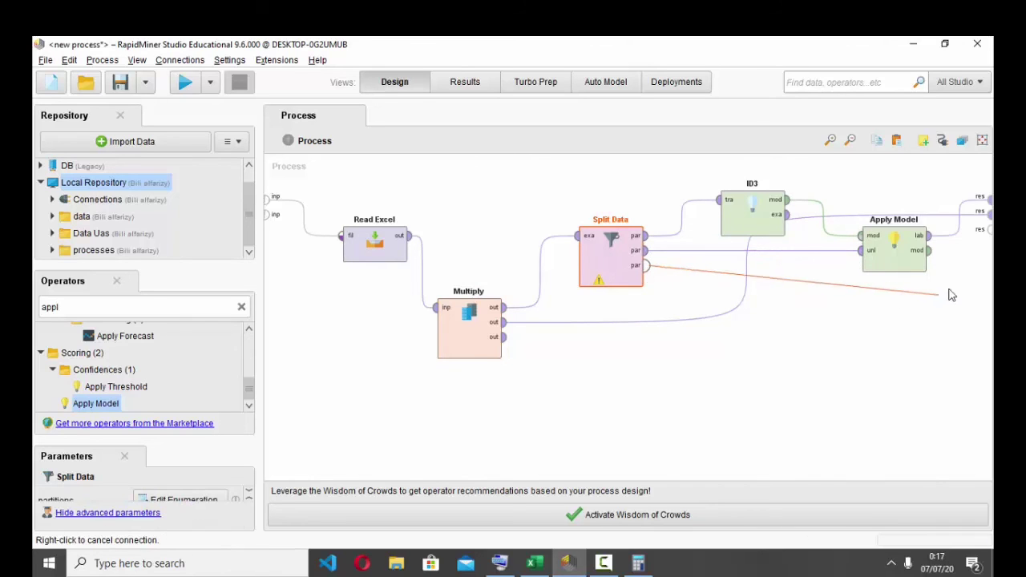
{"action": "left_click", "coordinate": [988, 231]}
Step: Move ID3 below Split Data's row, then connect its example set output and Apply Model's model output to the fourth and fifth result ports
{"action": "left_click_drag", "start_coordinate": [737, 225], "coordinate": [738, 333]}
{"action": "mouse_move", "coordinate": [793, 333]}
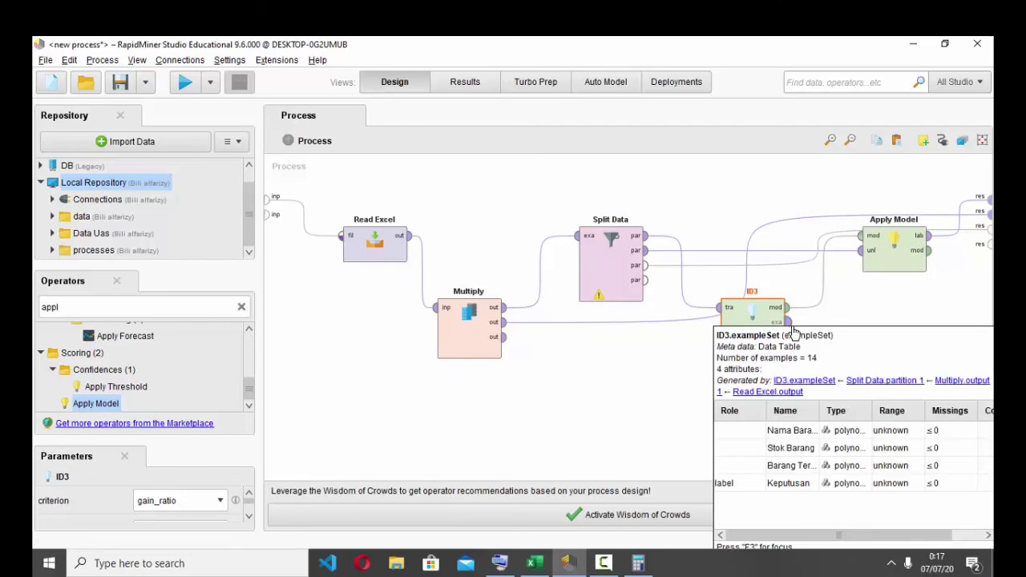
{"action": "left_click", "coordinate": [789, 321]}
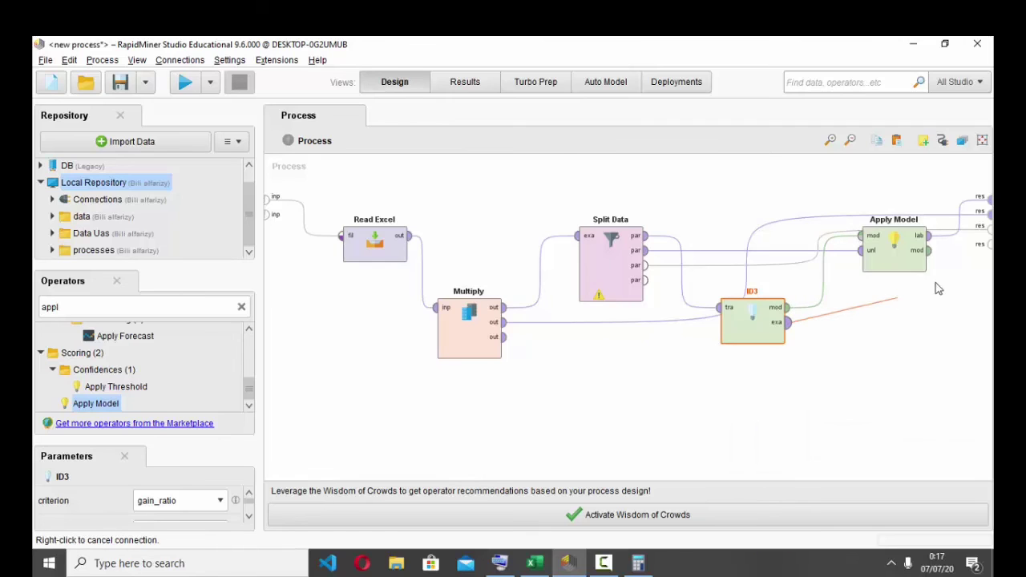
{"action": "left_click", "coordinate": [984, 253]}
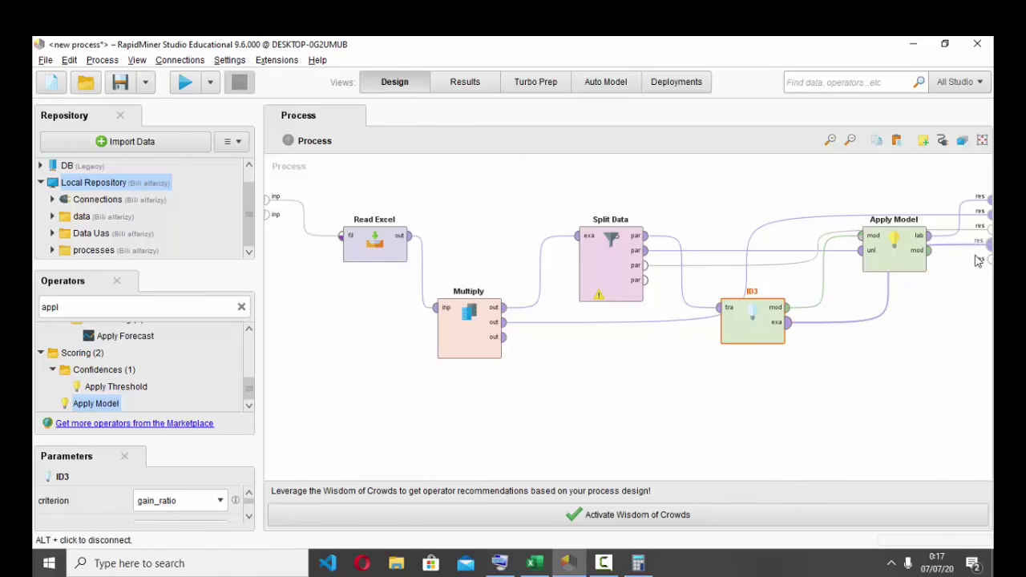
{"action": "left_click", "coordinate": [927, 254]}
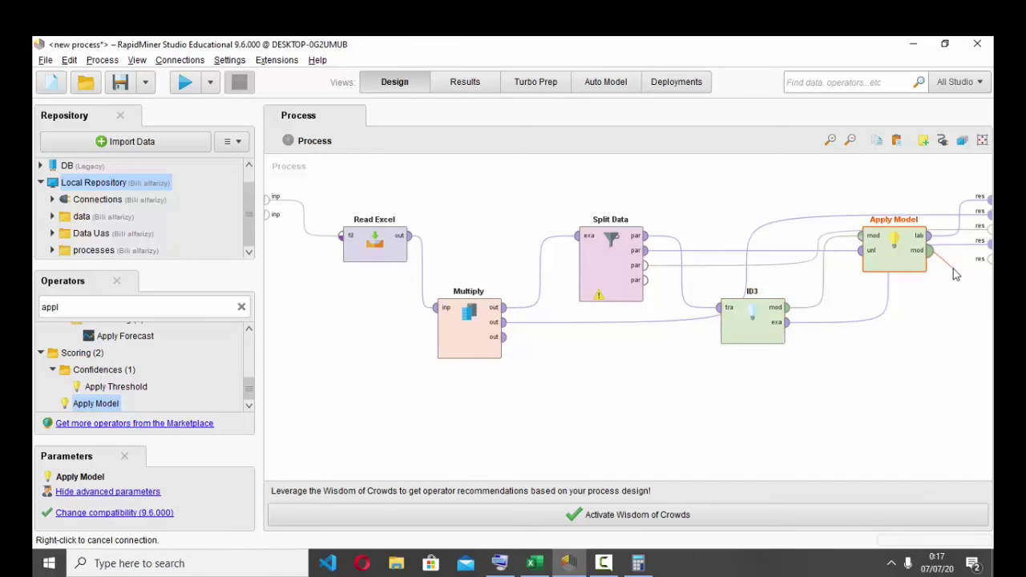
{"action": "left_click", "coordinate": [985, 262]}
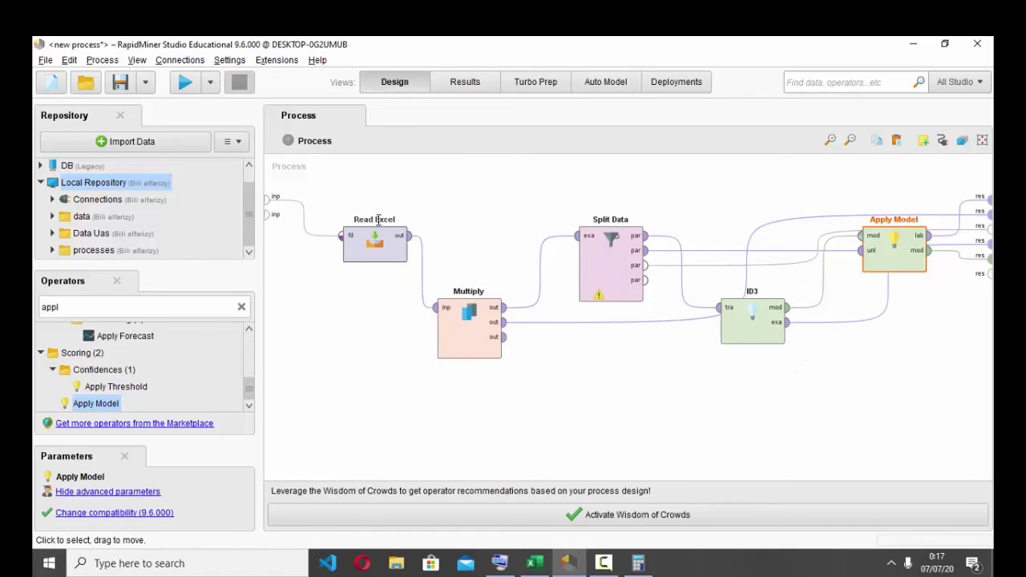
Step: Run the process and spread out the 15 to 41 Barang leaf nodes under Stok Barang in the ID3 tree graph
{"action": "left_click", "coordinate": [186, 83]}
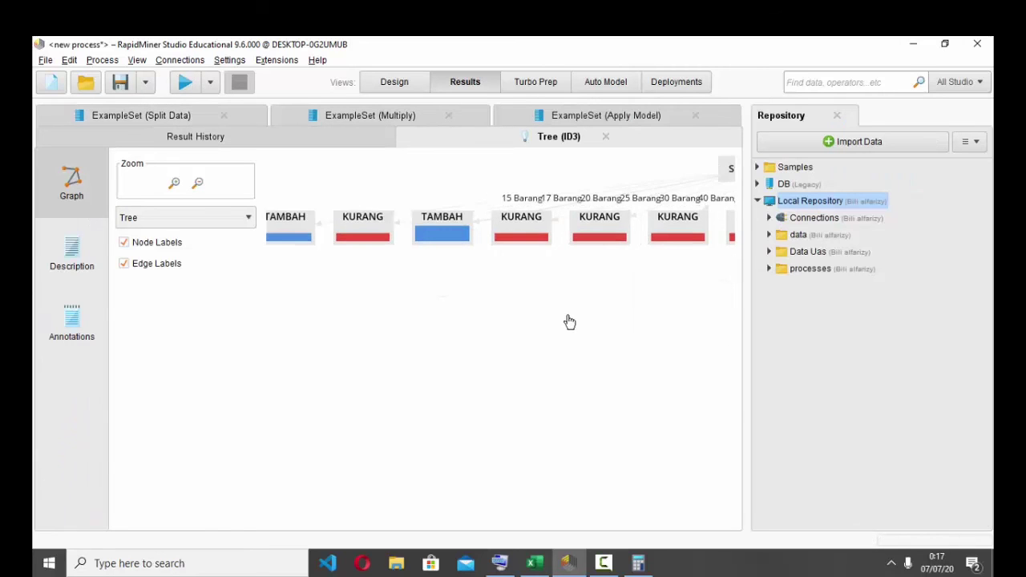
{"action": "left_click_drag", "start_coordinate": [695, 221], "coordinate": [667, 174]}
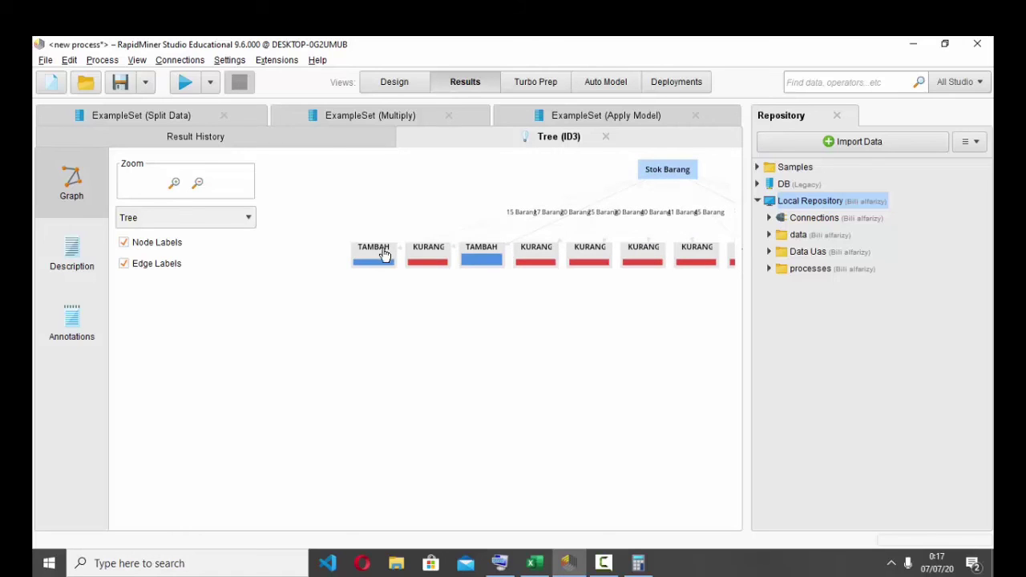
{"action": "left_click_drag", "start_coordinate": [383, 254], "coordinate": [424, 190]}
{"action": "mouse_move", "coordinate": [433, 245]}
{"action": "left_mouse_down"}
{"action": "mouse_move", "coordinate": [370, 243]}
{"action": "mouse_move", "coordinate": [402, 224]}
{"action": "mouse_move", "coordinate": [436, 227]}
{"action": "left_mouse_up"}
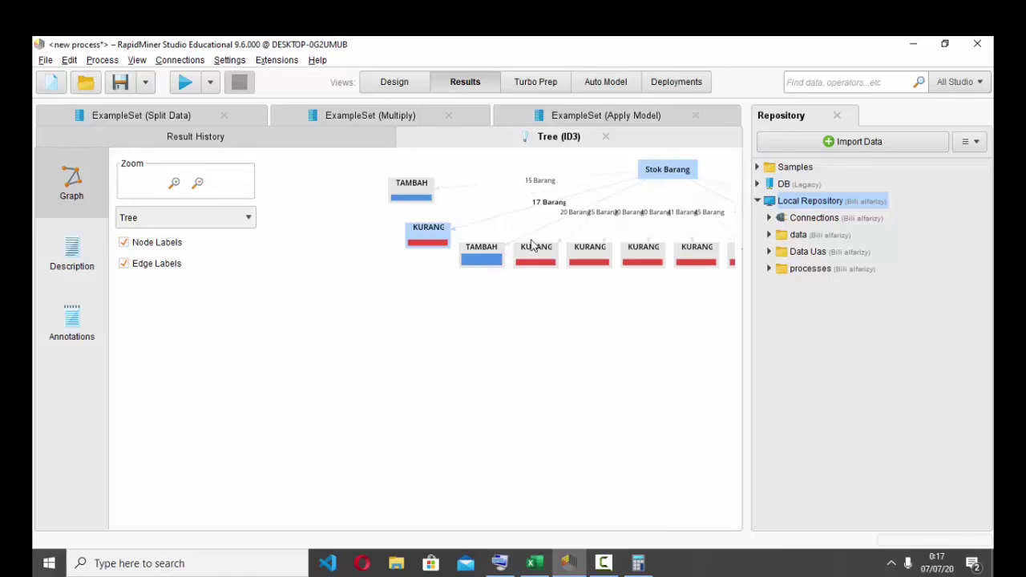
{"action": "left_click_drag", "start_coordinate": [501, 254], "coordinate": [506, 285]}
{"action": "left_click_drag", "start_coordinate": [593, 268], "coordinate": [602, 303]}
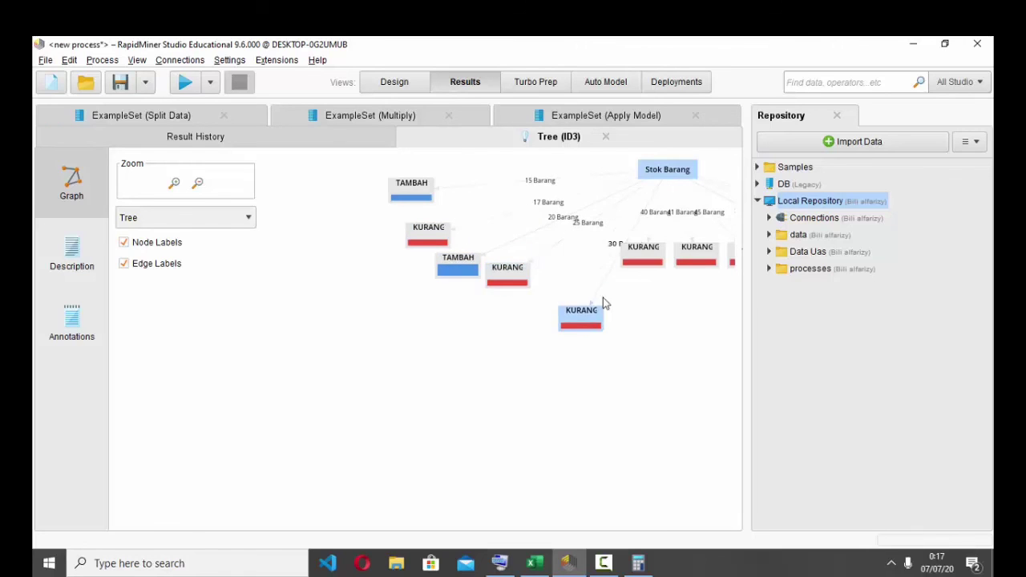
{"action": "left_click_drag", "start_coordinate": [641, 255], "coordinate": [653, 317]}
{"action": "left_click_drag", "start_coordinate": [689, 260], "coordinate": [707, 335]}
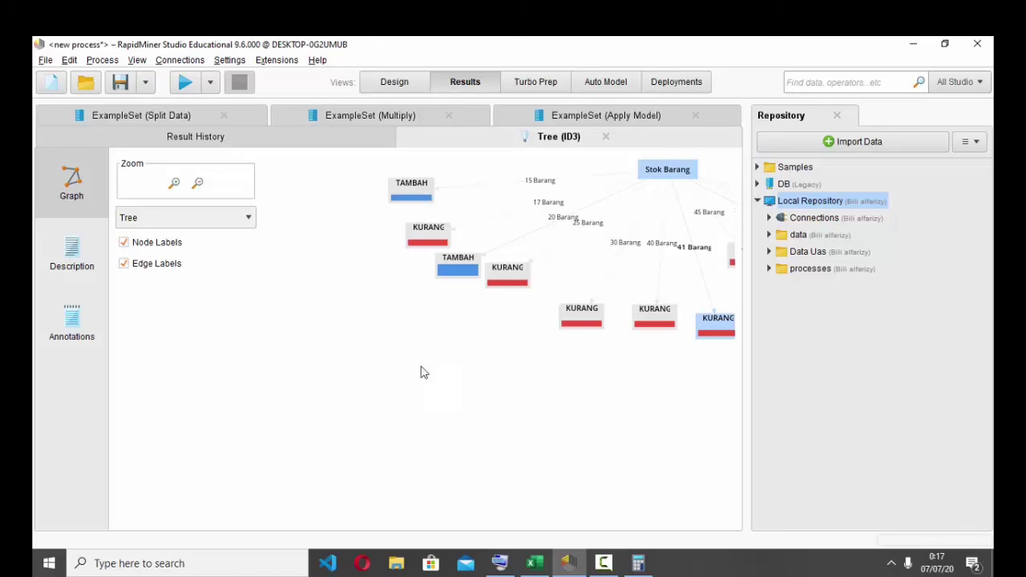
Step: Switch to Excel to check the Barang Terjual and Keputusan values of the 20 Barang row, and return to the RapidMiner tree
{"action": "left_click", "coordinate": [534, 563]}
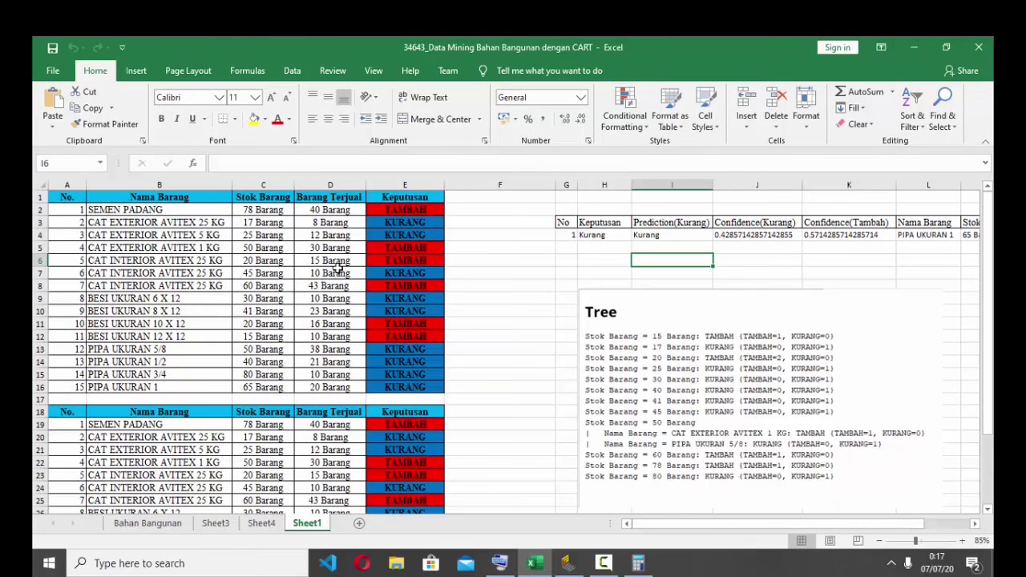
{"action": "left_click", "coordinate": [343, 263]}
{"action": "left_click", "coordinate": [401, 263]}
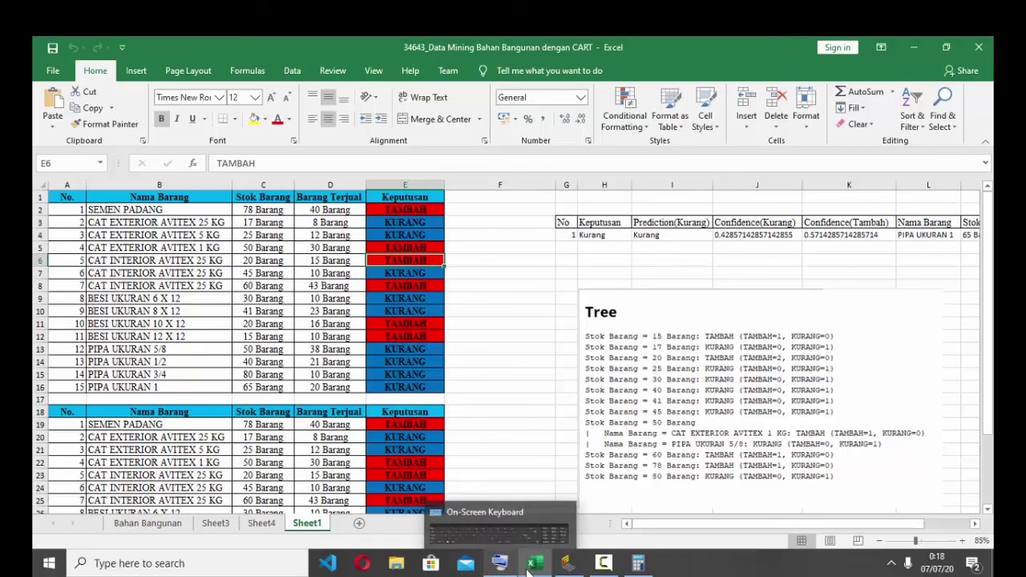
{"action": "left_click", "coordinate": [568, 562]}
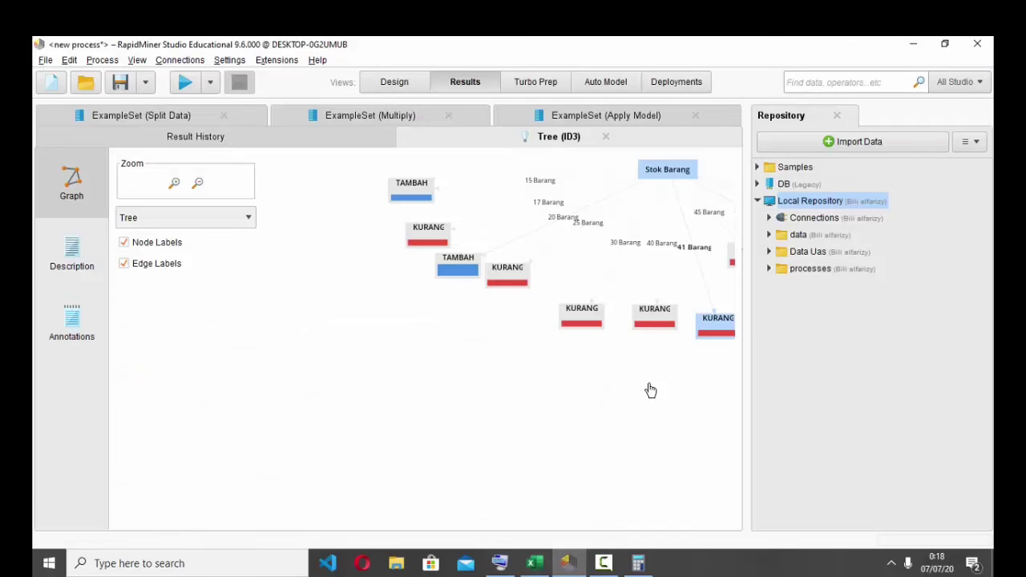
Step: Rearrange the Nama Barang node and spread apart its CAT EXTERIOR AVITEX 1 KG and PIPA UKURAN 5/8 leaves in the tree graph
{"action": "left_click_drag", "start_coordinate": [651, 391], "coordinate": [488, 406]}
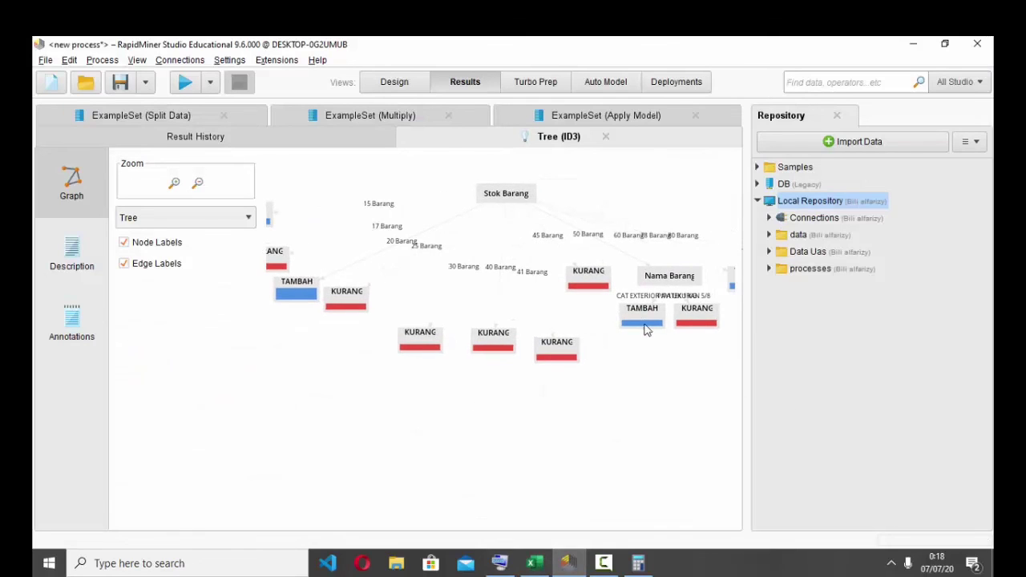
{"action": "left_click_drag", "start_coordinate": [647, 329], "coordinate": [618, 376]}
{"action": "left_click_drag", "start_coordinate": [697, 319], "coordinate": [736, 355]}
{"action": "left_click_drag", "start_coordinate": [649, 285], "coordinate": [655, 290]}
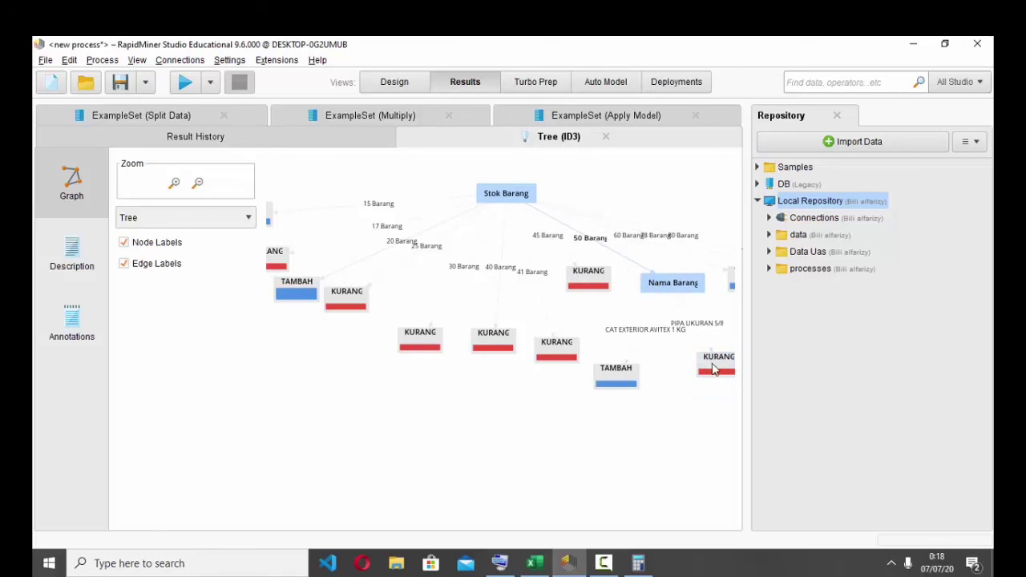
{"action": "left_click_drag", "start_coordinate": [714, 369], "coordinate": [718, 379]}
{"action": "left_click_drag", "start_coordinate": [619, 380], "coordinate": [594, 371]}
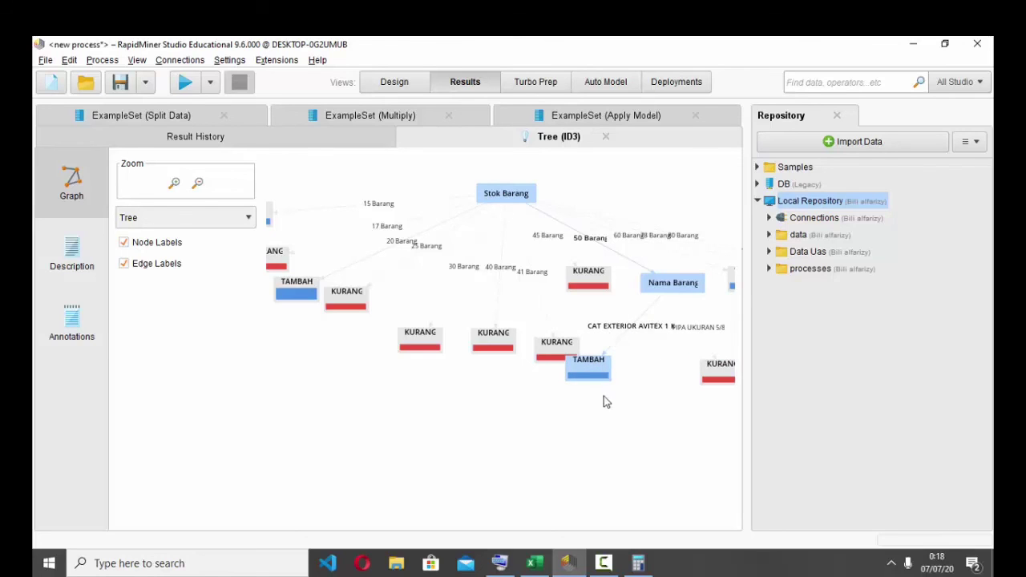
{"action": "left_click_drag", "start_coordinate": [635, 433], "coordinate": [557, 420]}
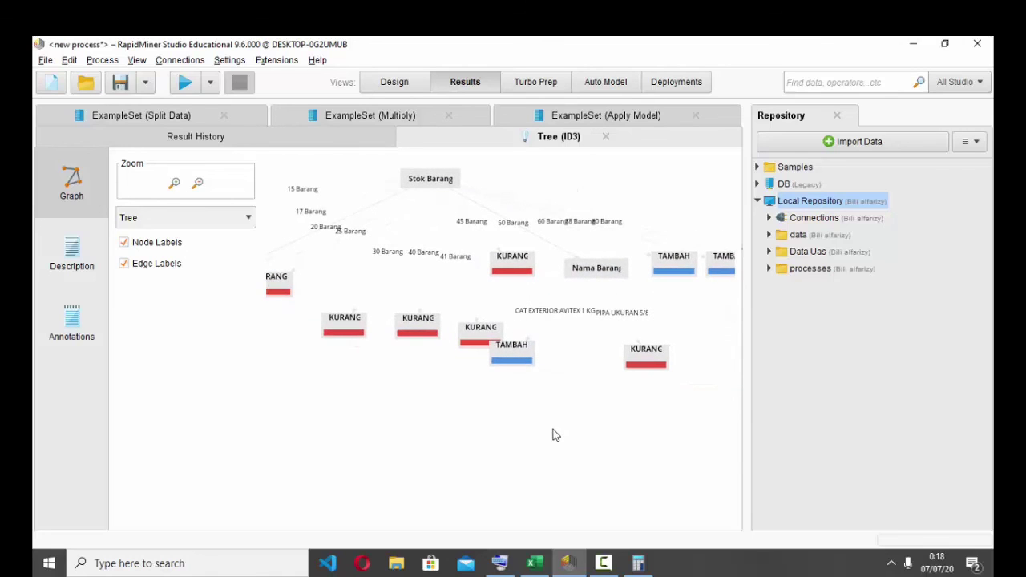
Step: Switch to Excel to compare the two 50 Barang rows in the Stok Barang column, and return to the RapidMiner tree
{"action": "left_click", "coordinate": [534, 562]}
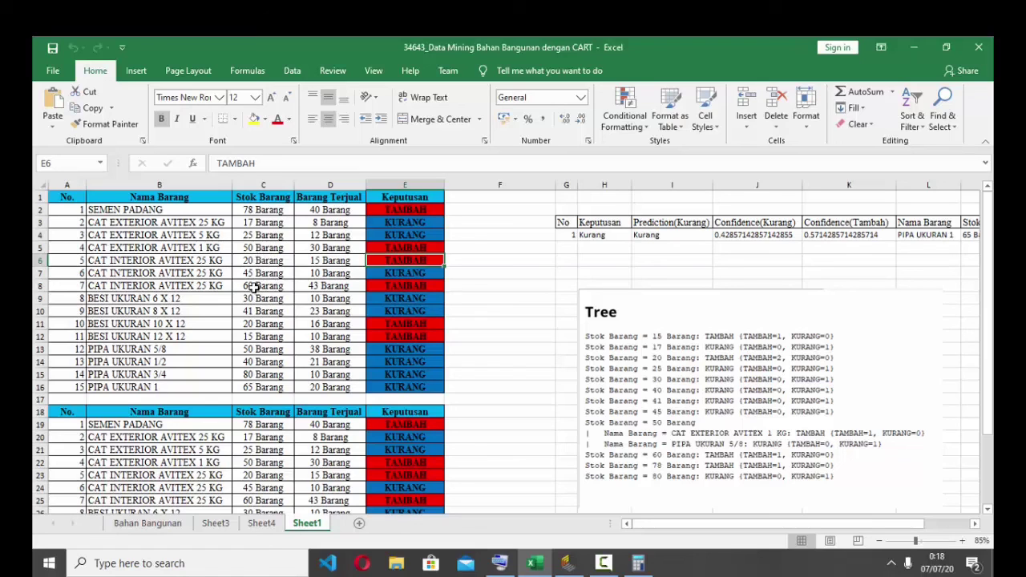
{"action": "left_click", "coordinate": [257, 249]}
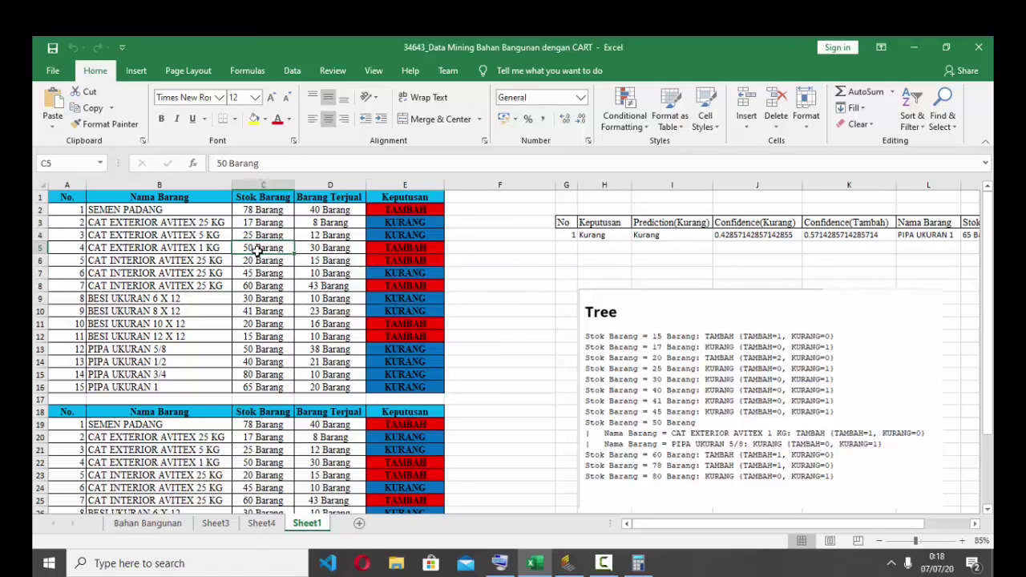
{"action": "left_click", "coordinate": [247, 351]}
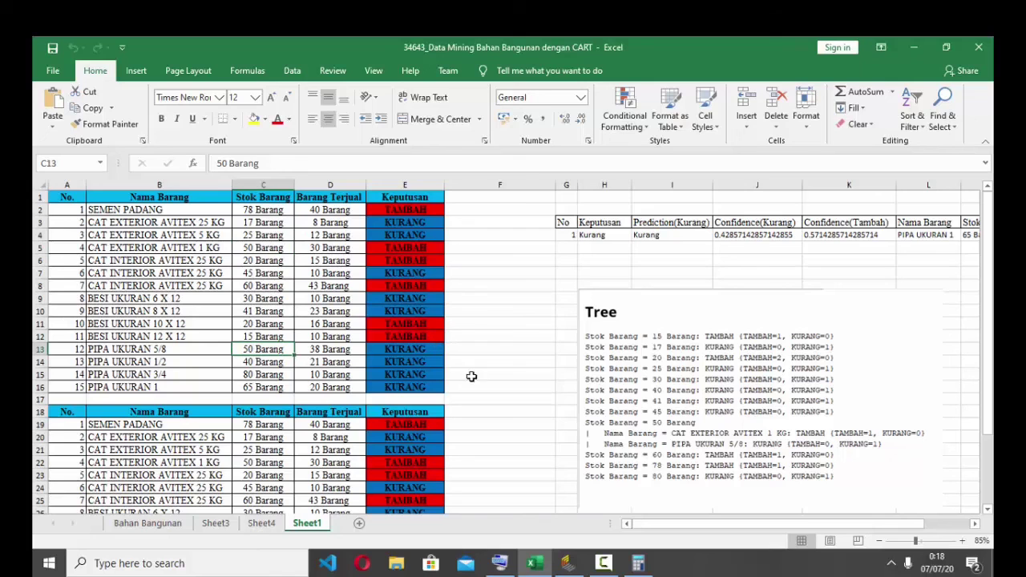
{"action": "left_click", "coordinate": [565, 568]}
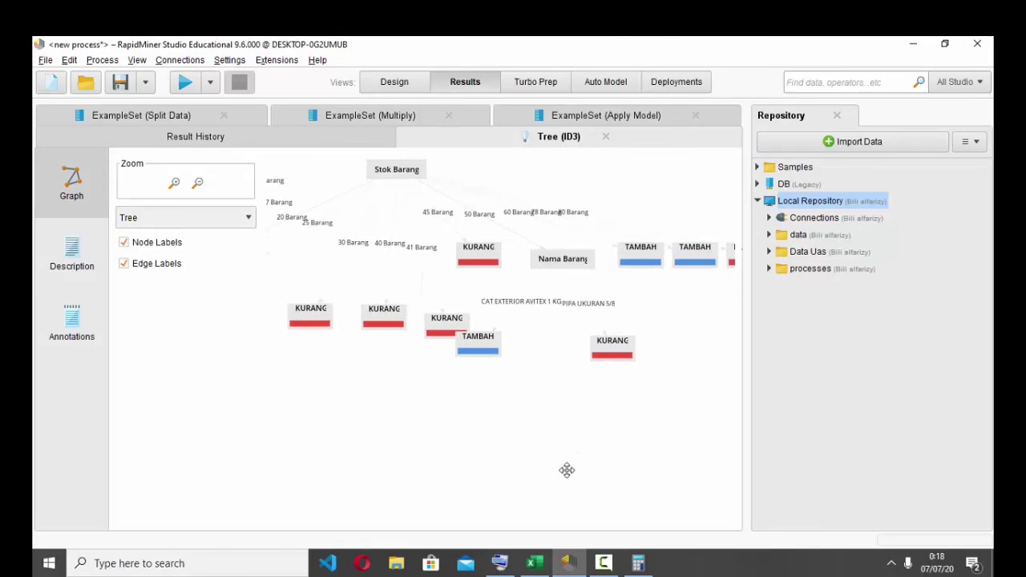
Step: Examine the example sets produced by Apply Model, Multiply and Split Data, reading through their rows
{"action": "left_click", "coordinate": [644, 117]}
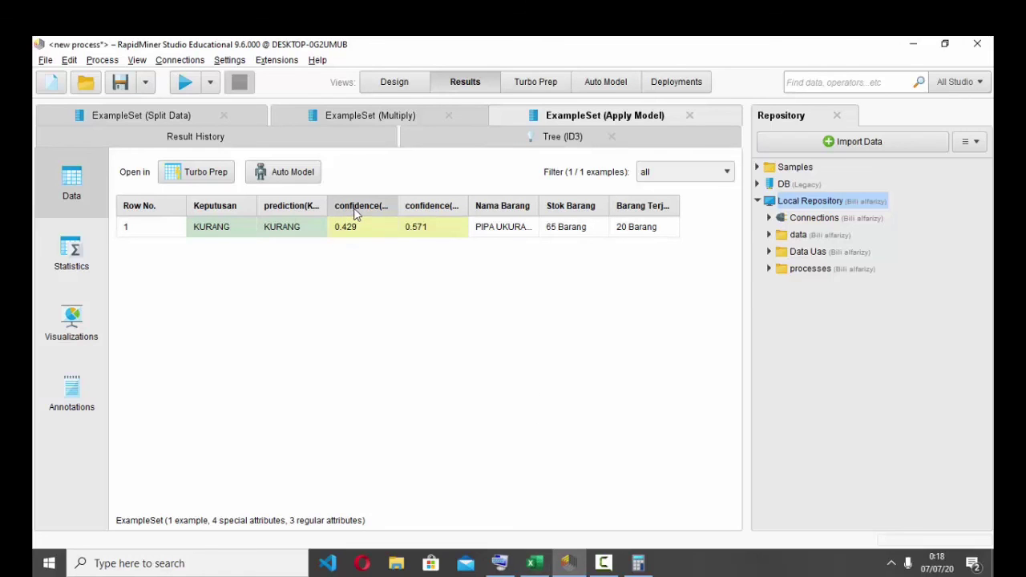
{"action": "left_click", "coordinate": [363, 119]}
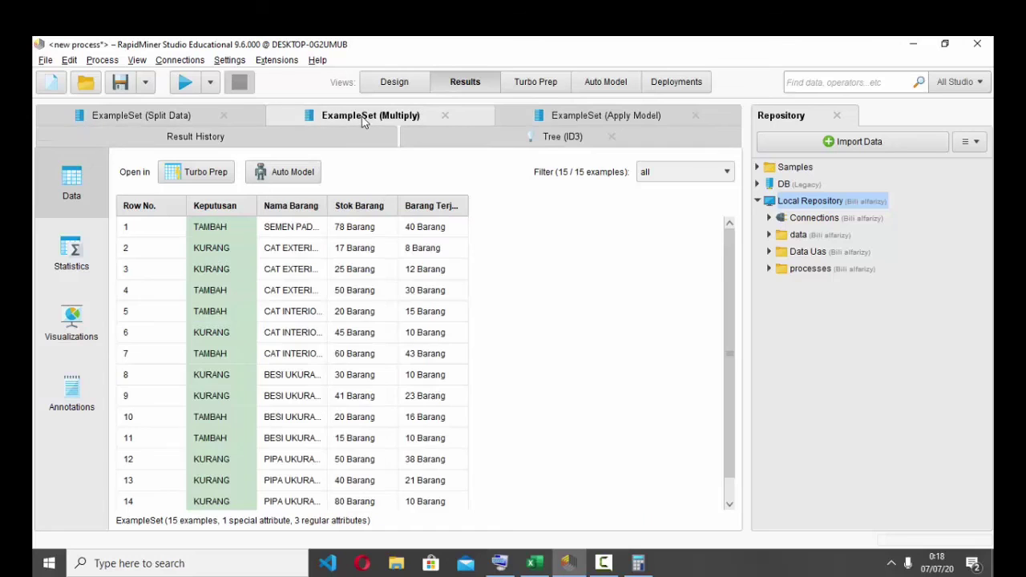
{"action": "scroll", "coordinate": [454, 327], "scroll_direction": "down", "scroll_amount": 2}
{"action": "scroll", "coordinate": [459, 335], "scroll_direction": "up", "scroll_amount": 2}
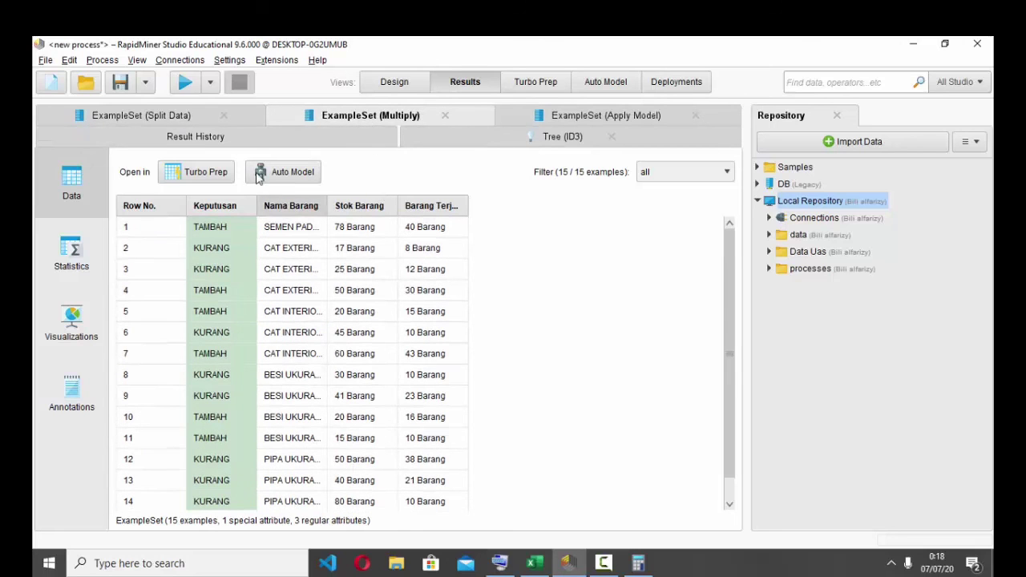
{"action": "left_click", "coordinate": [160, 125]}
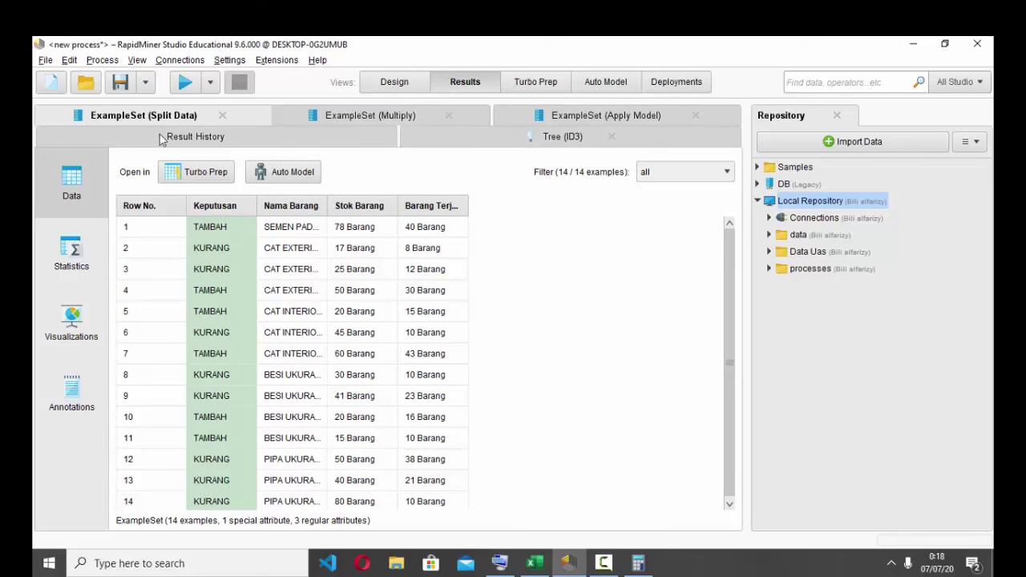
{"action": "scroll", "coordinate": [194, 272], "scroll_direction": "down", "scroll_amount": 1}
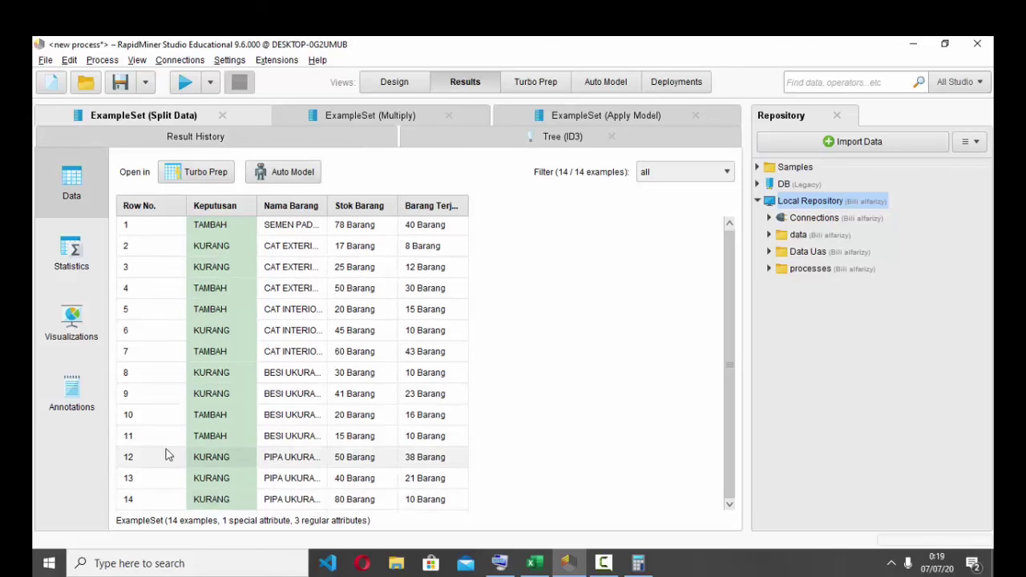
{"action": "scroll", "coordinate": [176, 425], "scroll_direction": "up", "scroll_amount": 1}
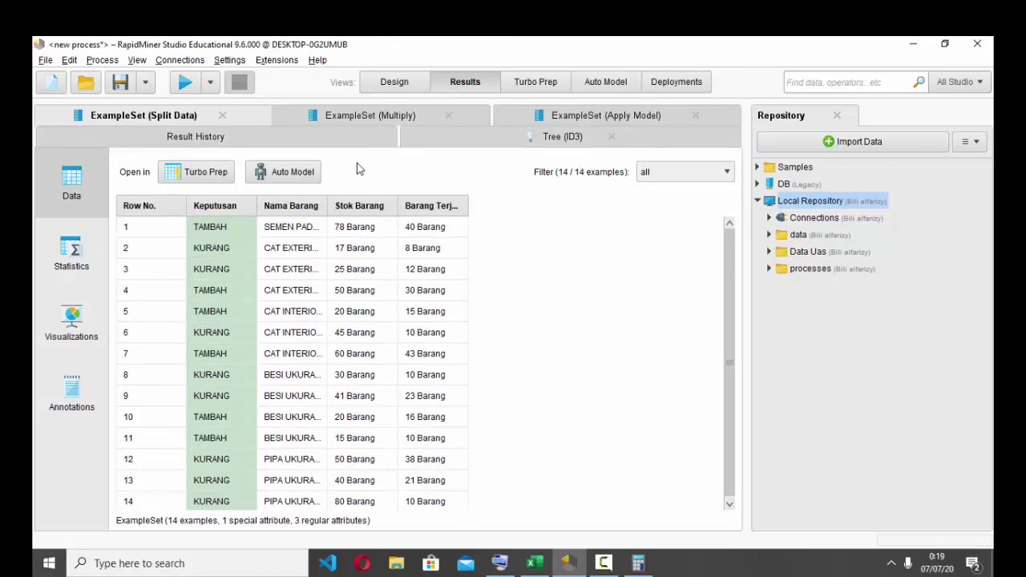
Step: Go through the rows with the decision KURANG in the Split Data example set
{"action": "left_click", "coordinate": [224, 253]}
{"action": "left_click", "coordinate": [223, 271]}
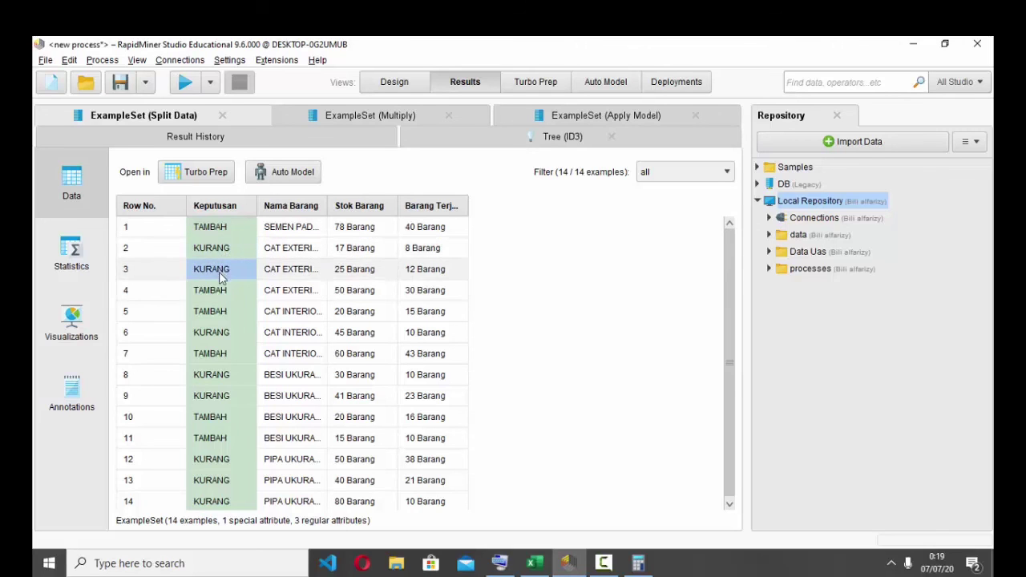
{"action": "left_click", "coordinate": [225, 333]}
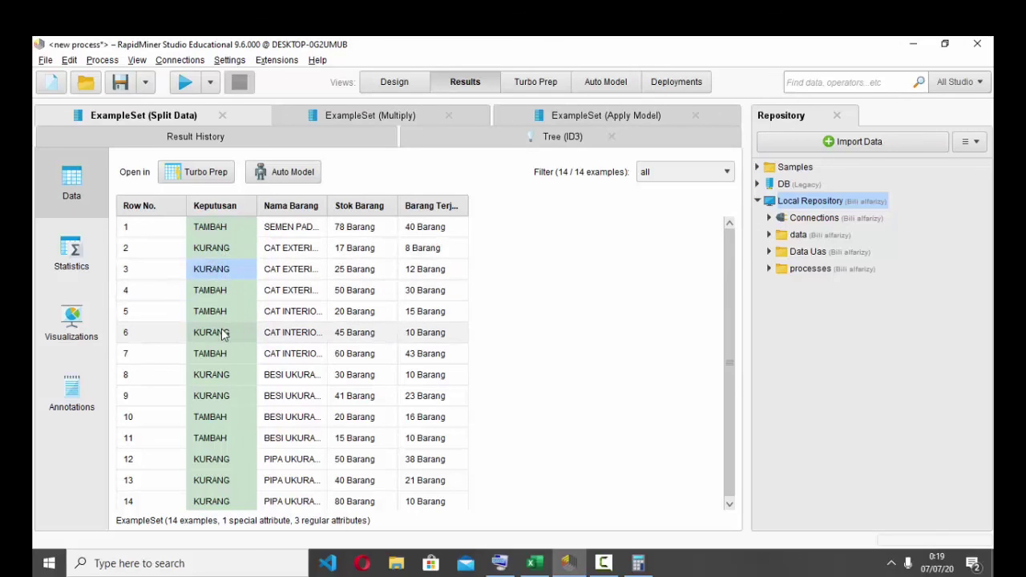
{"action": "left_click", "coordinate": [213, 374]}
{"action": "left_click", "coordinate": [213, 396]}
{"action": "left_click", "coordinate": [206, 459]}
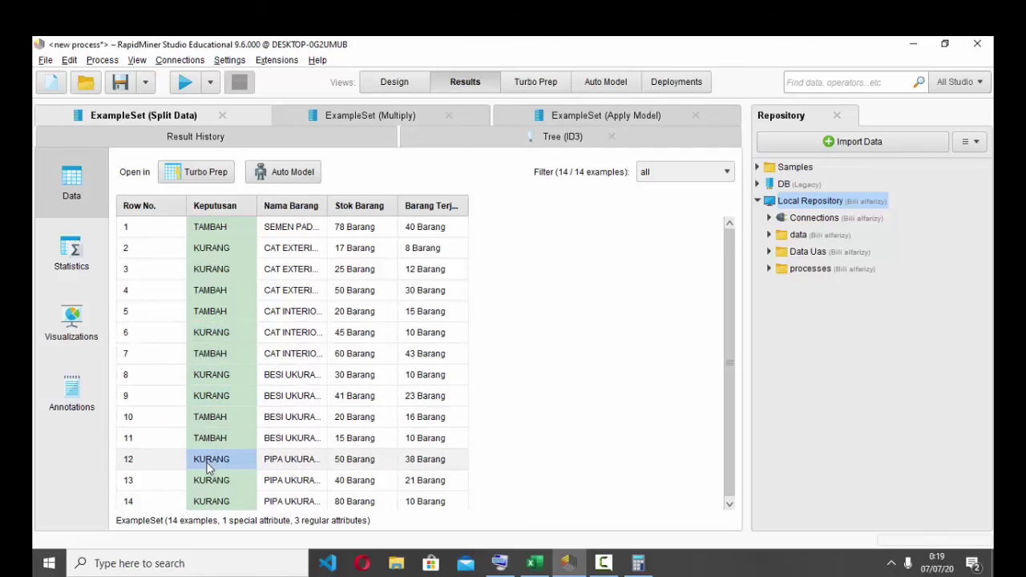
{"action": "left_click", "coordinate": [207, 480]}
{"action": "left_click", "coordinate": [202, 501]}
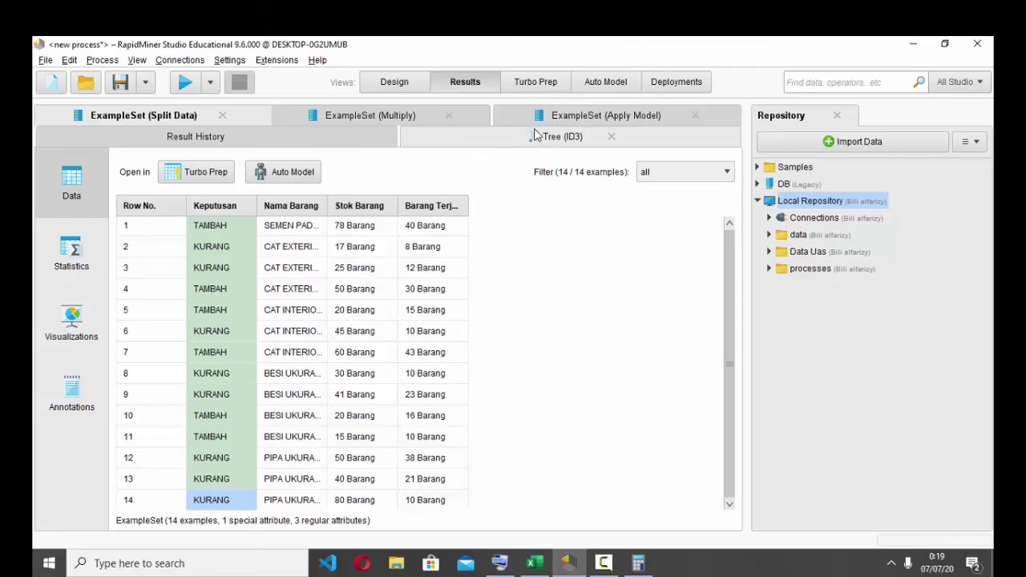
Step: View the Apply Model prediction and confidence values, check them against the Excel sheet, and return to RapidMiner
{"action": "left_click", "coordinate": [495, 120]}
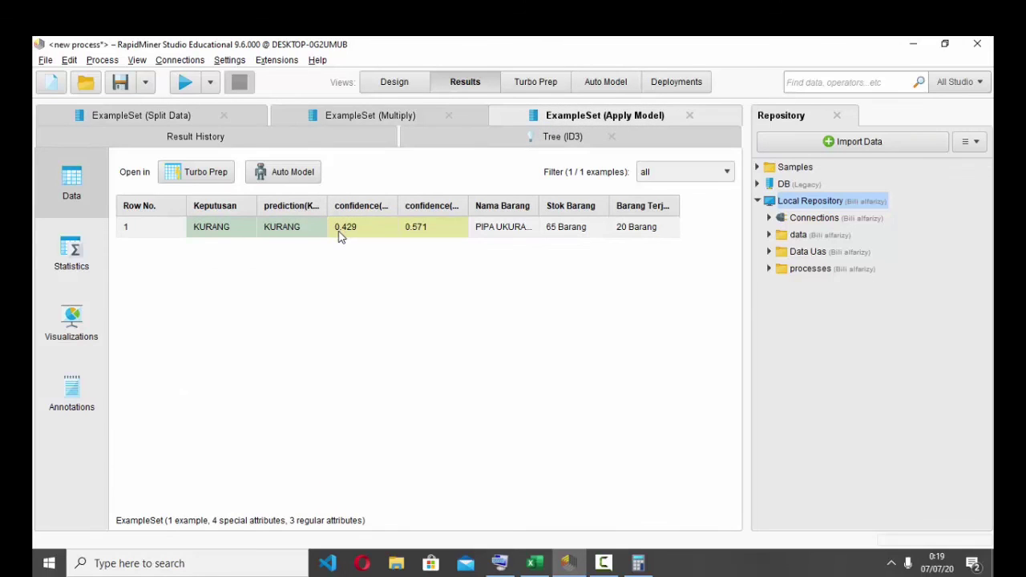
{"action": "left_click", "coordinate": [536, 565]}
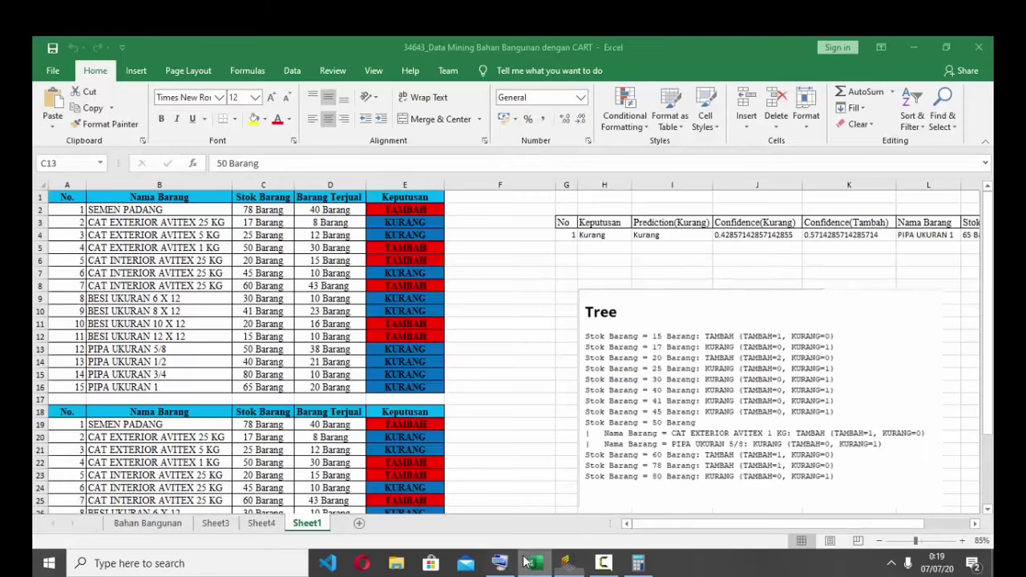
{"action": "left_click", "coordinate": [536, 564]}
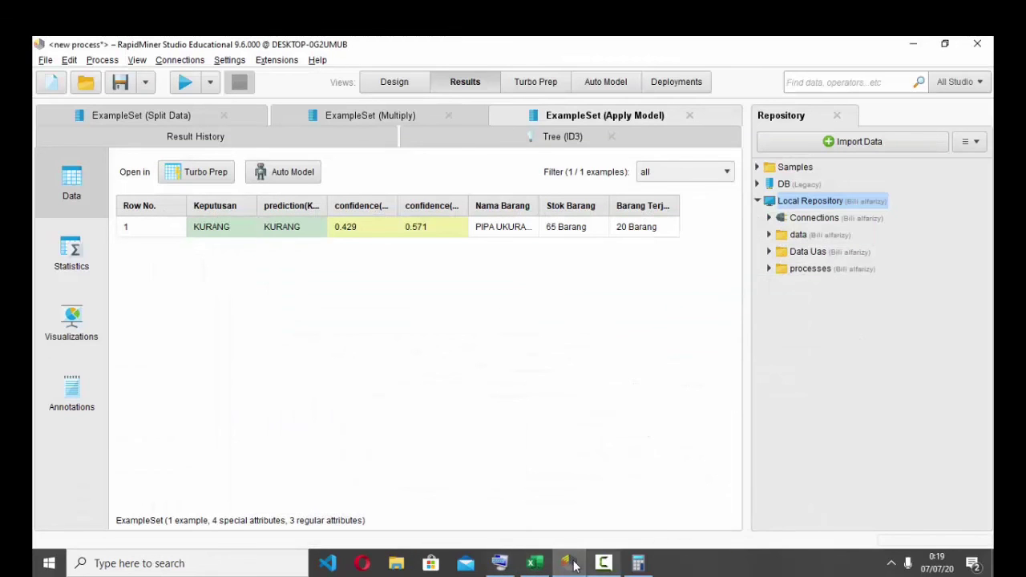
Step: Switch to Calculator, divide 8 by 14, and move its window clear of the Apply Model confidence values
{"action": "left_click", "coordinate": [638, 563]}
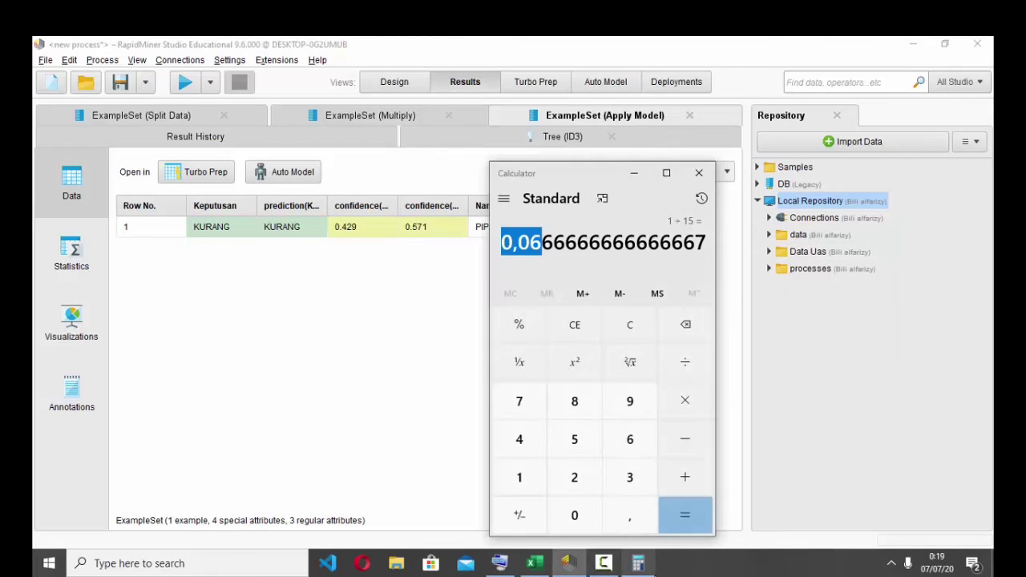
{"action": "left_click", "coordinate": [575, 407]}
{"action": "left_click", "coordinate": [675, 371]}
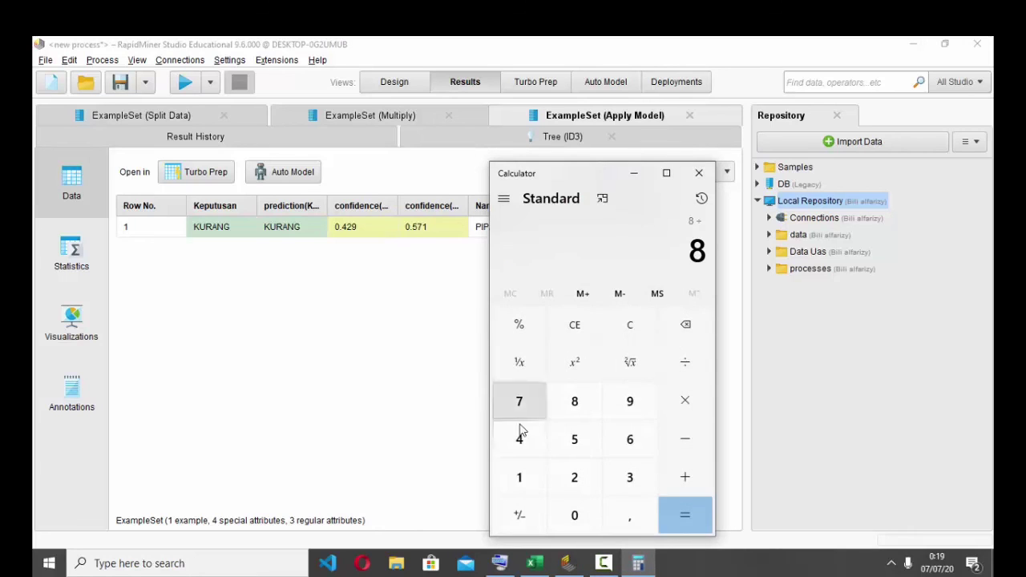
{"action": "left_click", "coordinate": [519, 476]}
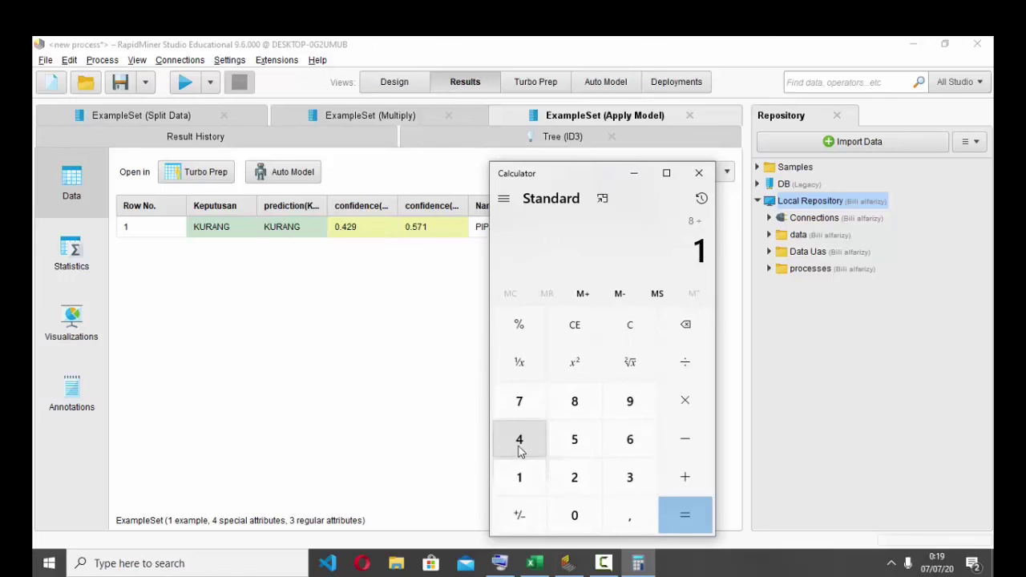
{"action": "left_click", "coordinate": [520, 446]}
{"action": "left_click", "coordinate": [678, 514]}
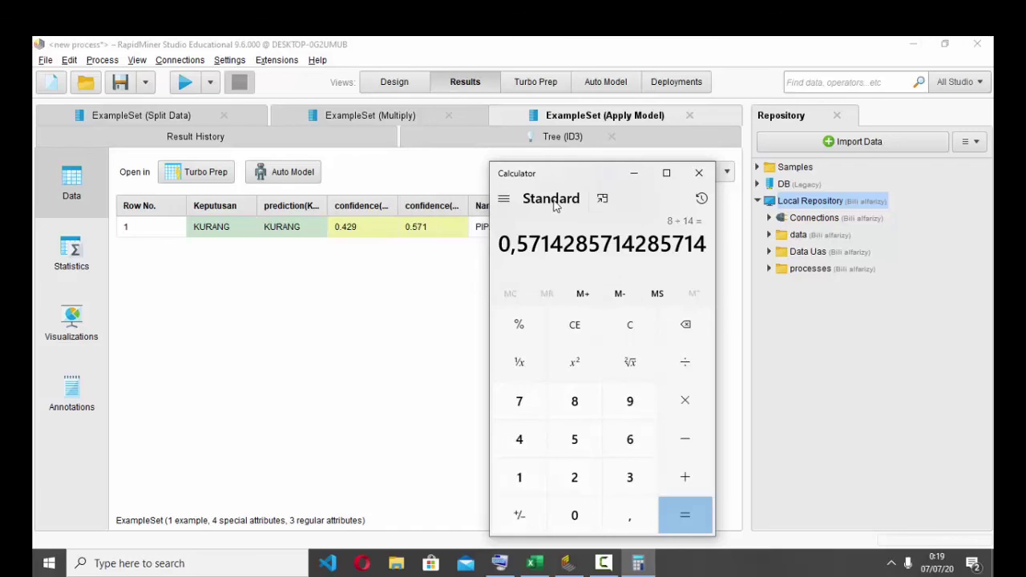
{"action": "left_click_drag", "start_coordinate": [574, 176], "coordinate": [743, 196]}
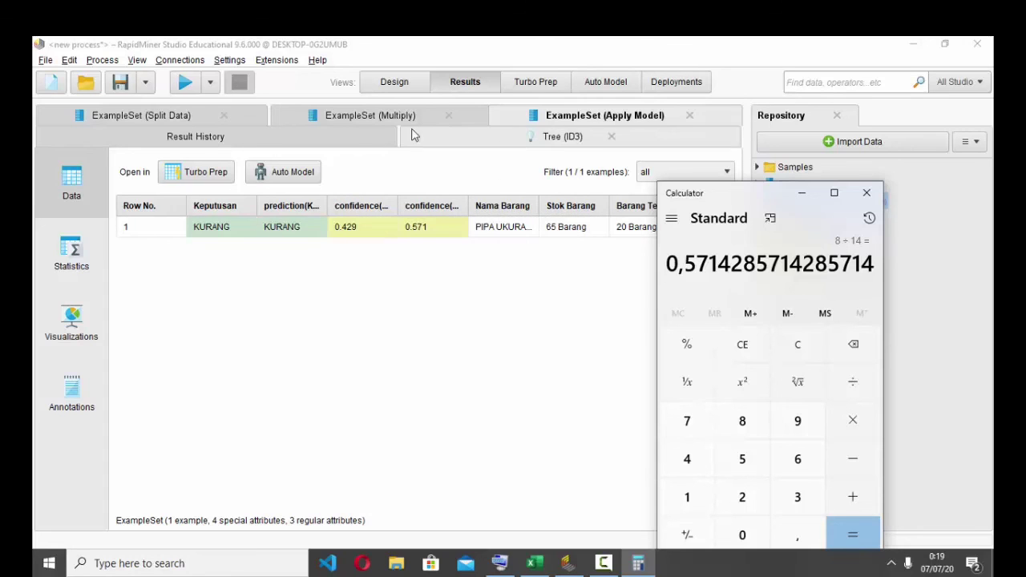
Step: Go through the rows with the decision TAMBAH in the Split Data example set
{"action": "left_click", "coordinate": [188, 116]}
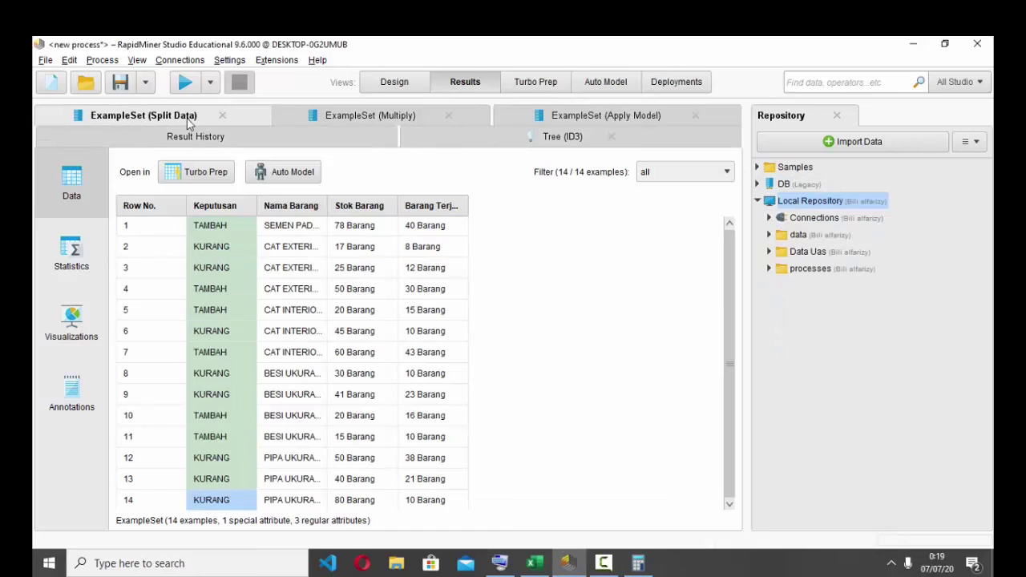
{"action": "left_click", "coordinate": [204, 231]}
{"action": "left_click", "coordinate": [204, 296]}
{"action": "left_click", "coordinate": [202, 316]}
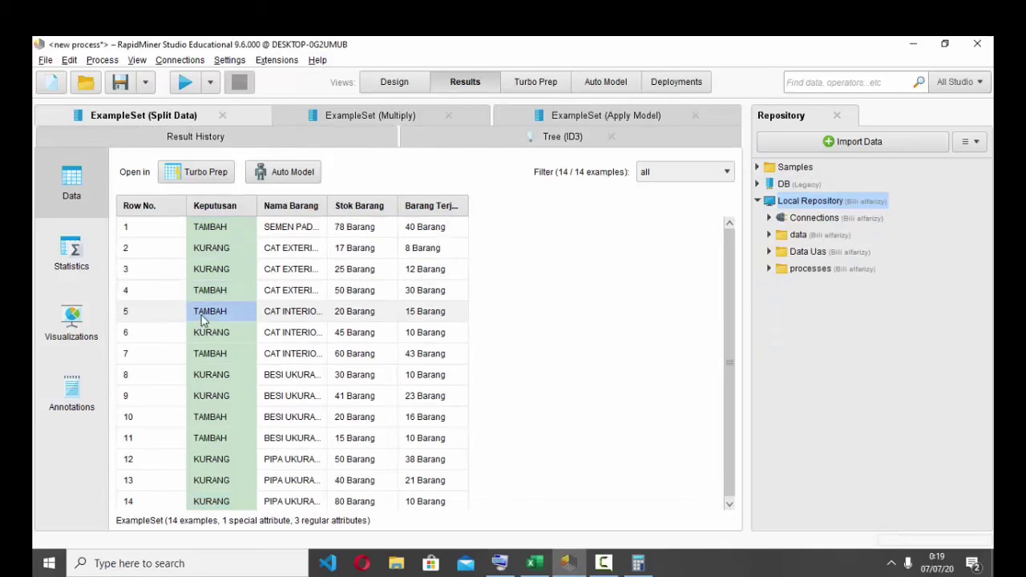
{"action": "left_click", "coordinate": [203, 354]}
{"action": "left_click", "coordinate": [206, 375]}
{"action": "left_click", "coordinate": [207, 417]}
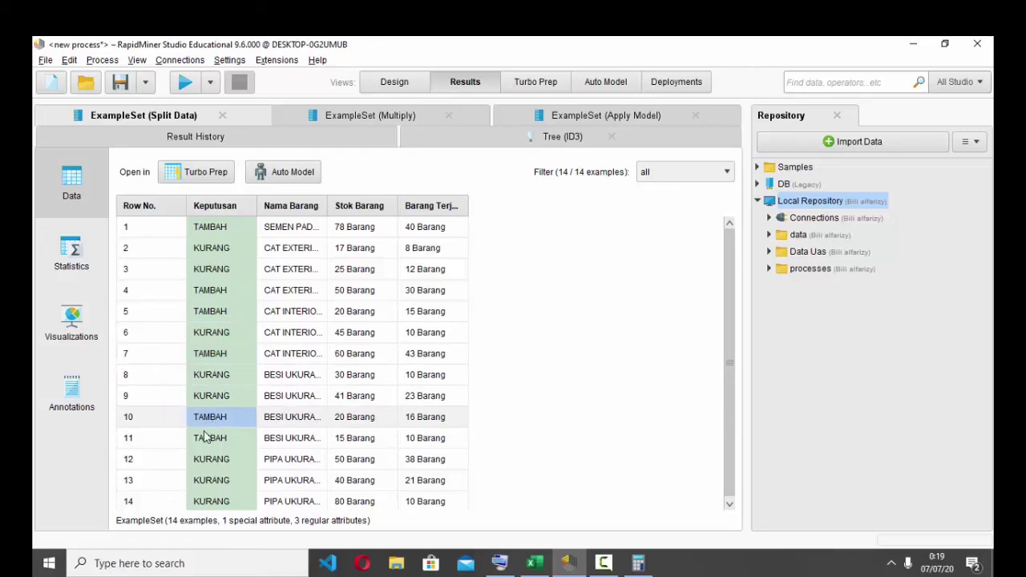
{"action": "left_click", "coordinate": [204, 437]}
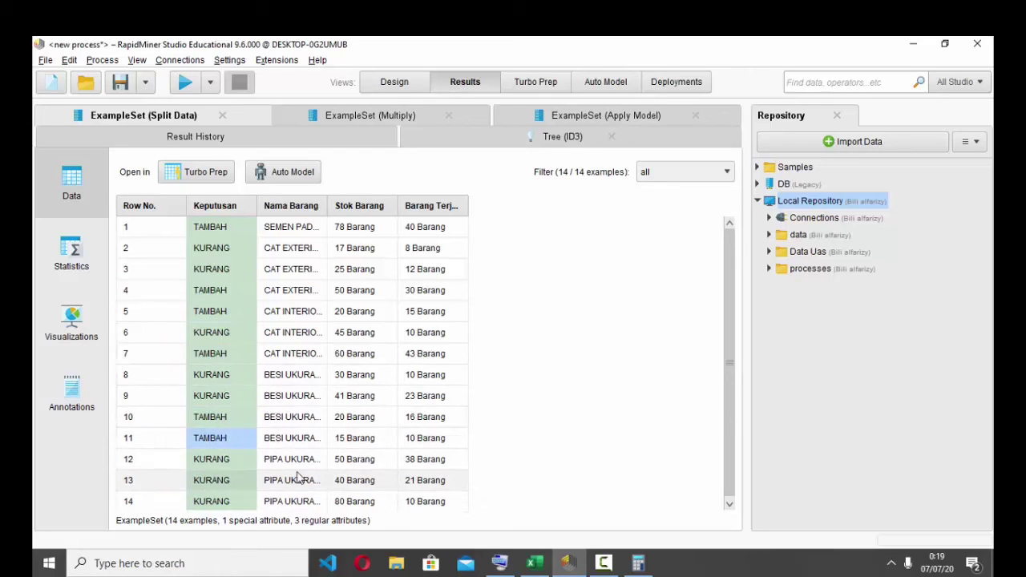
Step: Switch to Calculator and divide 6 by 14
{"action": "left_click", "coordinate": [638, 564]}
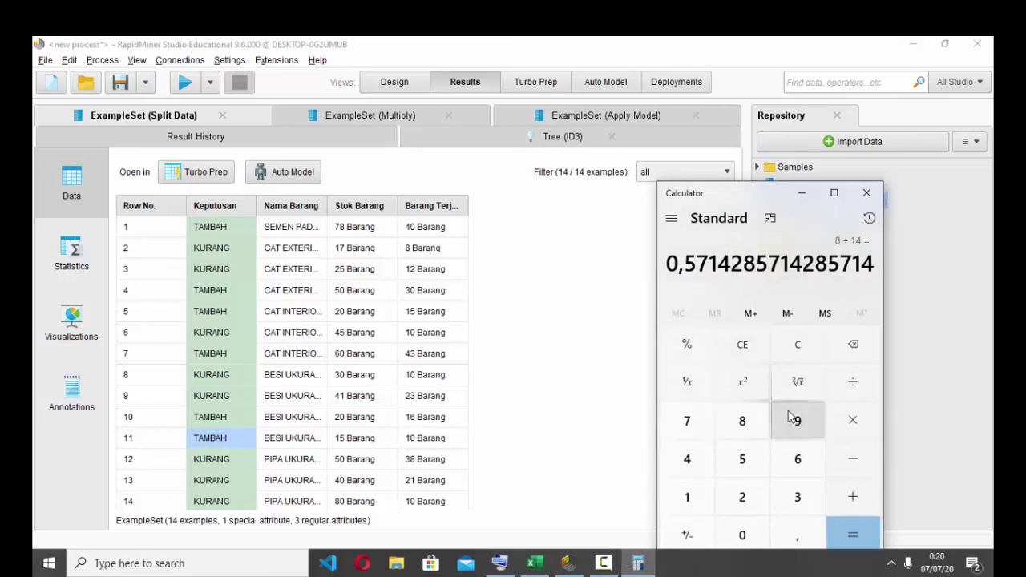
{"action": "left_click", "coordinate": [798, 458]}
{"action": "left_click", "coordinate": [852, 381]}
{"action": "left_click", "coordinate": [687, 497]}
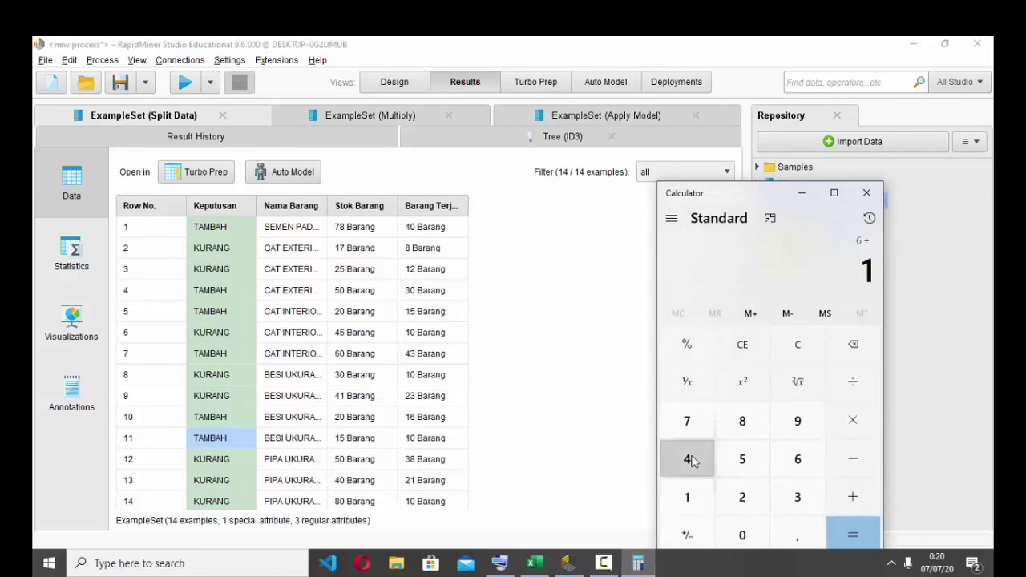
{"action": "left_click", "coordinate": [689, 459]}
{"action": "left_click", "coordinate": [863, 535]}
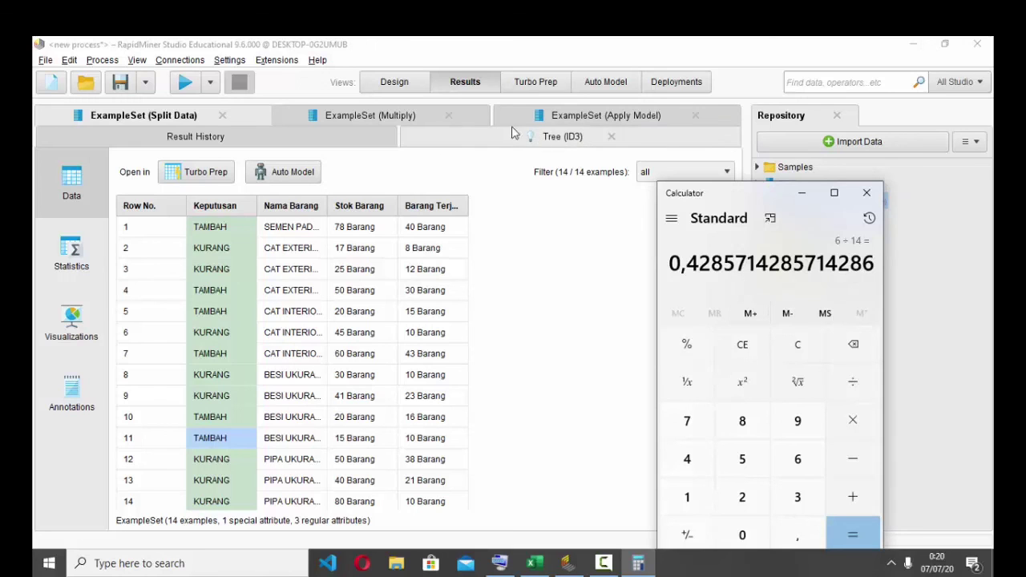
Step: Compare the confidences in the Apply Model example set with the prediction table on Sheet1 in Excel
{"action": "left_click", "coordinate": [383, 117]}
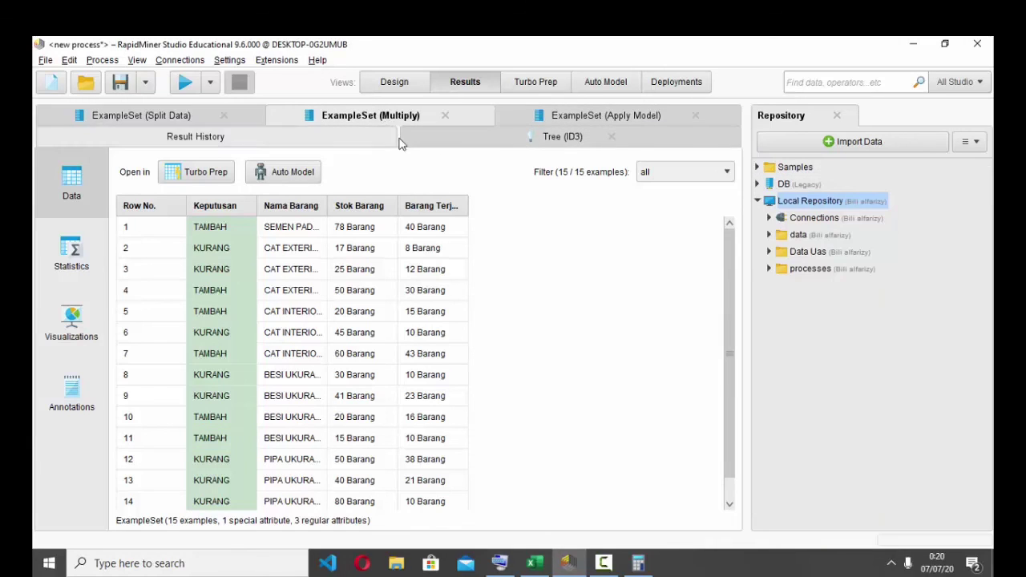
{"action": "left_click", "coordinate": [554, 115]}
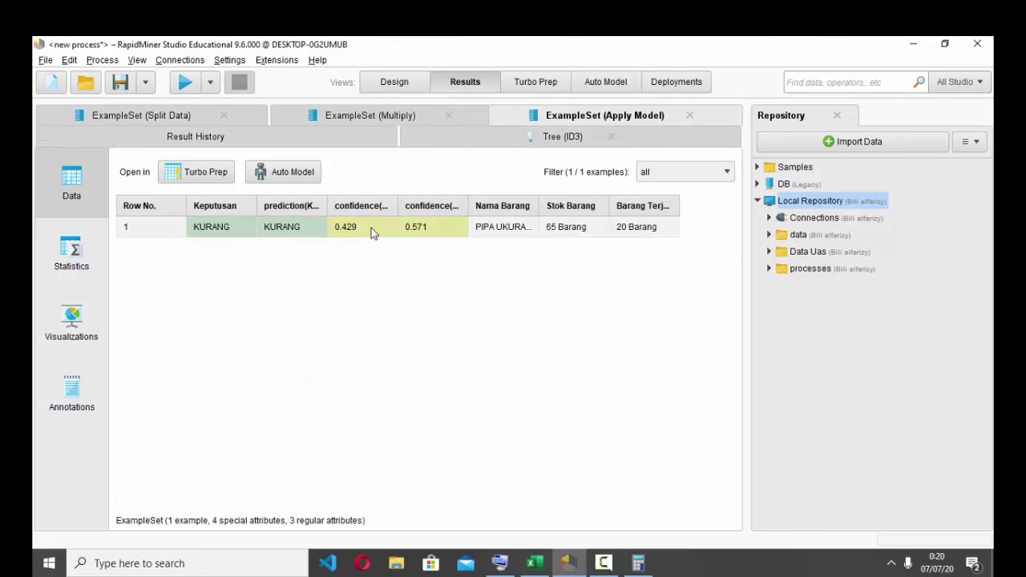
{"action": "left_click", "coordinate": [534, 564]}
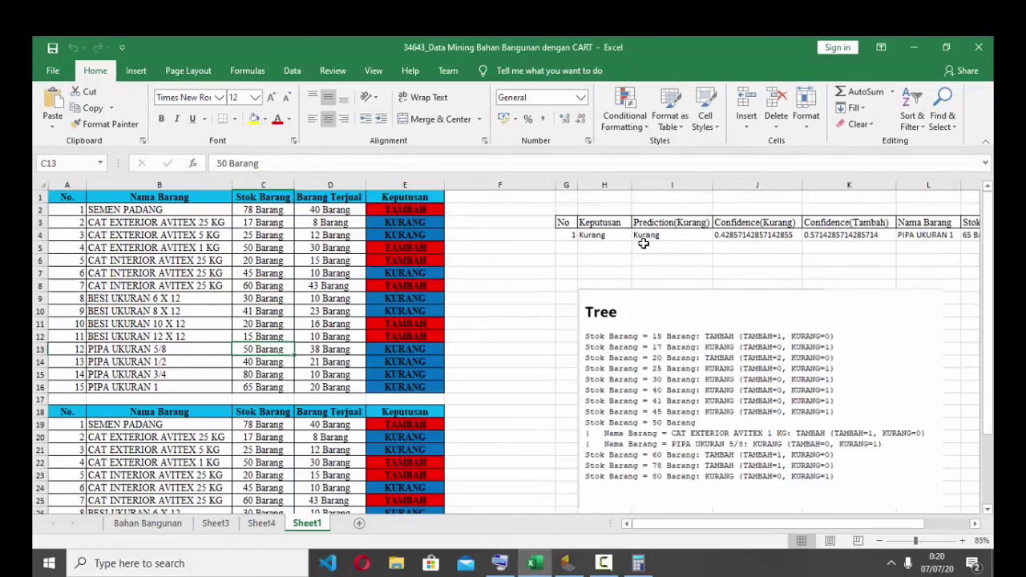
{"action": "left_click_drag", "start_coordinate": [662, 273], "coordinate": [946, 274]}
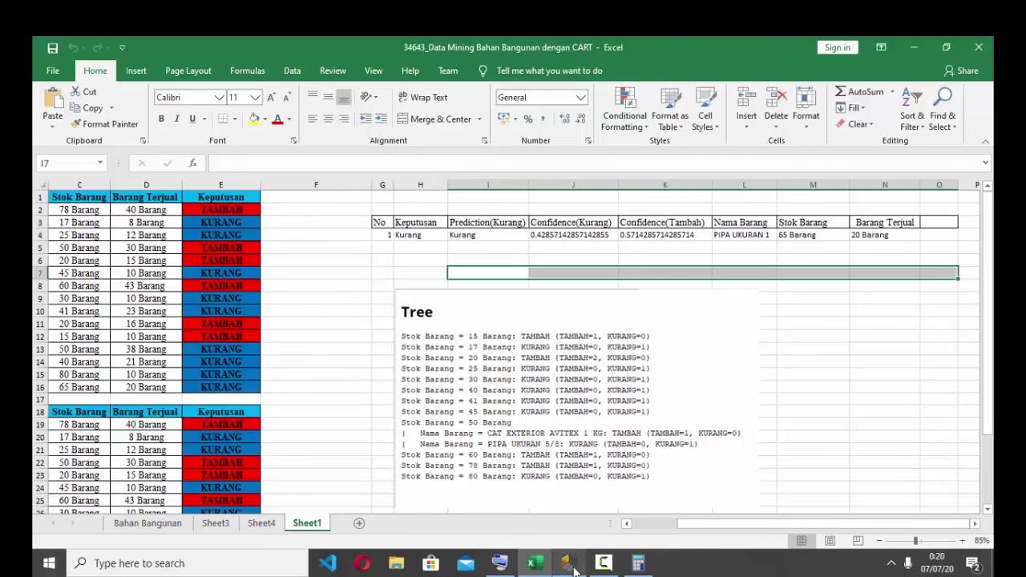
Step: Switch back to RapidMiner and show the text description of the ID3 tree
{"action": "mouse_move", "coordinate": [574, 566]}
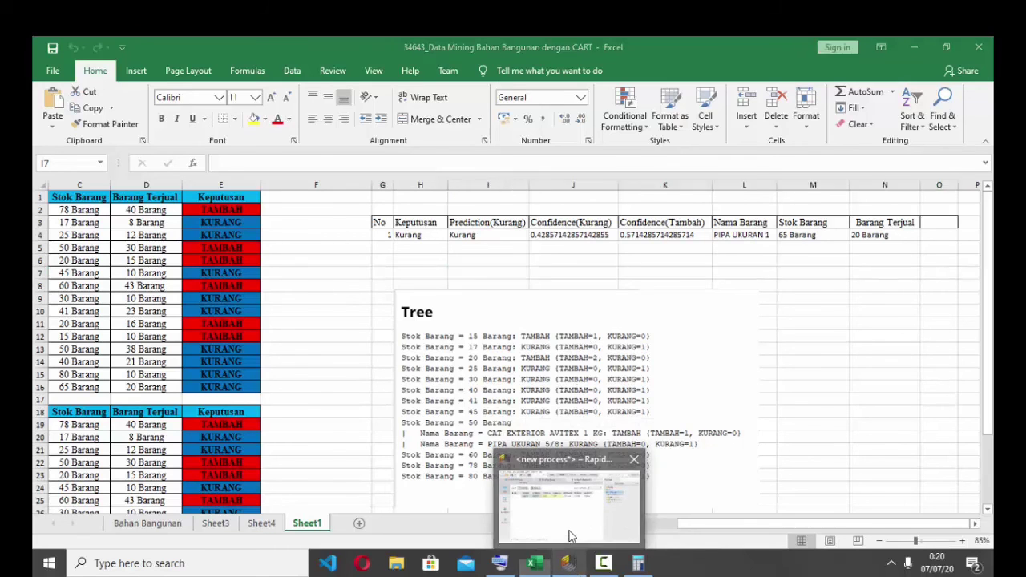
{"action": "left_click", "coordinate": [573, 497]}
{"action": "left_click", "coordinate": [517, 133]}
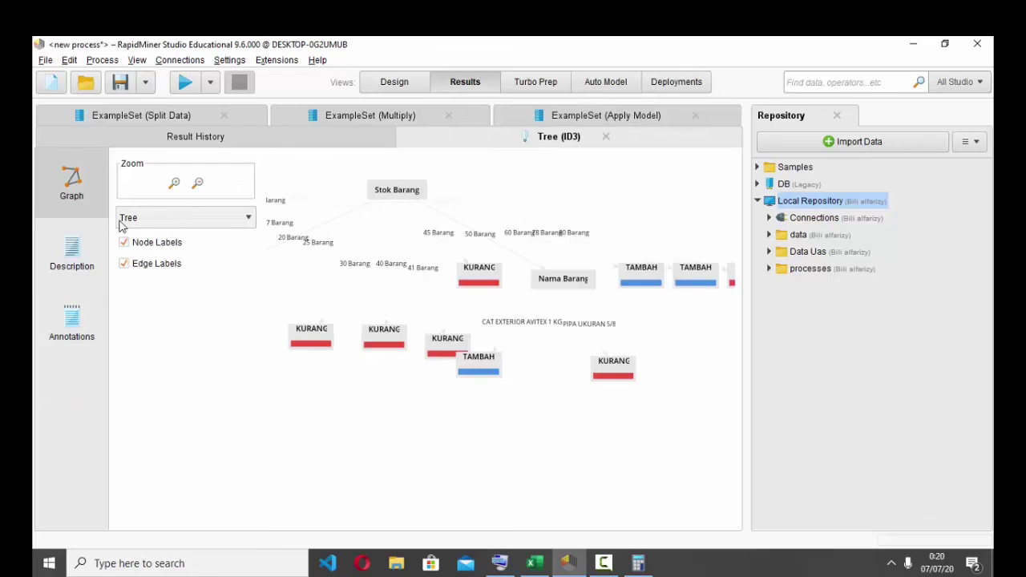
{"action": "left_click", "coordinate": [78, 255]}
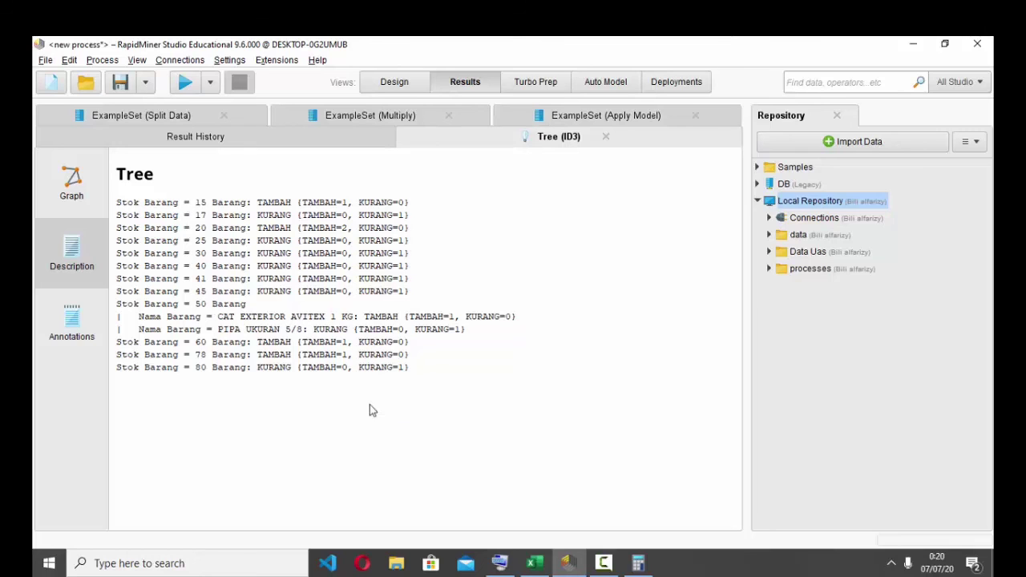
Step: Review the Split Data, Multiply and Apply Model example sets, the ID3 tree description and the result history
{"action": "left_click", "coordinate": [391, 121]}
{"action": "left_click", "coordinate": [165, 118]}
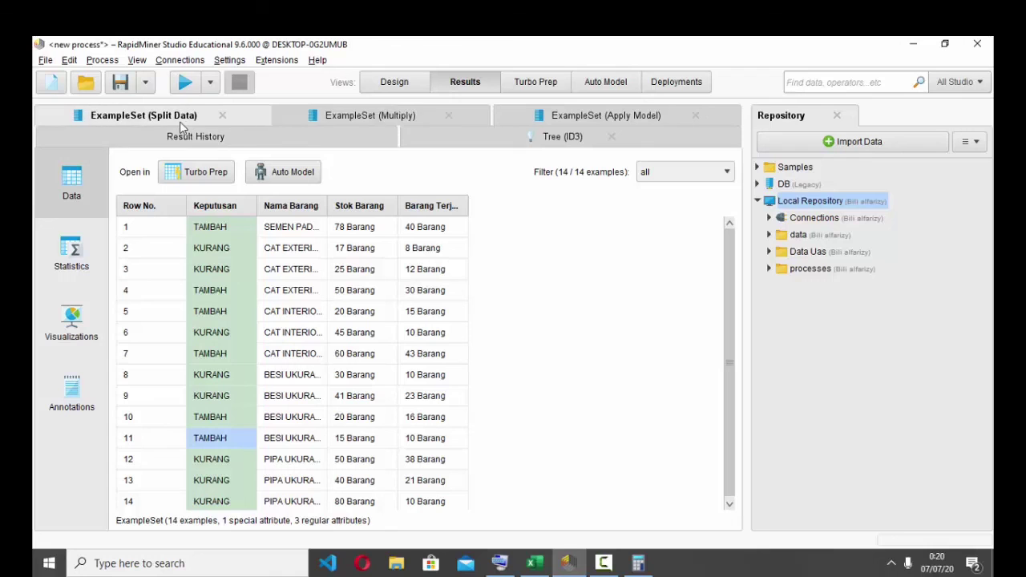
{"action": "left_click", "coordinate": [301, 115]}
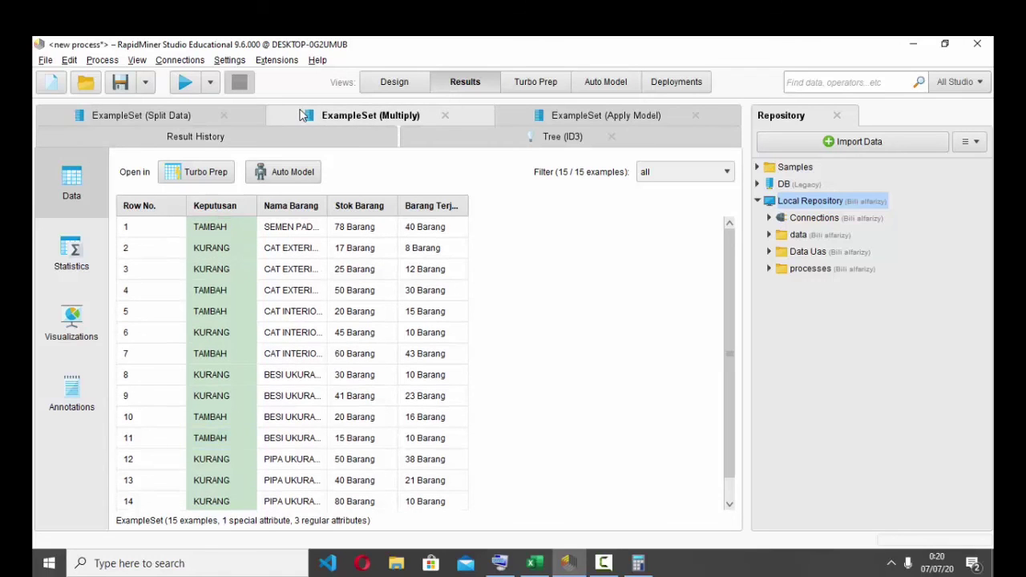
{"action": "scroll", "coordinate": [335, 258], "scroll_direction": "down", "scroll_amount": 1}
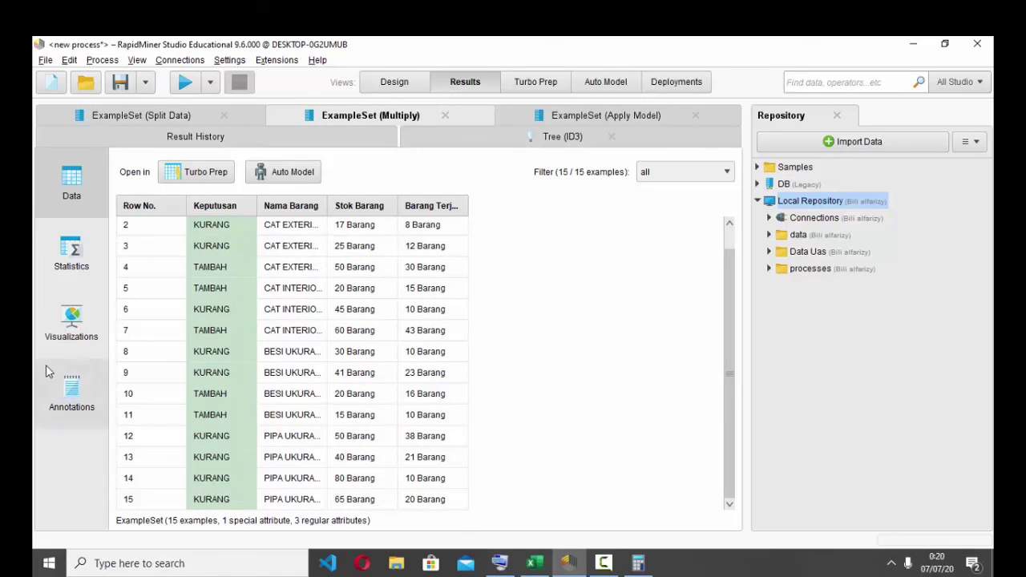
{"action": "left_click", "coordinate": [609, 122]}
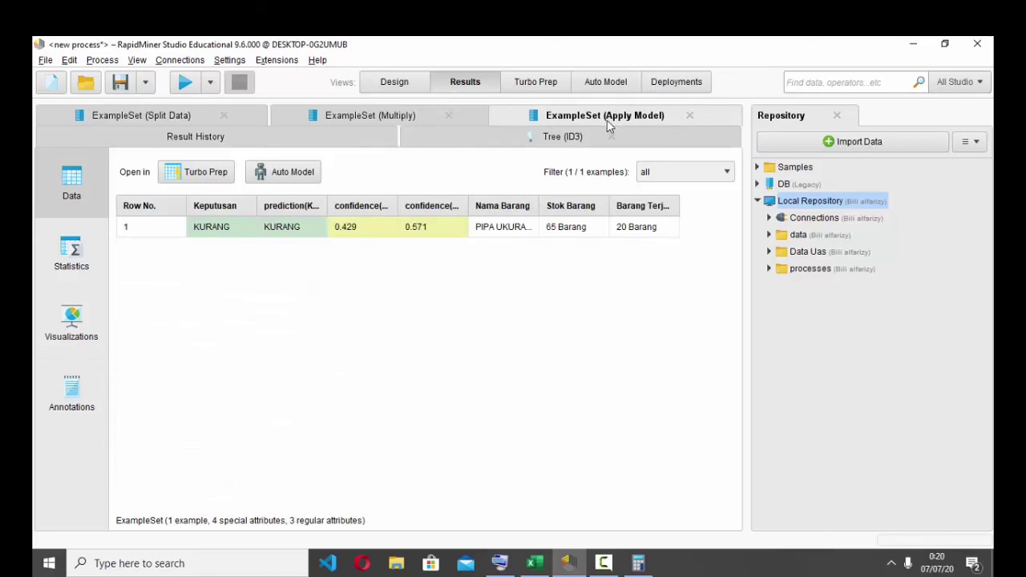
{"action": "left_click", "coordinate": [586, 137]}
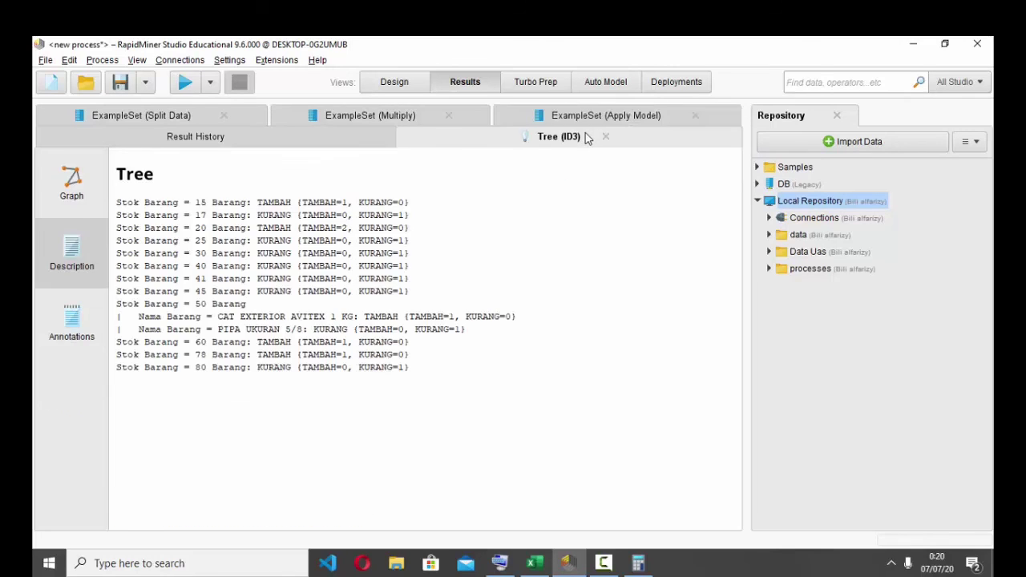
{"action": "left_click", "coordinate": [298, 138]}
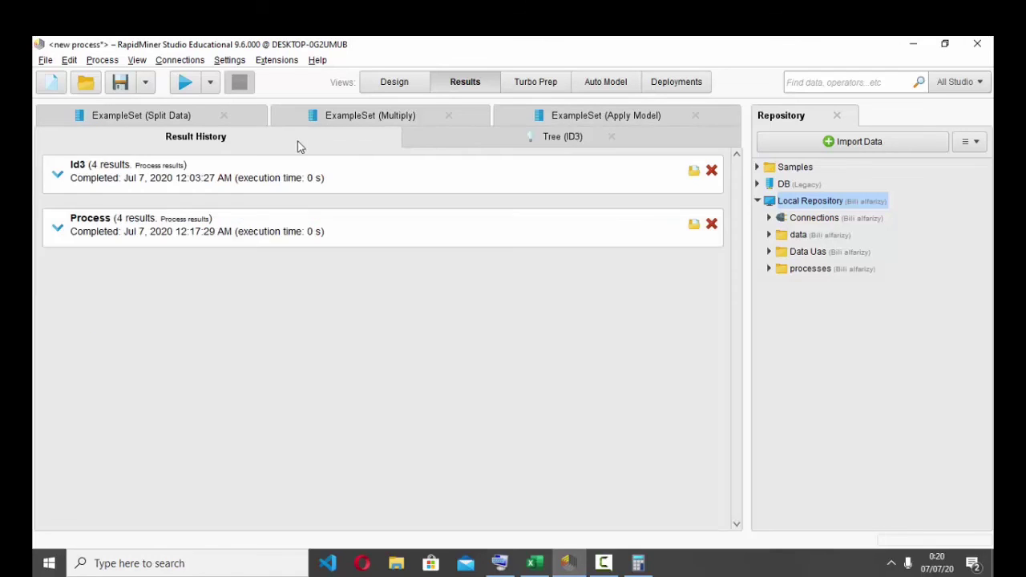
{"action": "left_click", "coordinate": [189, 120]}
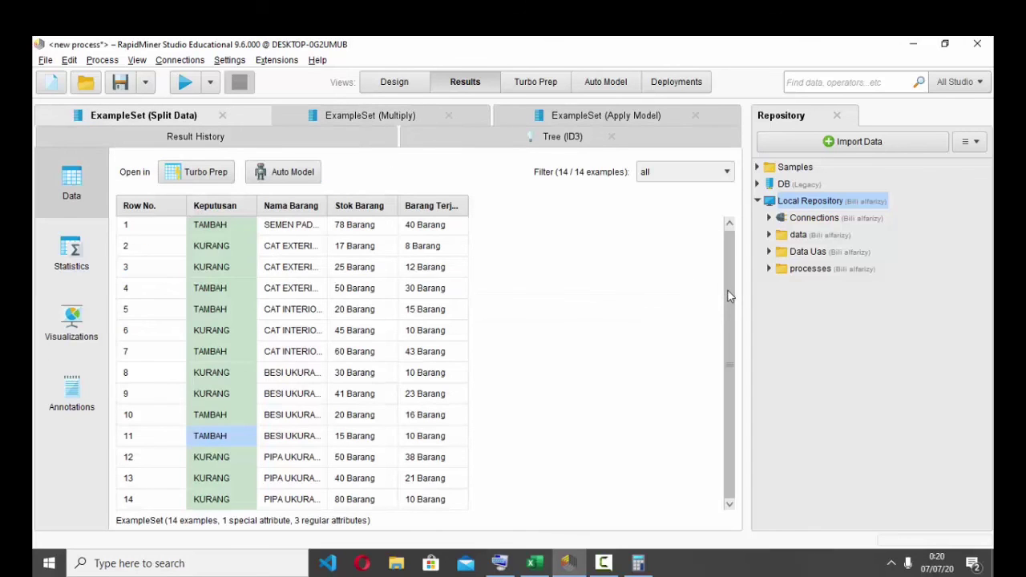
{"action": "left_click_drag", "start_coordinate": [727, 289], "coordinate": [726, 281]}
{"action": "scroll", "coordinate": [561, 273], "scroll_direction": "down", "scroll_amount": 1}
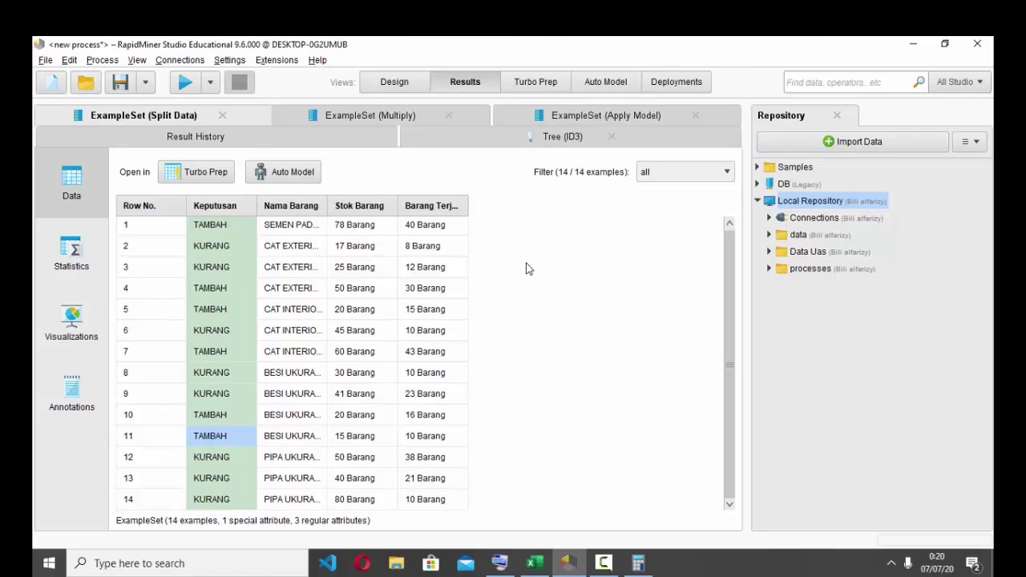